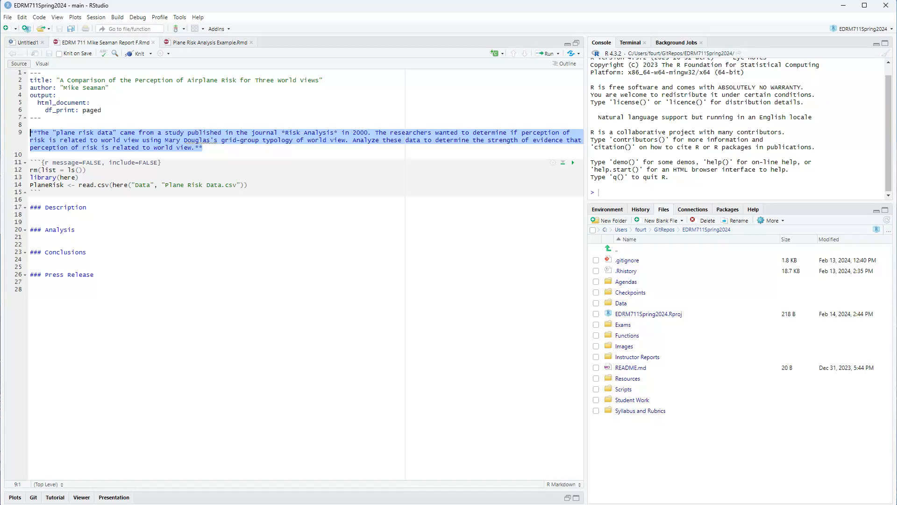
# - Review the boxplots, summary statistics, residual plot and model summary in Plane Risk Analysis Example.Rmd, comparing it with the report's outline
pyautogui.click(229, 43)
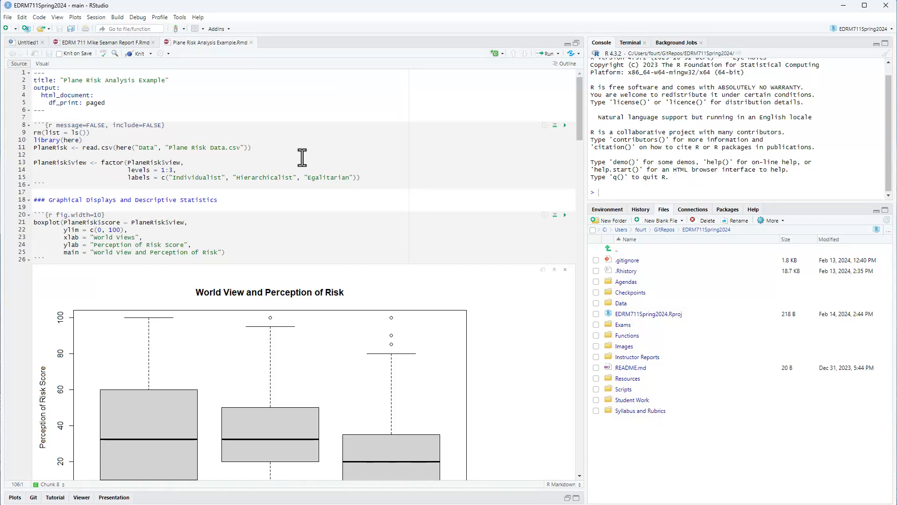
pyautogui.scroll(-10, 302, 158)
pyautogui.scroll(7, 288, 164)
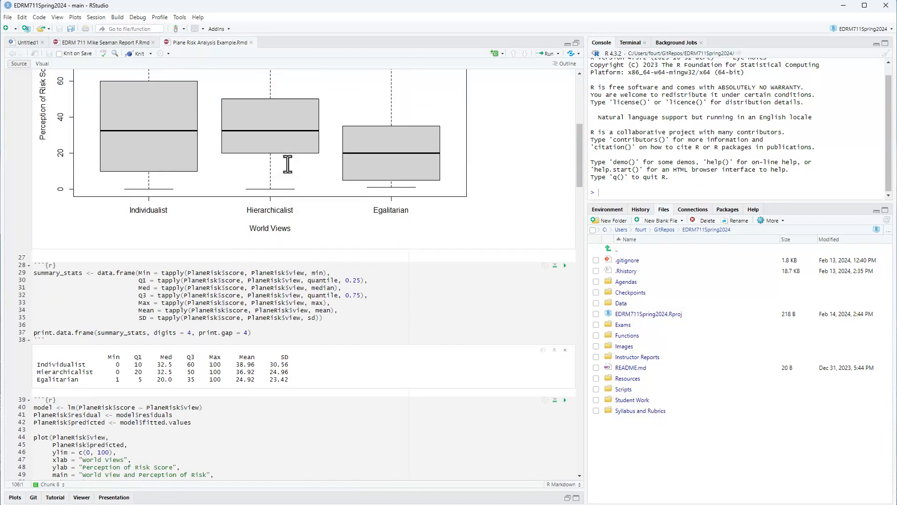
pyautogui.scroll(2, 285, 161)
pyautogui.scroll(-15, 266, 173)
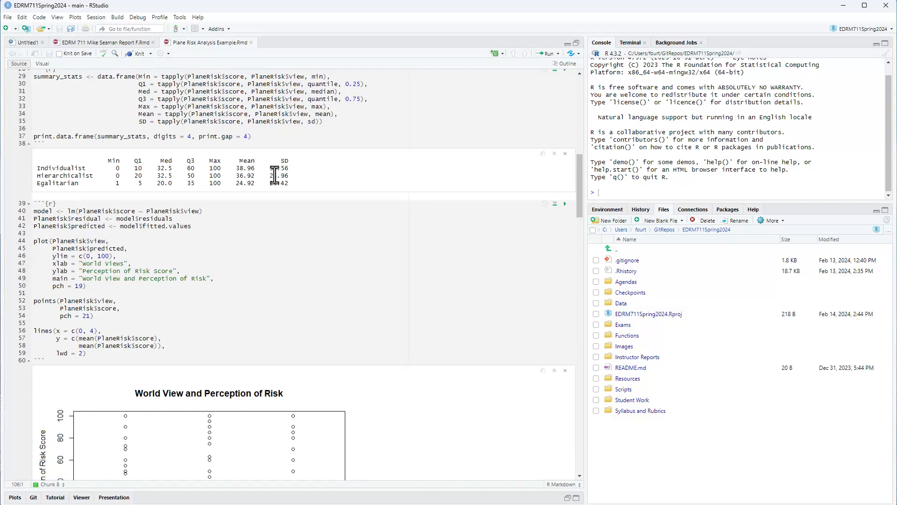
pyautogui.scroll(-10, 267, 176)
pyautogui.scroll(1, 261, 174)
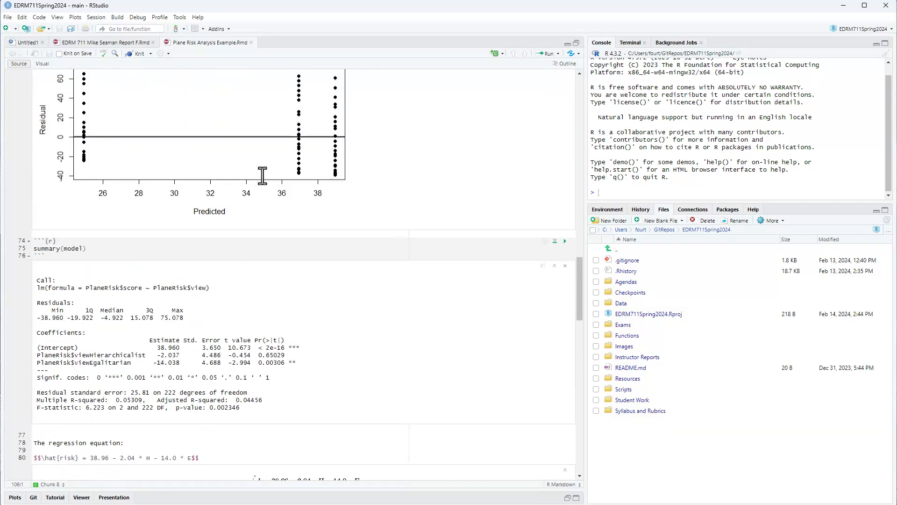
pyautogui.moveTo(579, 310); pyautogui.dragTo(543, 42)
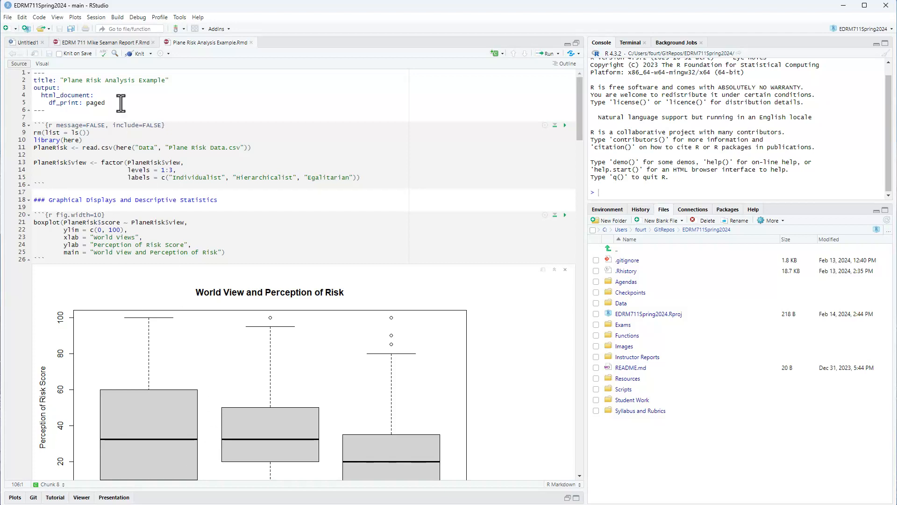
pyautogui.click(107, 43)
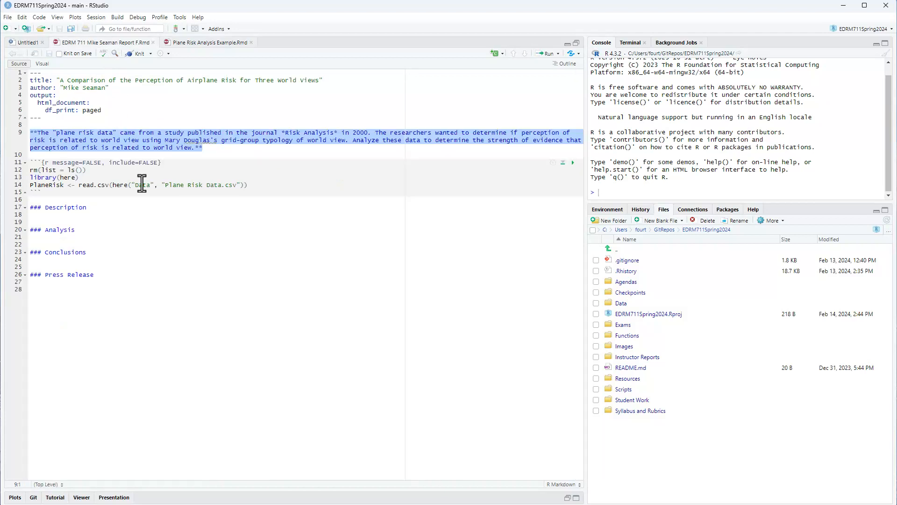
pyautogui.click(221, 42)
pyautogui.scroll(-10, 251, 283)
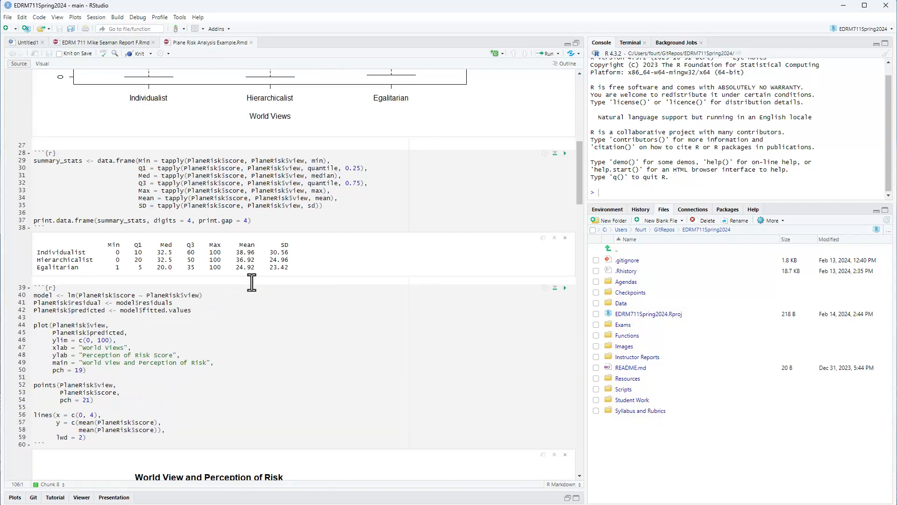
pyautogui.scroll(6, 251, 282)
pyautogui.scroll(8, 251, 282)
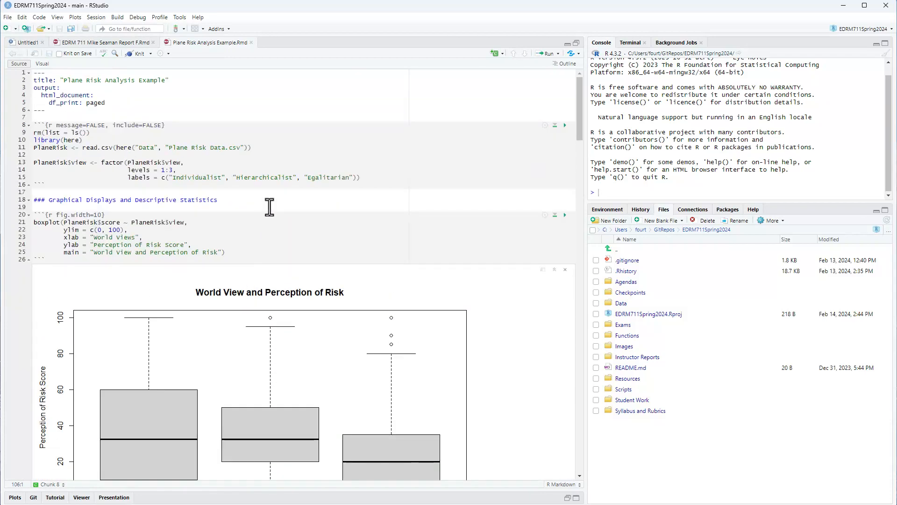
pyautogui.click(117, 42)
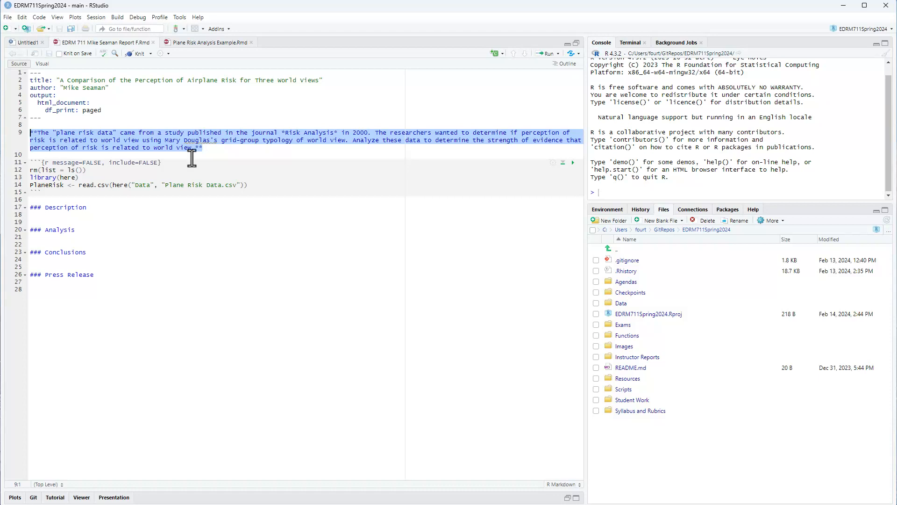
# - Examine the dummy-variable example and sums-of-squares notes in Plane Risk Analysis Example.Rmd, highlighting the dummy-variable line
pyautogui.click(221, 43)
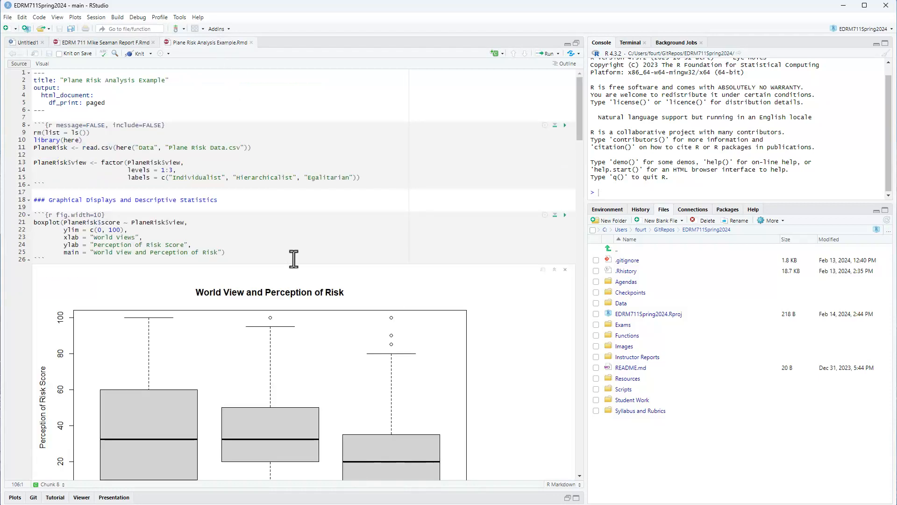
pyautogui.scroll(-4, 295, 259)
pyautogui.moveTo(581, 145); pyautogui.dragTo(579, 356)
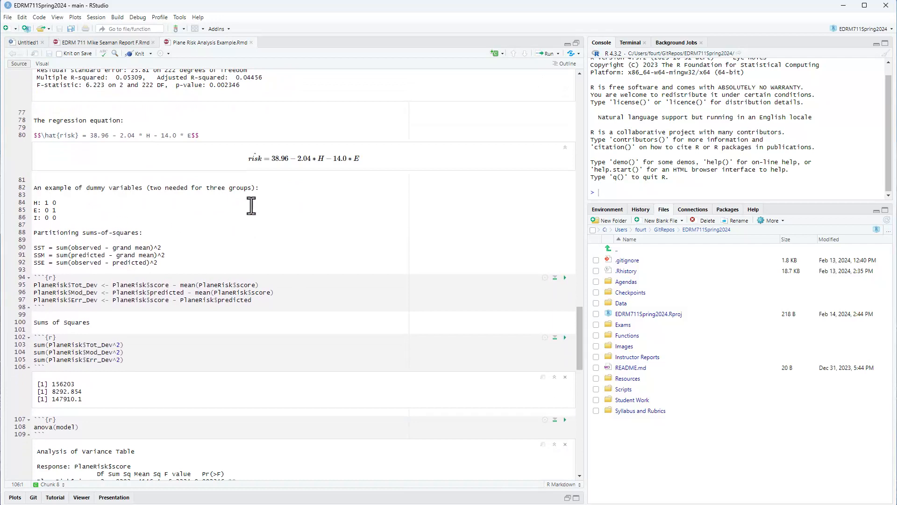
pyautogui.click(257, 192)
pyautogui.moveTo(256, 193); pyautogui.dragTo(29, 189)
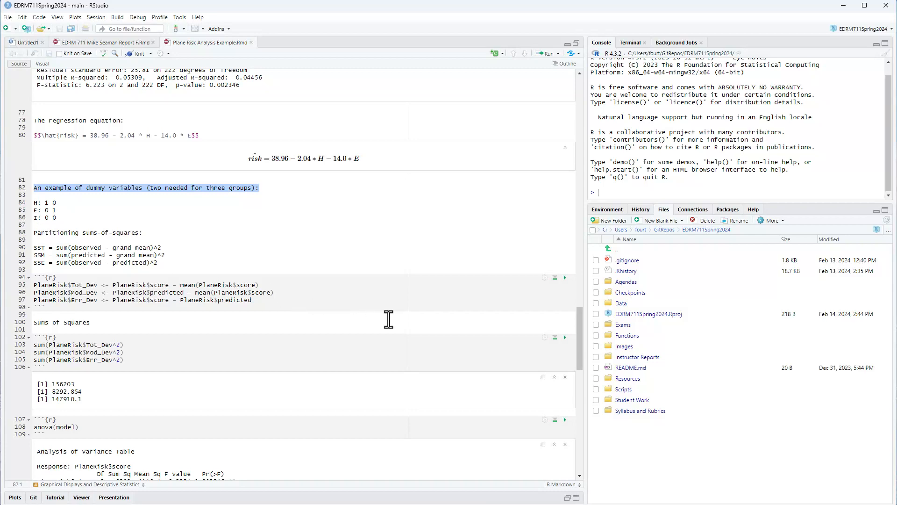
pyautogui.moveTo(583, 327); pyautogui.dragTo(545, 89)
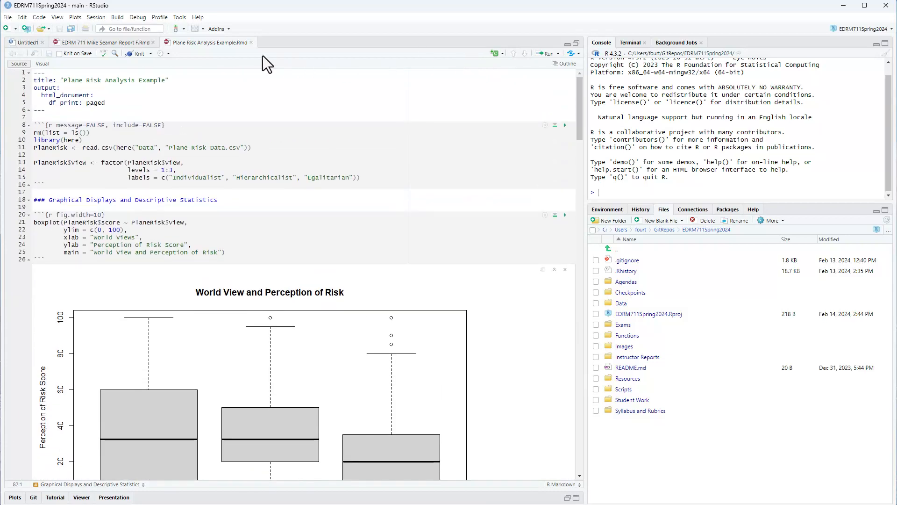
# - In the report file, place the cursor after the Description heading, show the Environment and run the setup chunk that loads PlaneRisk
pyautogui.click(128, 42)
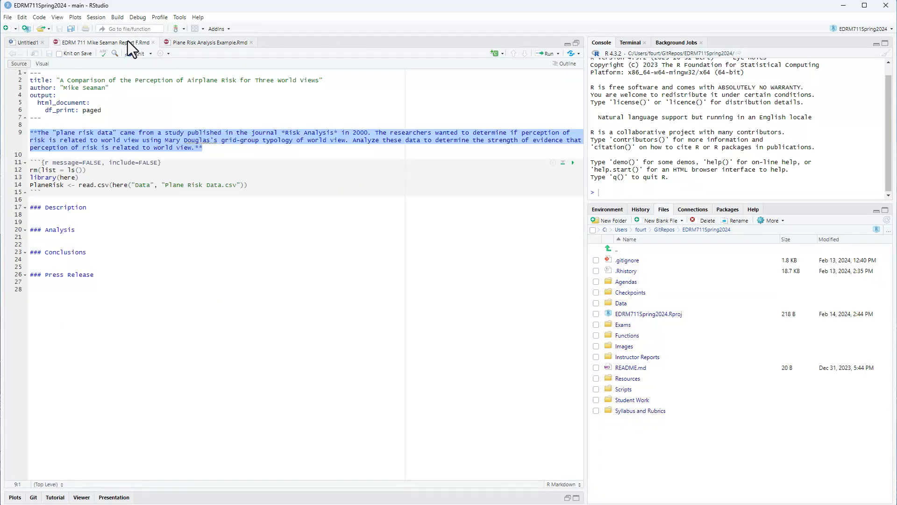
pyautogui.click(107, 209)
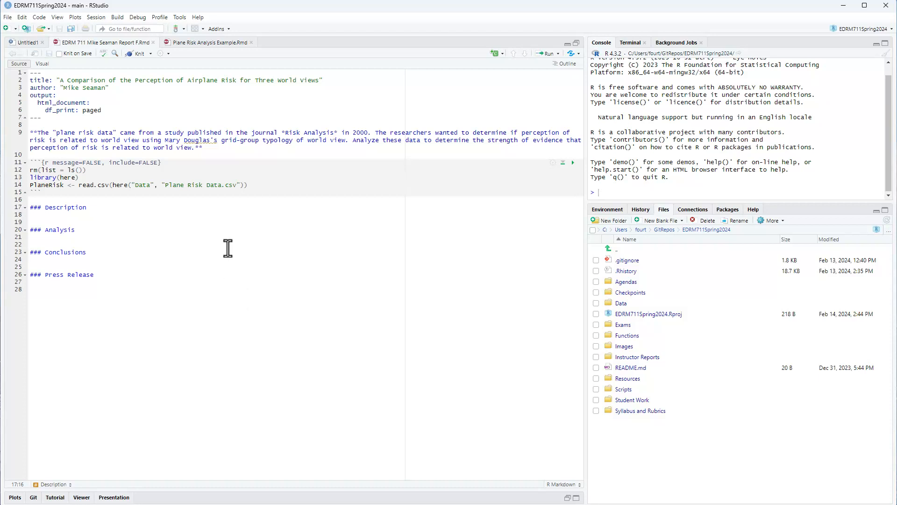
pyautogui.click(605, 210)
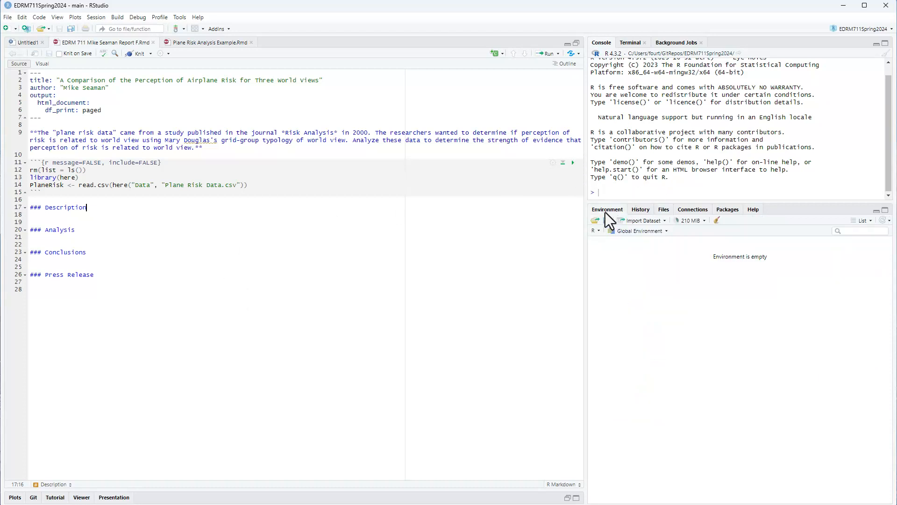
pyautogui.click(573, 163)
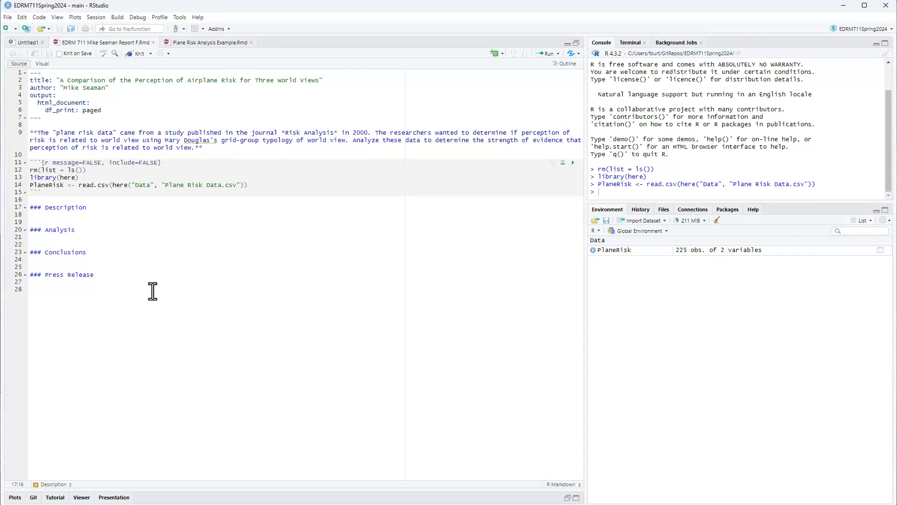
# - Insert the study write-up under the Description heading, covering the "grid" and "group" framework, the airplane risk study and the data source
pyautogui.press('Return')
pyautogui.press('Return')
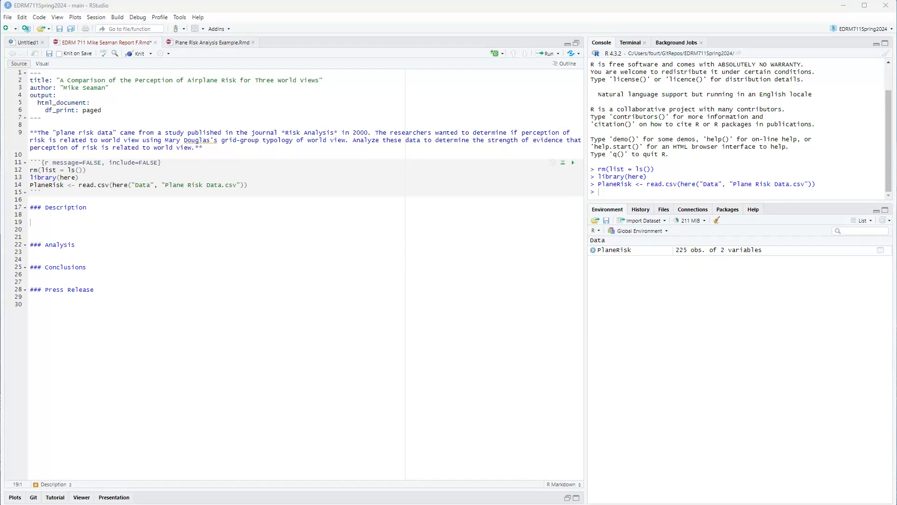
pyautogui.click(44, 223)
pyautogui.write('Anthropologist Mary Douglas has theorized a two-dimensional social framework with the dimensions of "grid" and "group." Grid refers to the degree to which individuals’ choices are circumscribed by their position in society. Group refers to the degree of solidarity among members of the society. Using this framework, several world views can be expressed as placement in these two dimensions. Three of these world views are individualist (low on grid and group), egalitarian (low on grid and high on group), and hierarchist (high on both grid and group). This study will analyze individuals’ perception of the risk of airplane travel to see if these three world views are related to perception of risk. Risk perception was on a 100-point scale, with 100 points indicating the highest perception of risk. Questions focused on the risk of traveling on an airplane every month. Source of data: Carlstrom, L. K., Woodward, J. A., & Palmer, C. G. S. Evaluating the simplified conjoint expected risk model: Comparing the use of objective and subjective information. Risk Analysis, 20, 2000.')
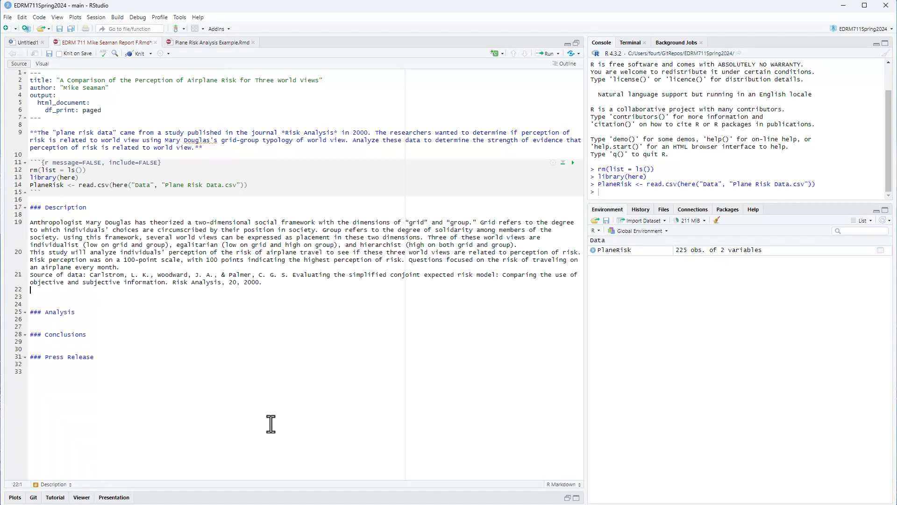
pyautogui.press('Up')
pyautogui.press('Up')
pyautogui.press('Up')
pyautogui.press('Up')
pyautogui.press('Up')
pyautogui.press('Up')
pyautogui.press('Up')
pyautogui.press('Up')
pyautogui.press('Up')
# - Replace "hierarchist" in the description with lowercase "hierarchicalist", copying the label spelling from the example file's factor labels
pyautogui.click(227, 43)
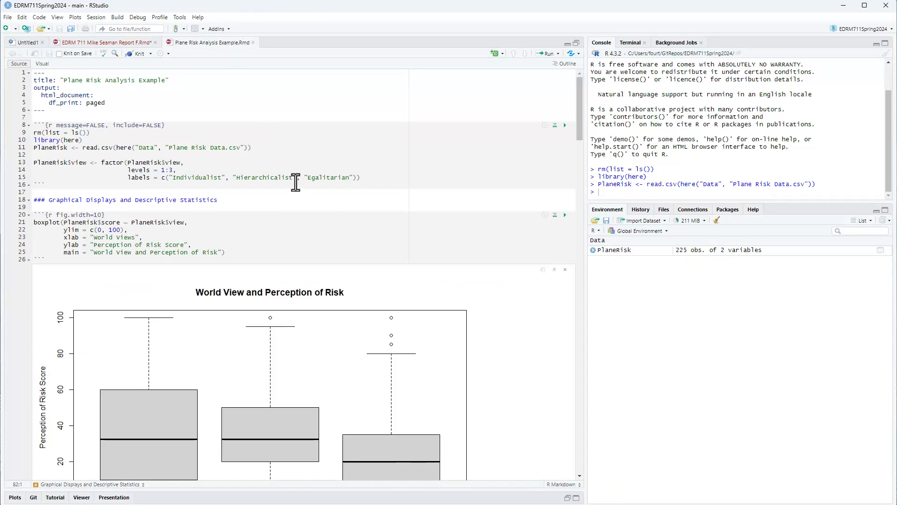
pyautogui.moveTo(294, 178); pyautogui.dragTo(238, 179)
pyautogui.hotkey('ctrl', 'c')
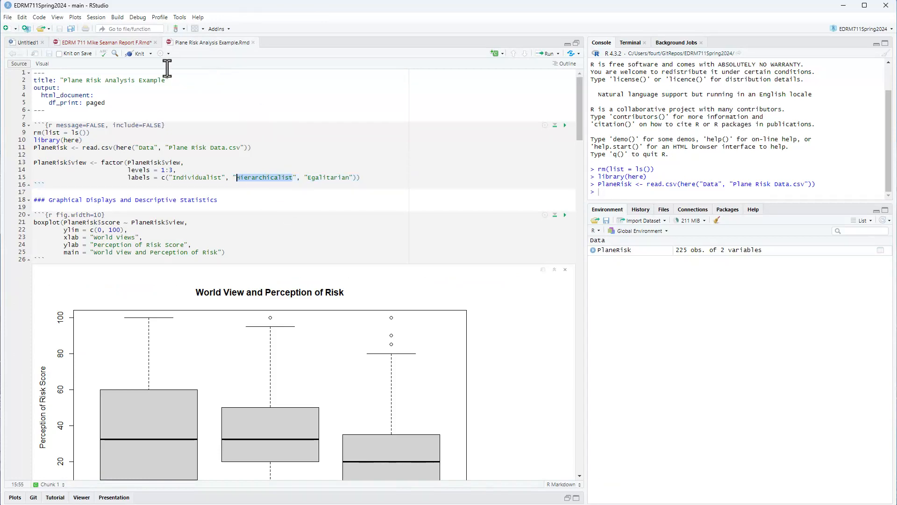
pyautogui.click(105, 43)
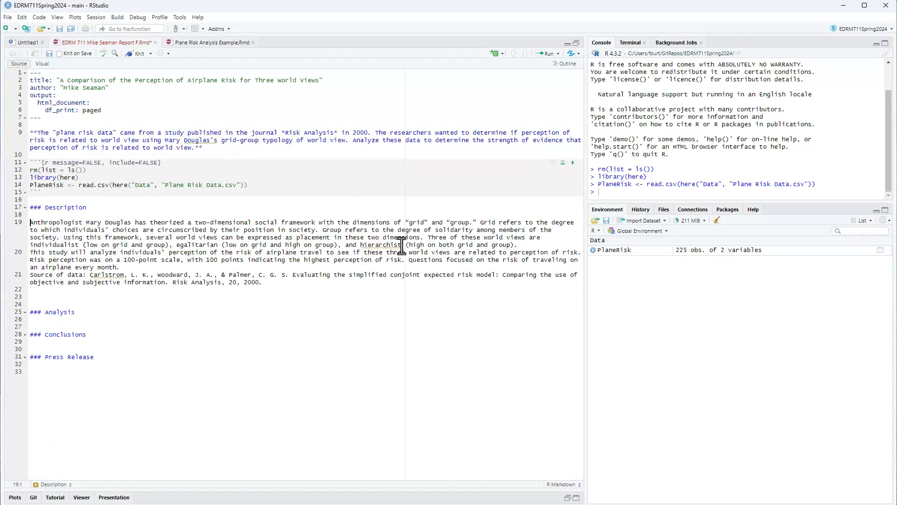
pyautogui.moveTo(401, 245); pyautogui.dragTo(360, 244)
pyautogui.hotkey('ctrl', 'v')
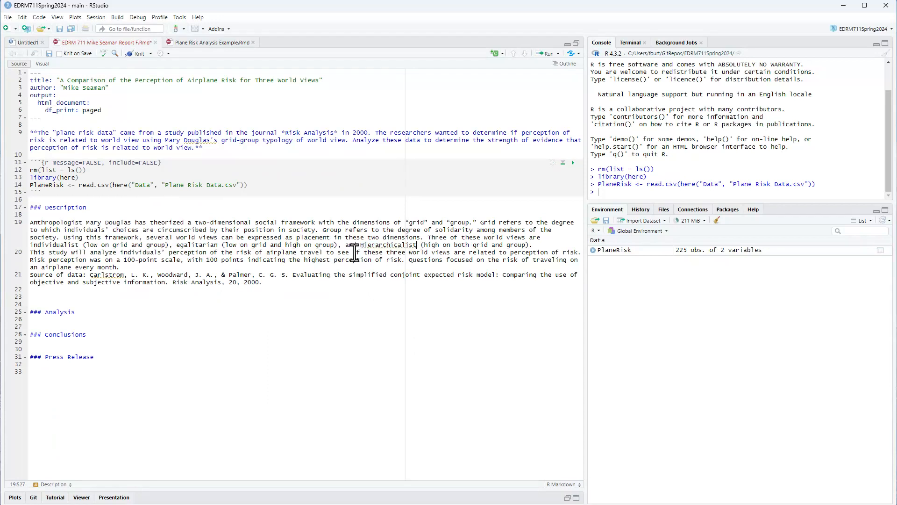
pyautogui.click(360, 246)
pyautogui.press('Right')
pyautogui.press('BackSpace')
pyautogui.write('h')
# - Insert blank lines before "This study will analyze" and before "Source of data" so the description forms separate paragraphs
pyautogui.press('Down')
pyautogui.press('Return')
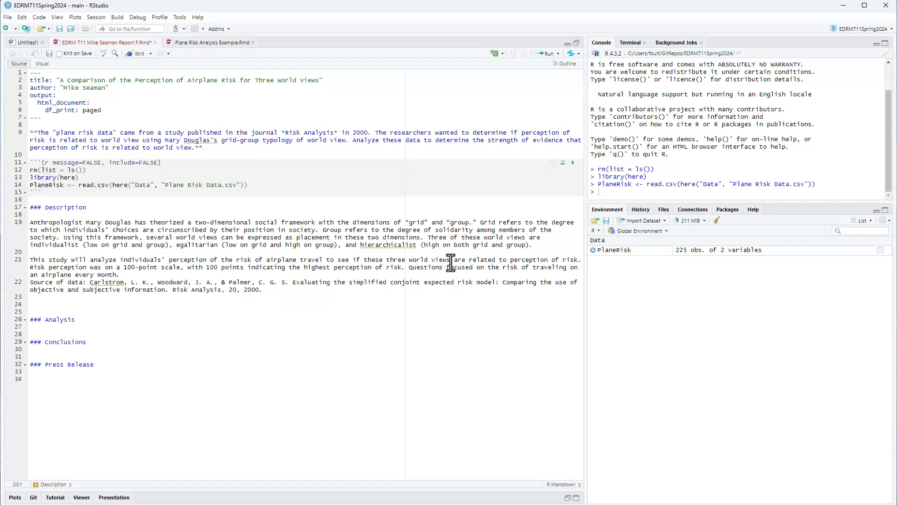
pyautogui.moveTo(450, 260); pyautogui.dragTo(363, 263)
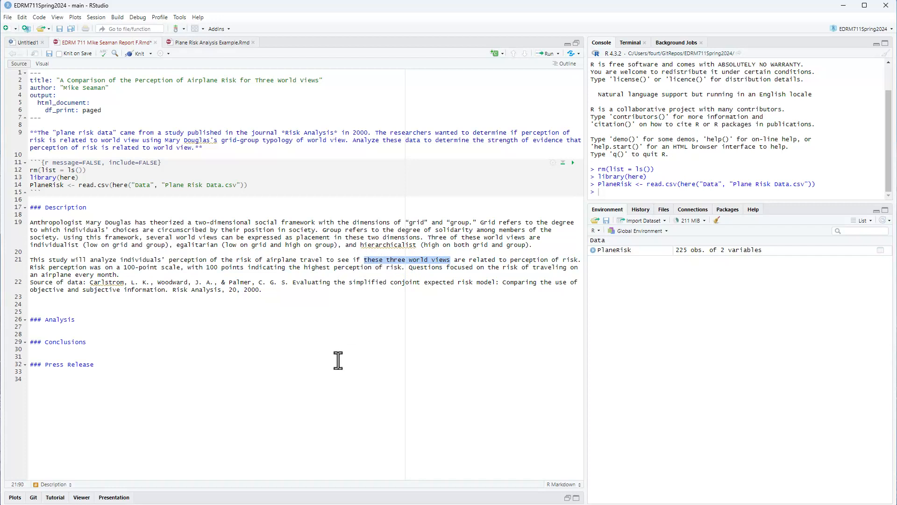
pyautogui.moveTo(576, 263); pyautogui.dragTo(509, 262)
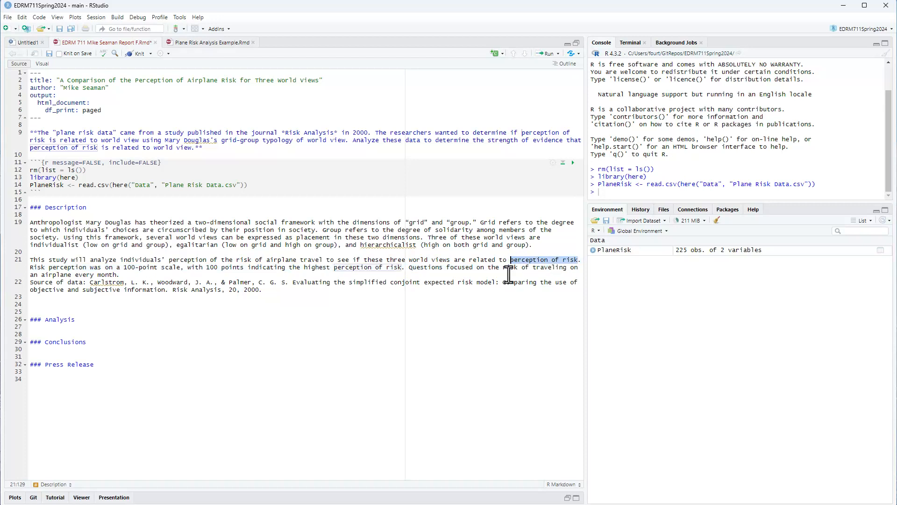
pyautogui.click(433, 326)
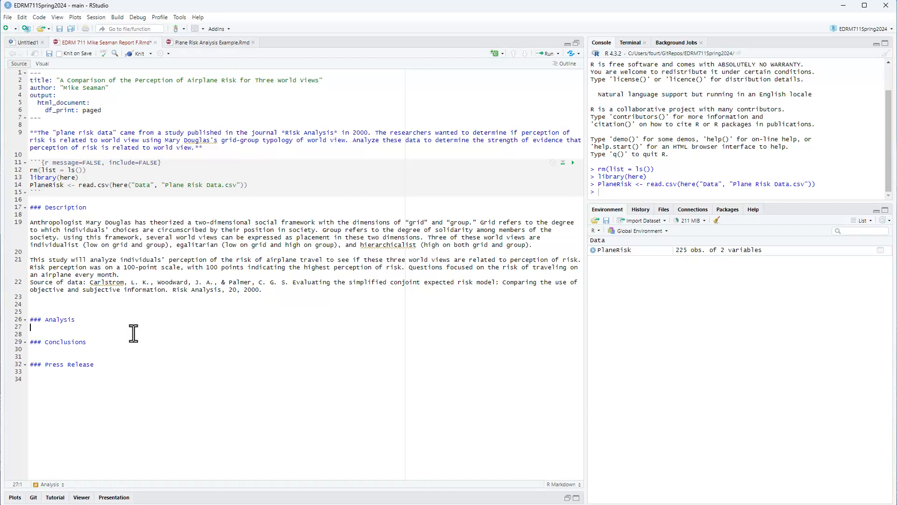
pyautogui.click(121, 275)
pyautogui.press('Return')
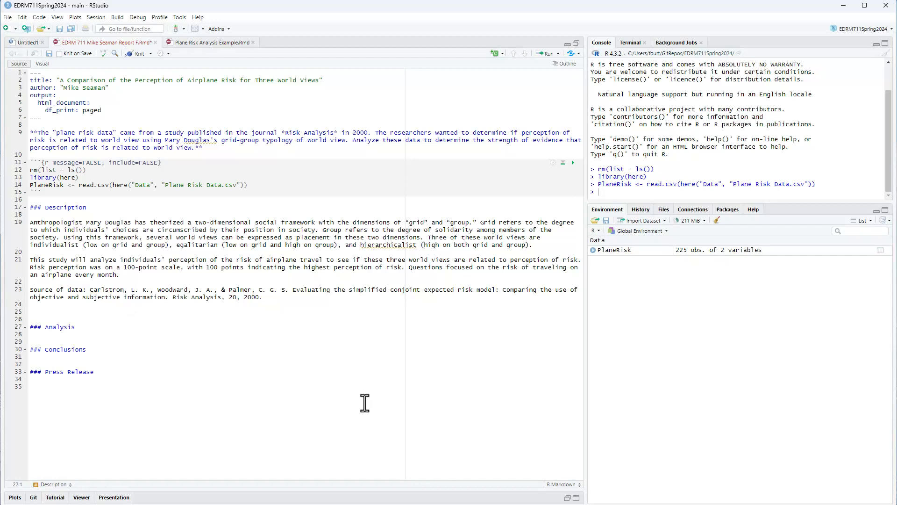
# - Italicize the journal name and volume in the source citation as *Risk Analysis, 20*
pyautogui.press('Down')
pyautogui.press('Down')
pyautogui.press('Right')
pyautogui.press('Right')
pyautogui.press('Right')
pyautogui.press('Right')
pyautogui.press('Right')
pyautogui.press('Right')
pyautogui.press('Right')
pyautogui.press('Right')
pyautogui.press('Right')
pyautogui.press('Right')
pyautogui.press('Right')
pyautogui.press('Right')
pyautogui.press('Right')
pyautogui.press('Right')
pyautogui.press('Right')
pyautogui.press('Right')
pyautogui.press('Right')
pyautogui.press('Right')
pyautogui.press('Right')
pyautogui.press('Right')
pyautogui.write('*')
pyautogui.write('*')
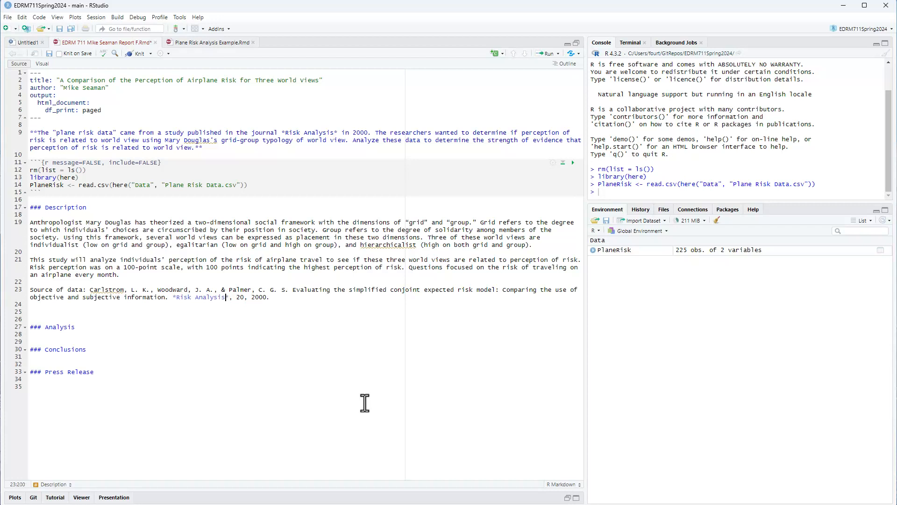
pyautogui.press('Delete')
pyautogui.write('*')
# - Delete the two extra blank lines between the source citation and the Analysis heading
pyautogui.press('Down')
pyautogui.press('Delete')
pyautogui.press('Delete')
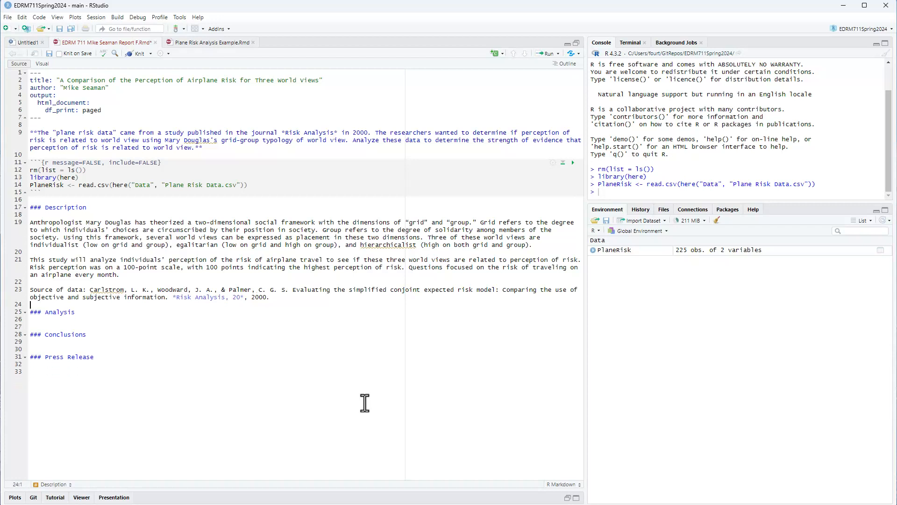
# - Under the Analysis heading, write "The boxplots in Figure 1 illustrate perceived risk score statistics for the three world views." and start a new paragraph
pyautogui.click(112, 313)
pyautogui.press('Return')
pyautogui.press('Return')
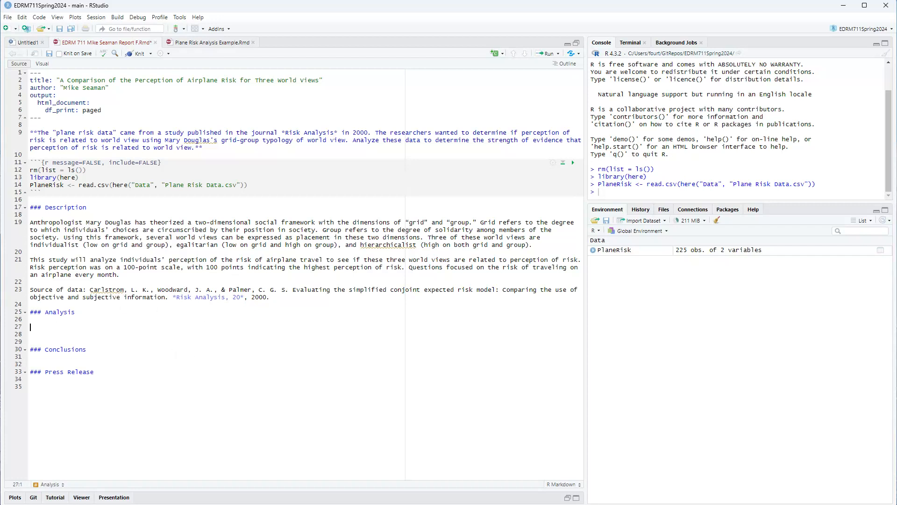
pyautogui.click(50, 327)
pyautogui.write('The boxplots in Figure 1 illustrate perceived risk score statistics for the three world views.')
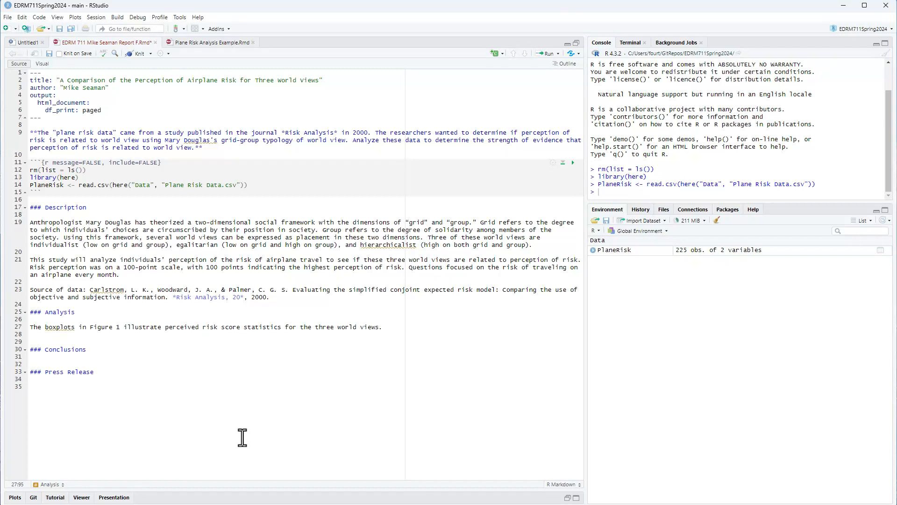
pyautogui.press('Return')
pyautogui.press('Return')
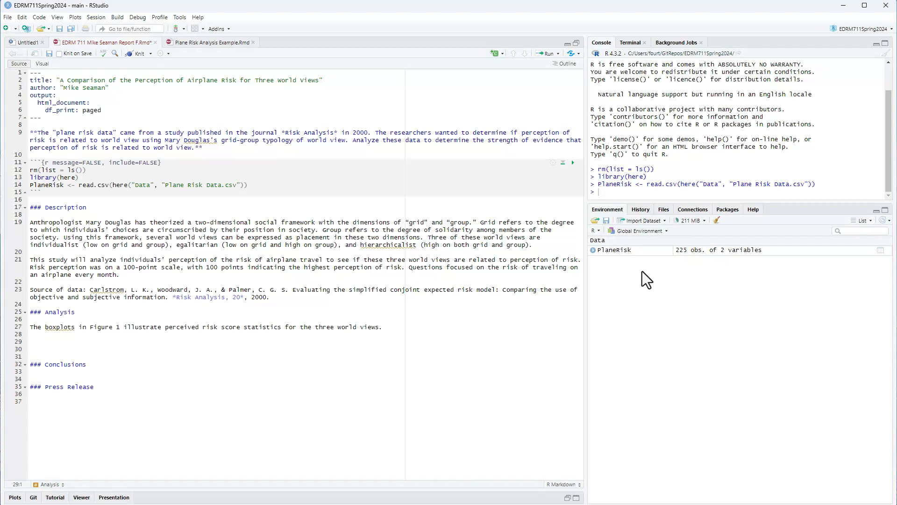
# - Copy the boxplot code chunk from the Plane Risk Analysis Example file into the report below the Analysis section's sentence
pyautogui.click(215, 42)
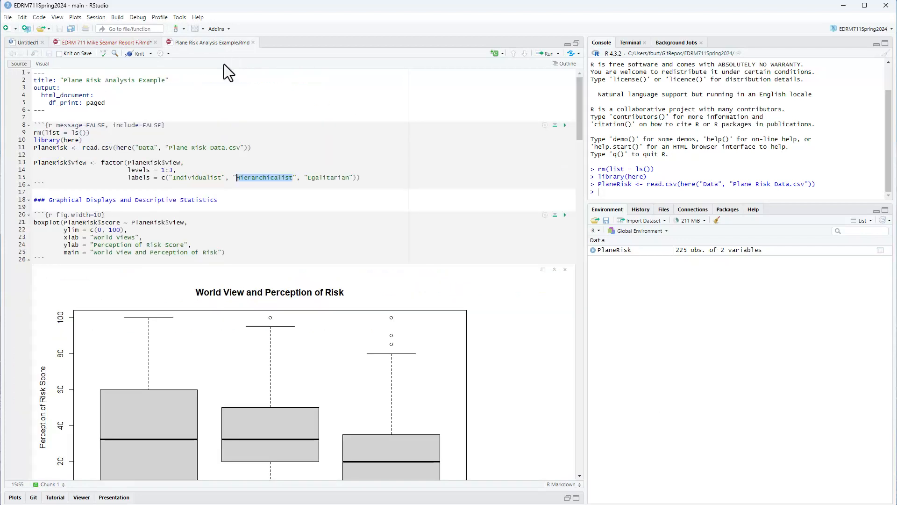
pyautogui.scroll(-2, 398, 309)
pyautogui.scroll(1, 397, 311)
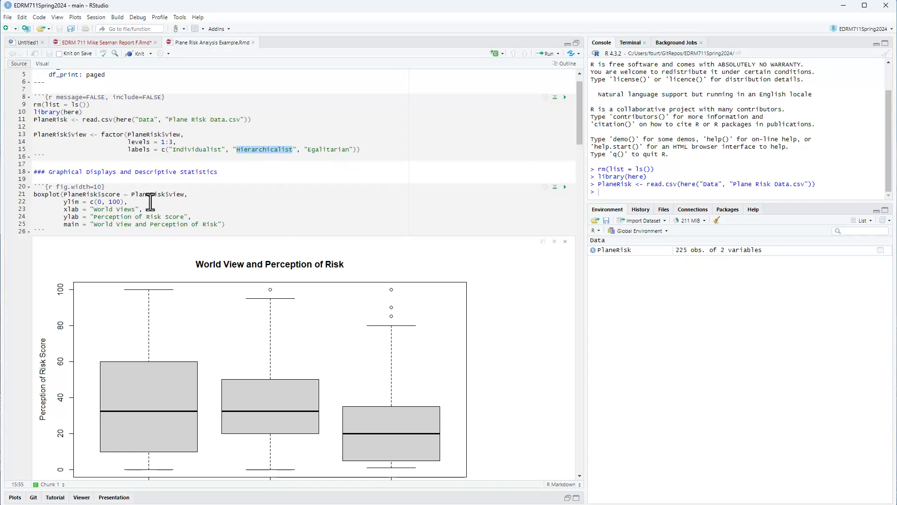
pyautogui.click(35, 181)
pyautogui.moveTo(35, 181); pyautogui.dragTo(59, 247)
pyautogui.hotkey('ctrl', 'c')
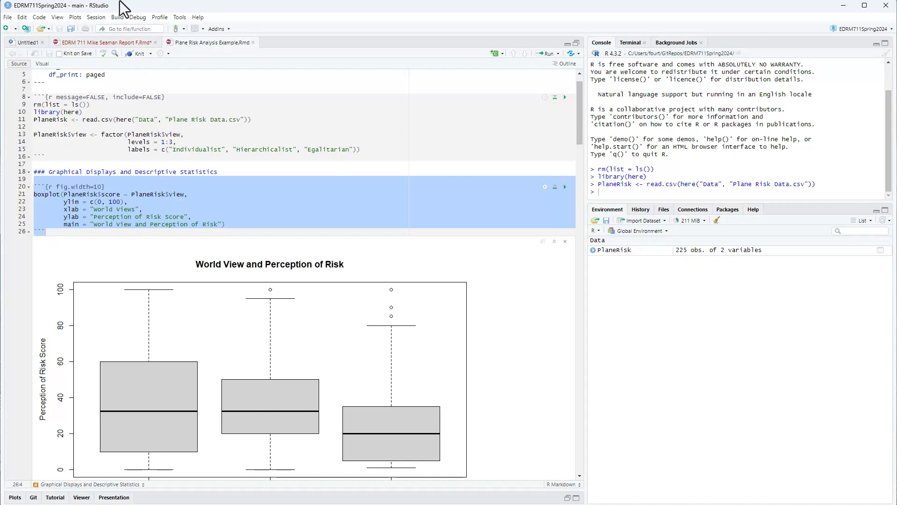
pyautogui.click(119, 42)
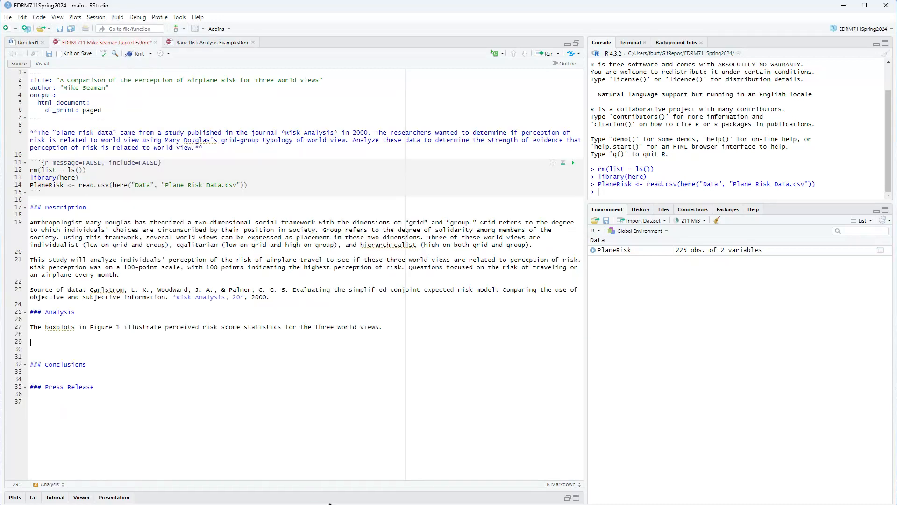
pyautogui.hotkey('ctrl', 'v')
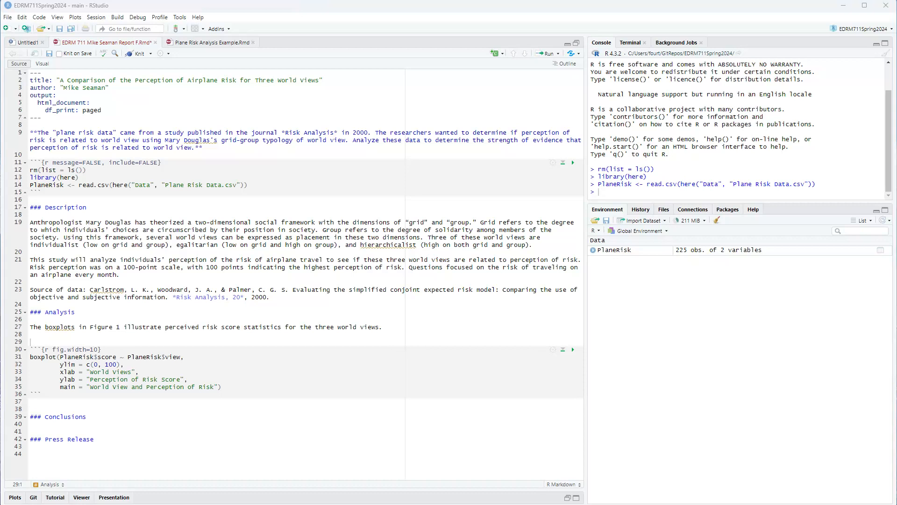
# - Add the italic caption "*Figure 1. Boxplots of perceived risk for three world views.*" on the line above the boxplot chunk
pyautogui.write('Figure 1. Boxplots of perceived risk for three world views.')
pyautogui.press('Home')
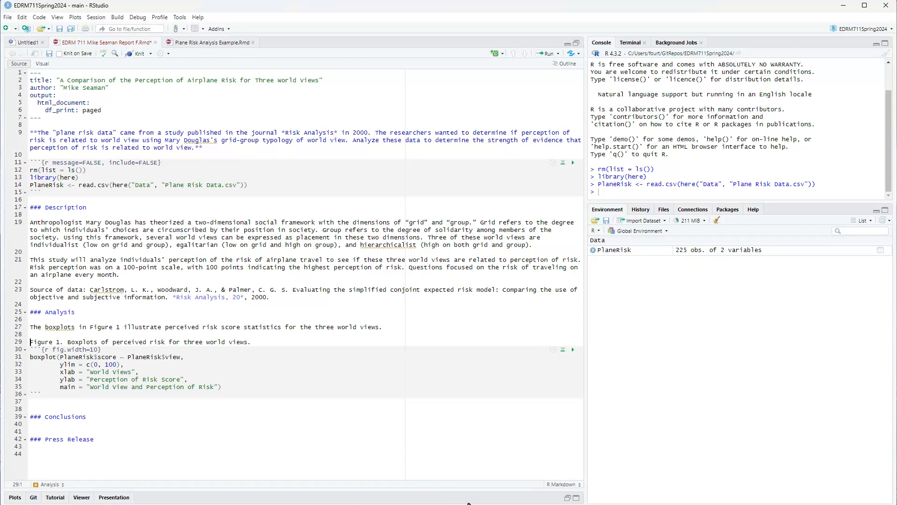
pyautogui.write('*')
pyautogui.press('End')
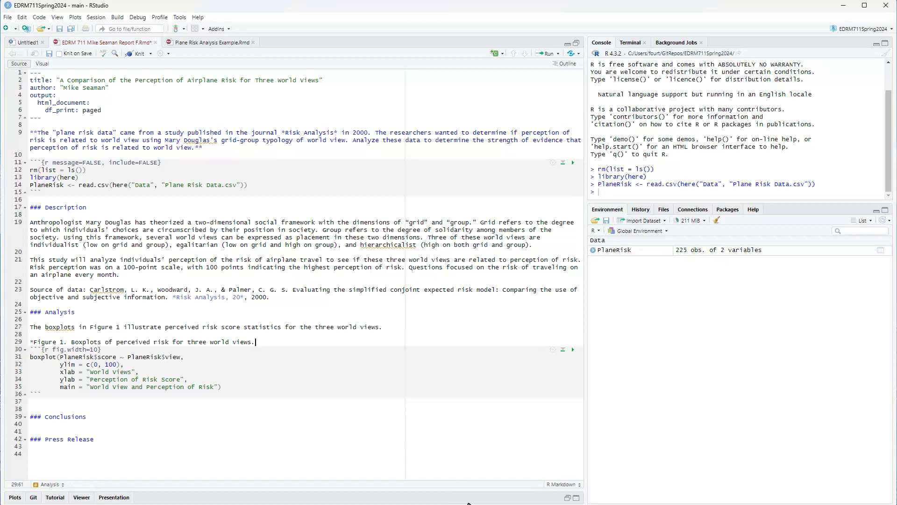
pyautogui.write('*')
pyautogui.press('Return')
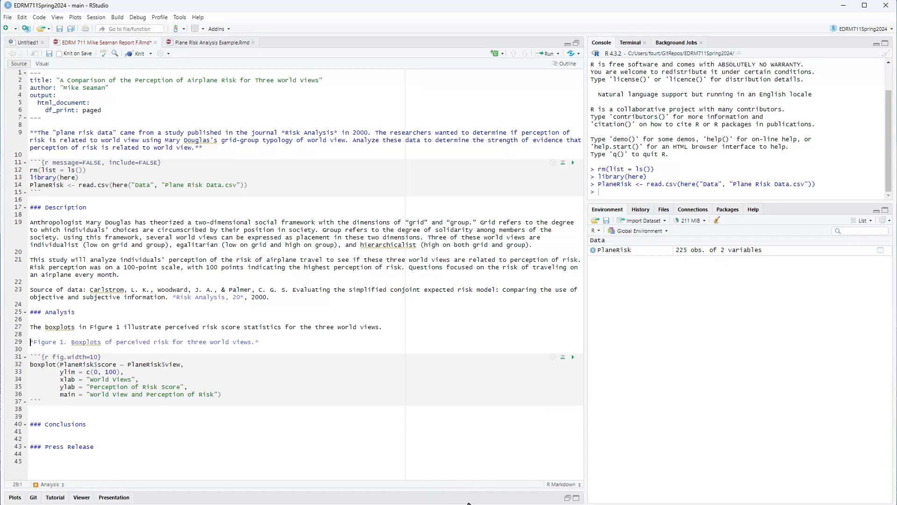
# - Insert three backslash line breaks above the Figure 1 caption and remove the blank line between the caption and the boxplot chunk
pyautogui.write('\\')
pyautogui.press('Return')
pyautogui.write('\\')
pyautogui.press('Return')
pyautogui.write('\\')
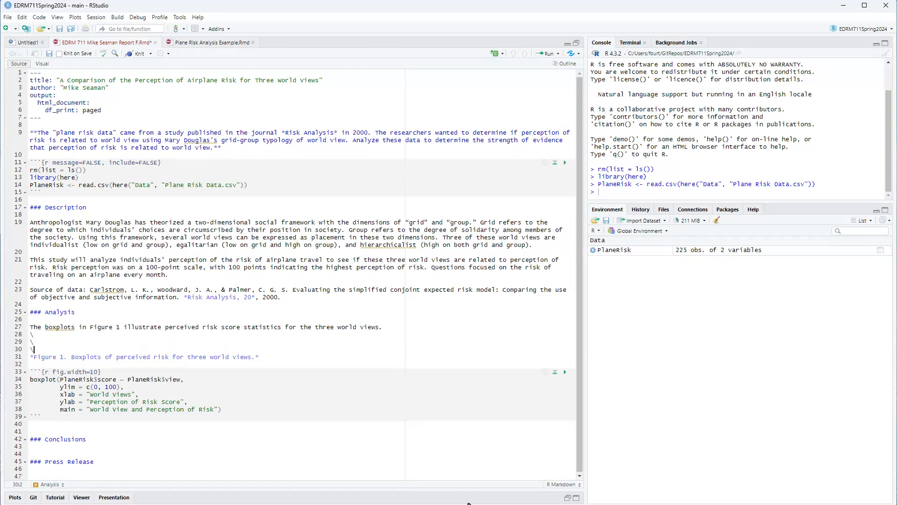
pyautogui.press('Down')
pyautogui.press('Delete')
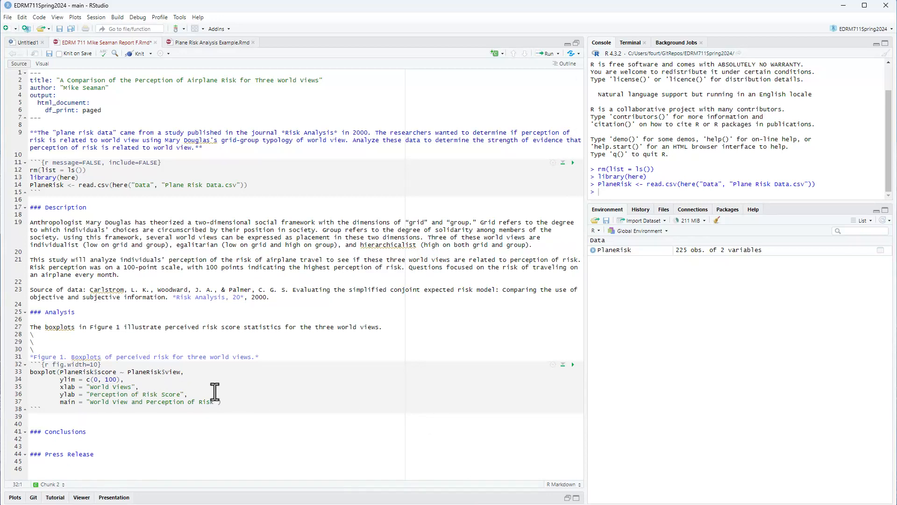
# - Remove the main title argument from the report's boxplot call, run the chunk and check the plot
pyautogui.click(186, 394)
pyautogui.keyDown('shift'); pyautogui.click(222, 402); pyautogui.keyUp('shift')
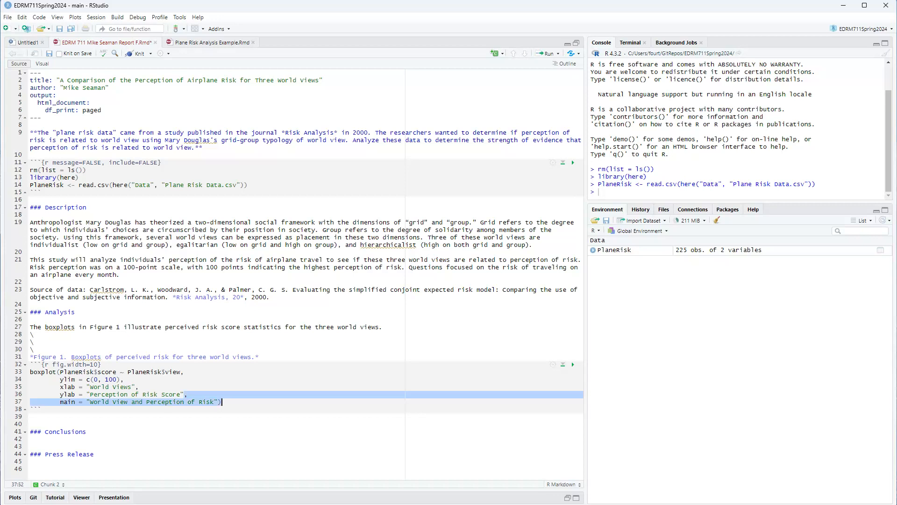
pyautogui.press('BackSpace')
pyautogui.press('Home')
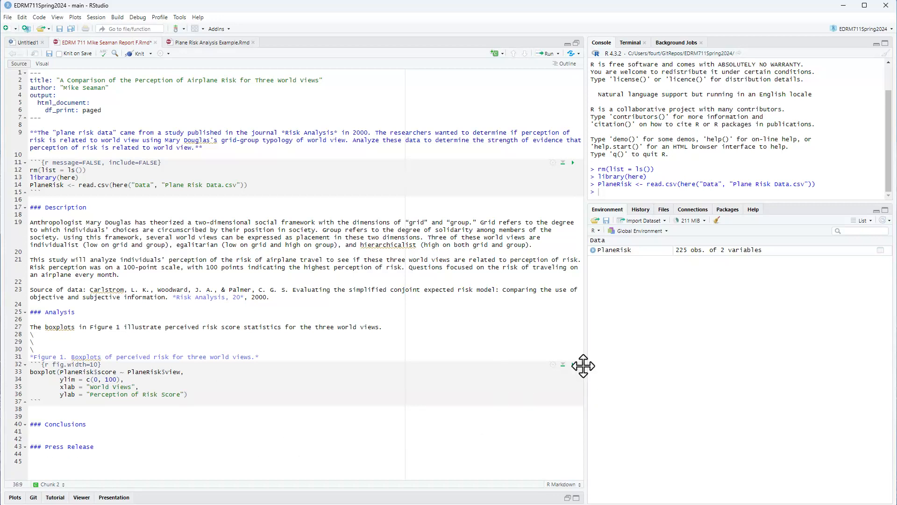
pyautogui.click(573, 365)
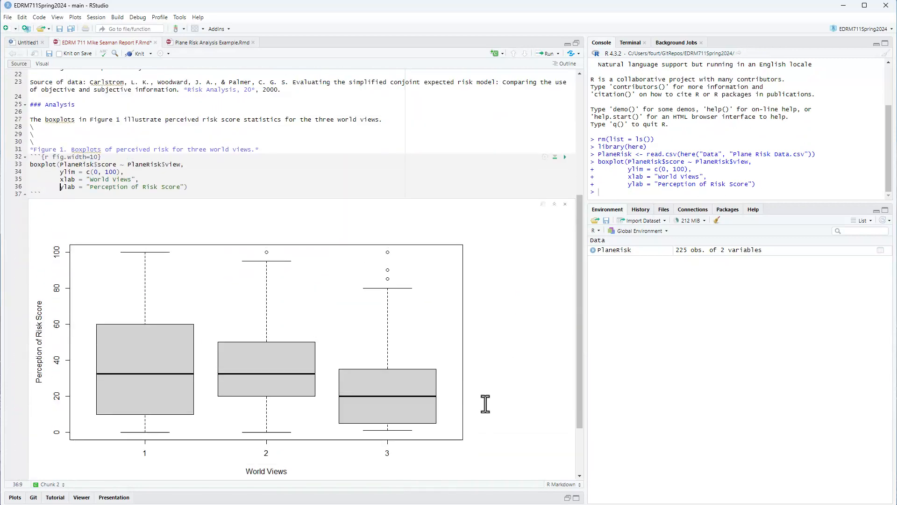
pyautogui.scroll(1, 486, 404)
pyautogui.scroll(-4, 486, 404)
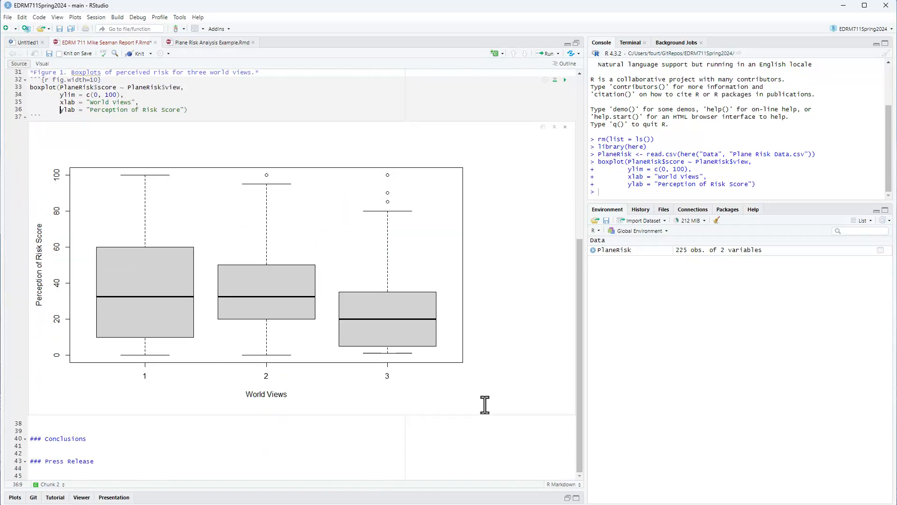
pyautogui.scroll(6, 421, 355)
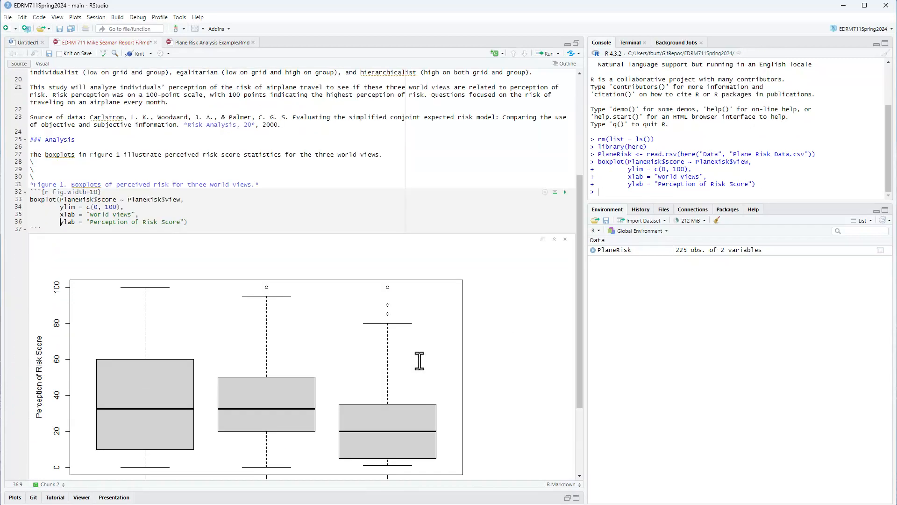
pyautogui.scroll(1, 414, 367)
pyautogui.scroll(-7, 327, 369)
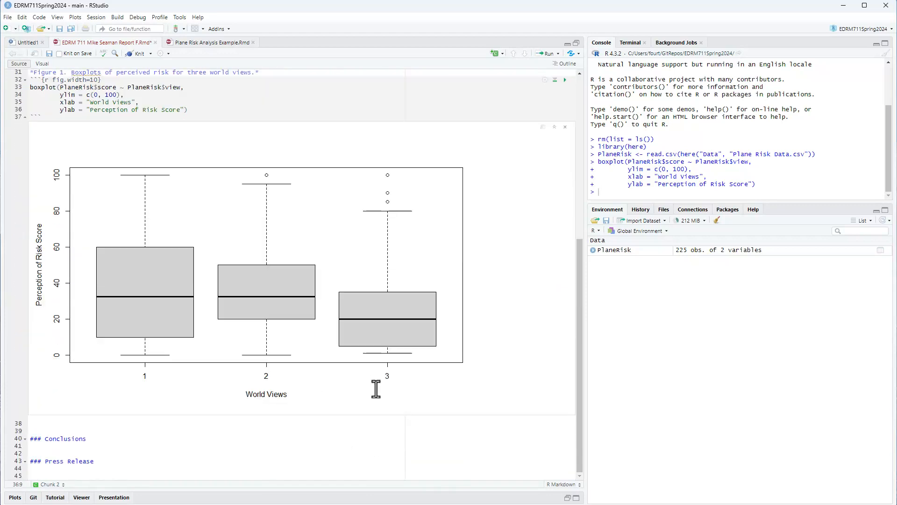
# - Copy the PlaneRisk$view factor code with the three world view labels from the example file into the report's setup chunk, after the read.csv line
pyautogui.scroll(7, 369, 381)
pyautogui.click(278, 192)
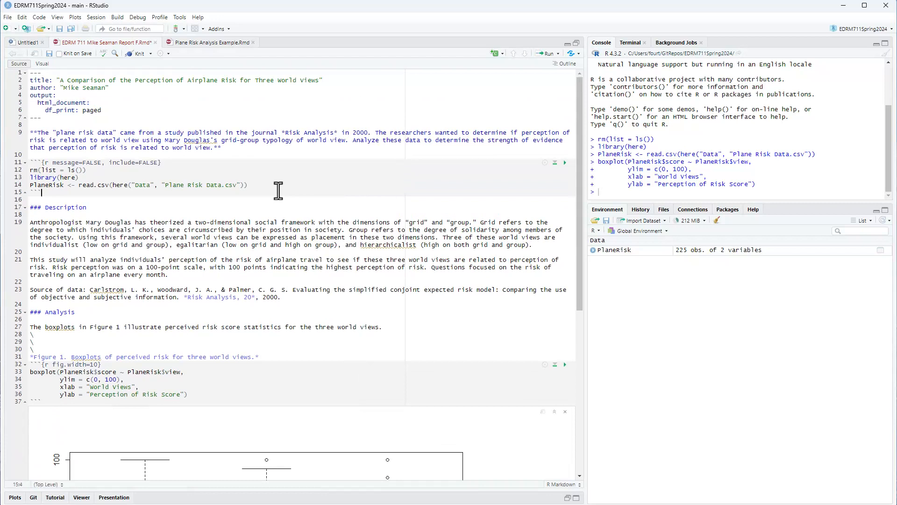
pyautogui.click(266, 184)
pyautogui.click(226, 44)
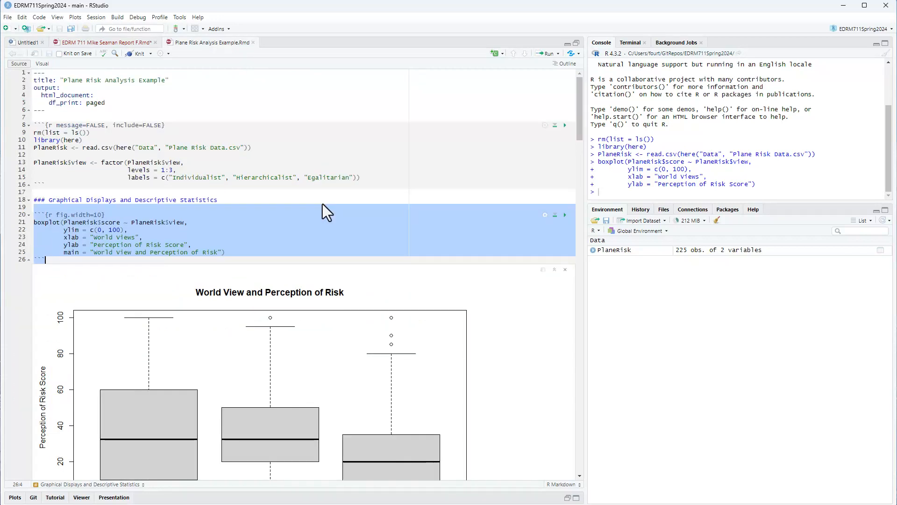
pyautogui.moveTo(369, 176); pyautogui.dragTo(17, 172)
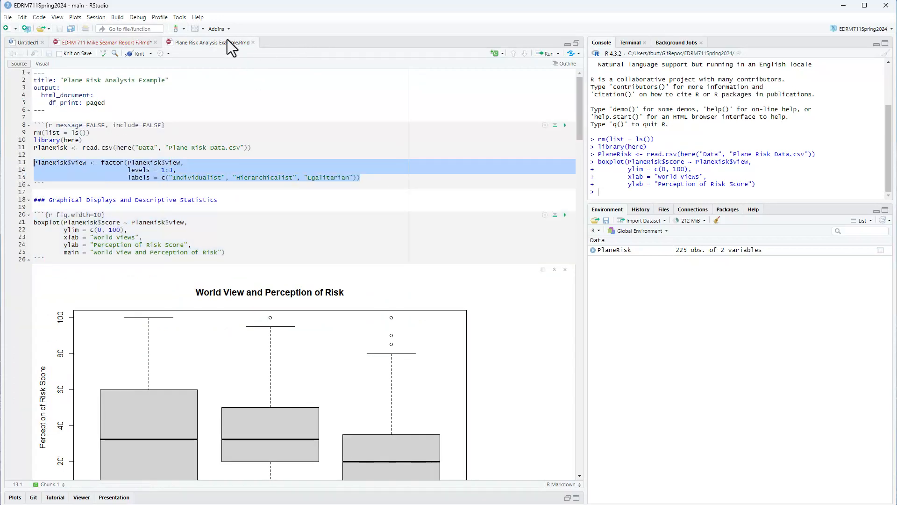
pyautogui.click(135, 43)
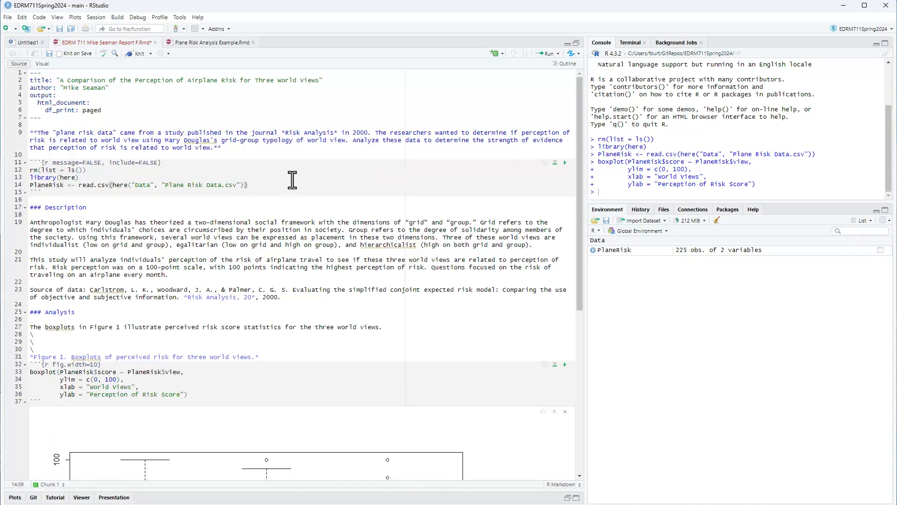
pyautogui.moveTo(252, 179); pyautogui.dragTo(259, 186)
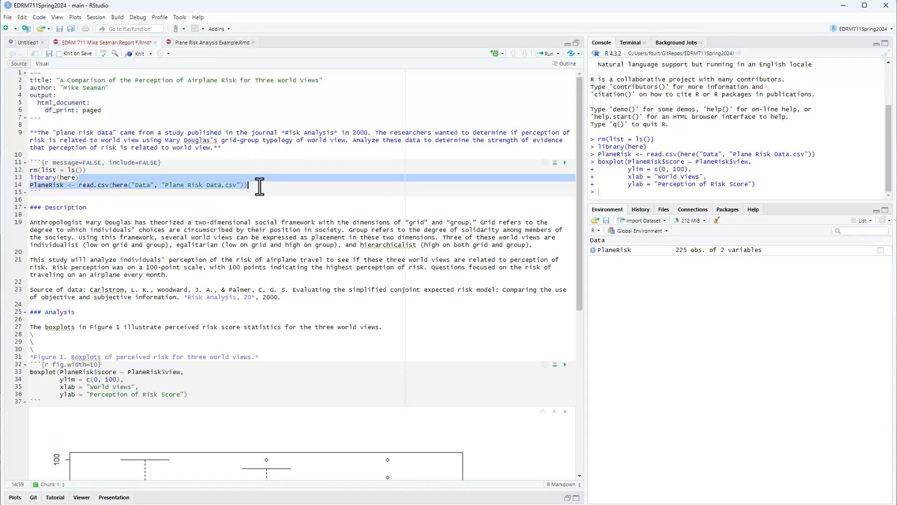
pyautogui.click(260, 187)
pyautogui.write('PlaneRisk$view <- factor(PlaneRisk$view,                          levels = 1:3,                          labels = c("Individualist", "Hierarchicalist", "Egalitarian"))')
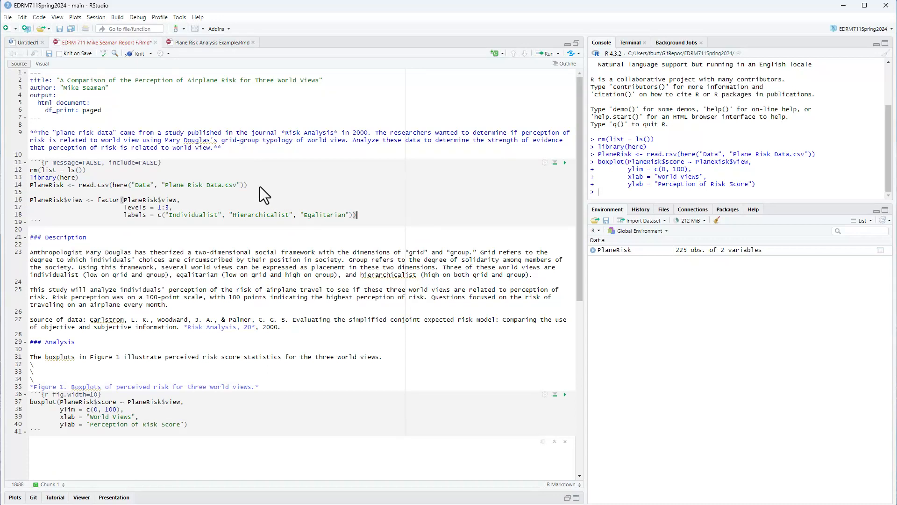
# - Run the setup chunk and the boxplot chunk again and check the world view labels on the plot
pyautogui.press('Home')
pyautogui.click(565, 163)
pyautogui.scroll(-10, 566, 173)
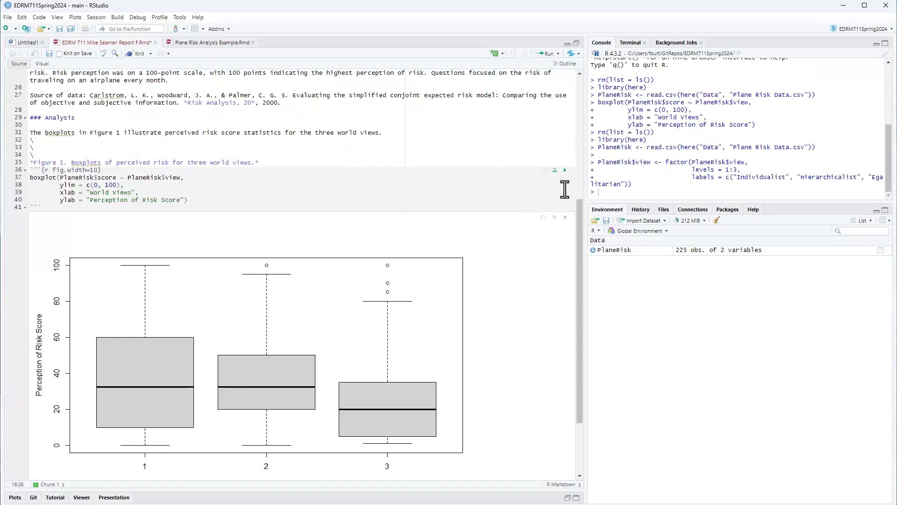
pyautogui.click(565, 170)
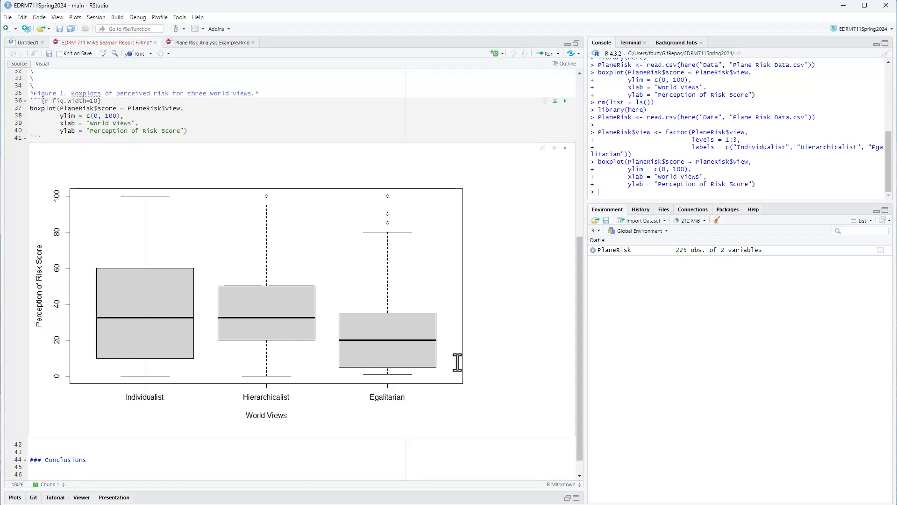
pyautogui.scroll(2, 454, 359)
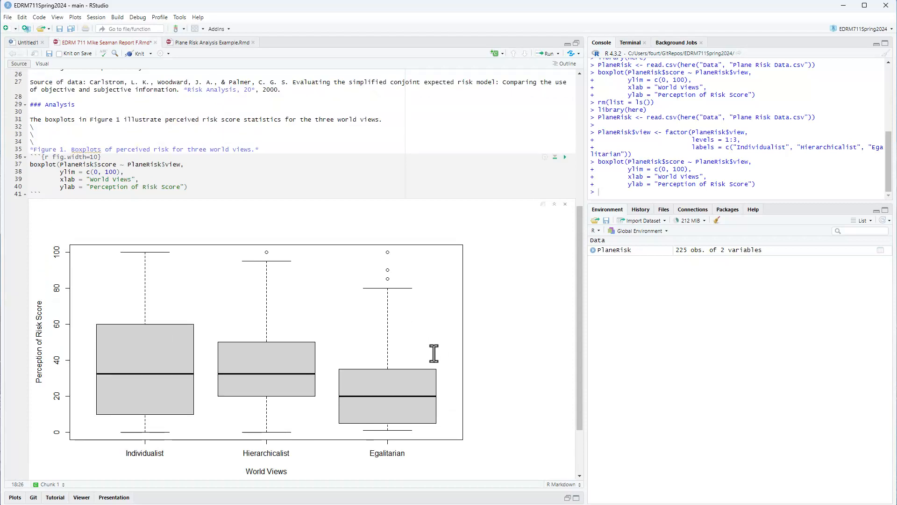
pyautogui.scroll(-3, 433, 351)
pyautogui.scroll(4, 432, 352)
pyautogui.scroll(-2, 416, 337)
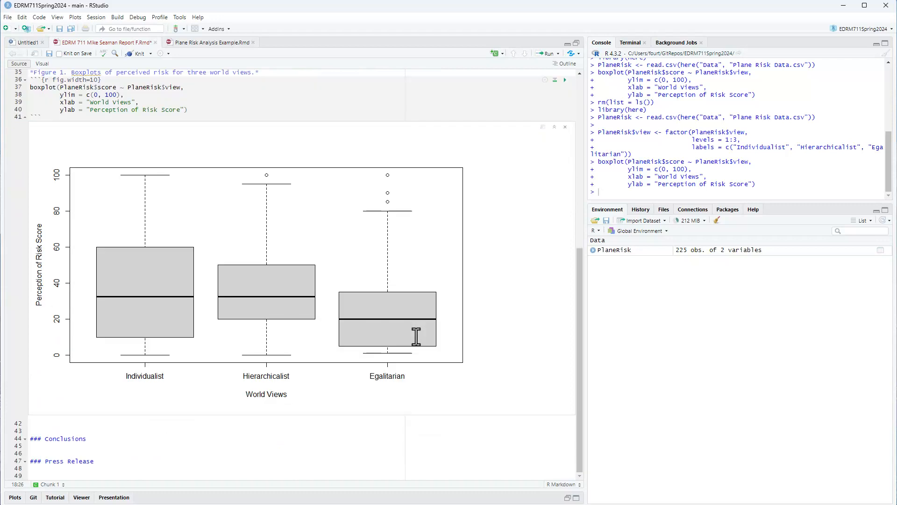
# - Save and knit the report, view the output in the enlarged viewer, and return to the source
pyautogui.scroll(10, 416, 337)
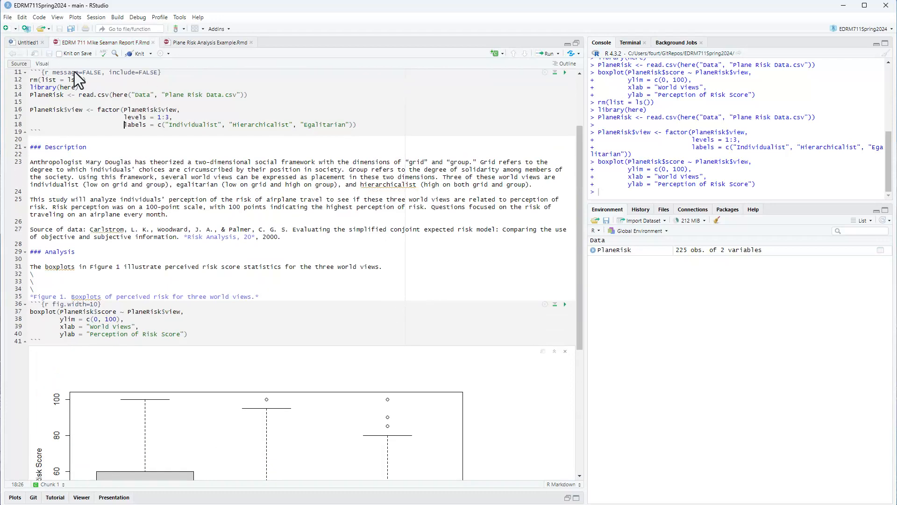
pyautogui.click(135, 54)
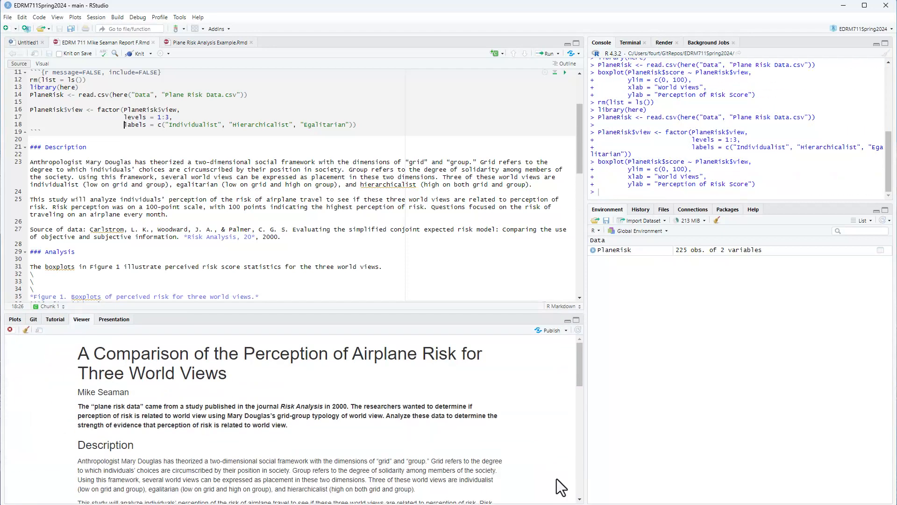
pyautogui.click(576, 320)
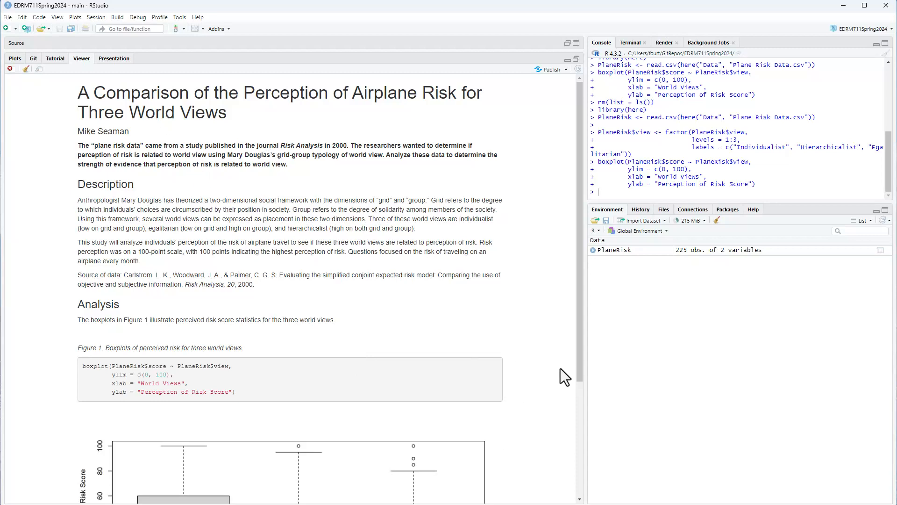
pyautogui.click(567, 60)
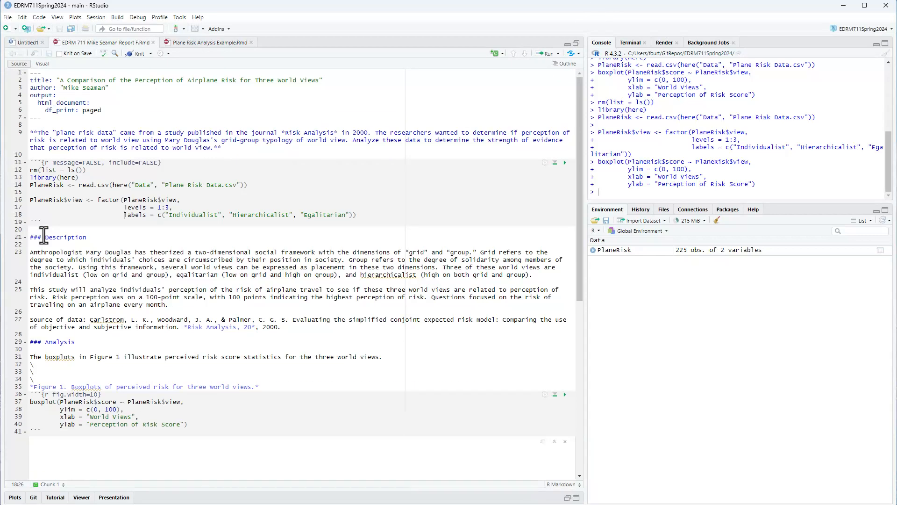
# - Delete the bold assignment paragraph that starts with "The "plane risk data" came from a study" above the setup chunk
pyautogui.click(42, 133)
pyautogui.hotkey('shift', 'Down')
pyautogui.hotkey('shift', 'Down')
pyautogui.hotkey('shift', 'Down')
pyautogui.hotkey('shift', 'Down')
pyautogui.press('Delete')
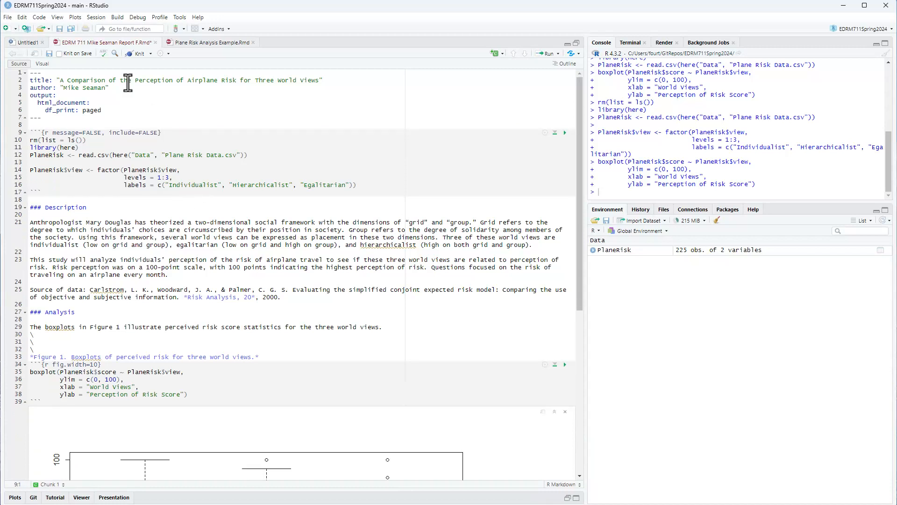
# - Save and knit the report again, review the output down to the Press Release heading, and return to the source
pyautogui.click(49, 53)
pyautogui.click(137, 53)
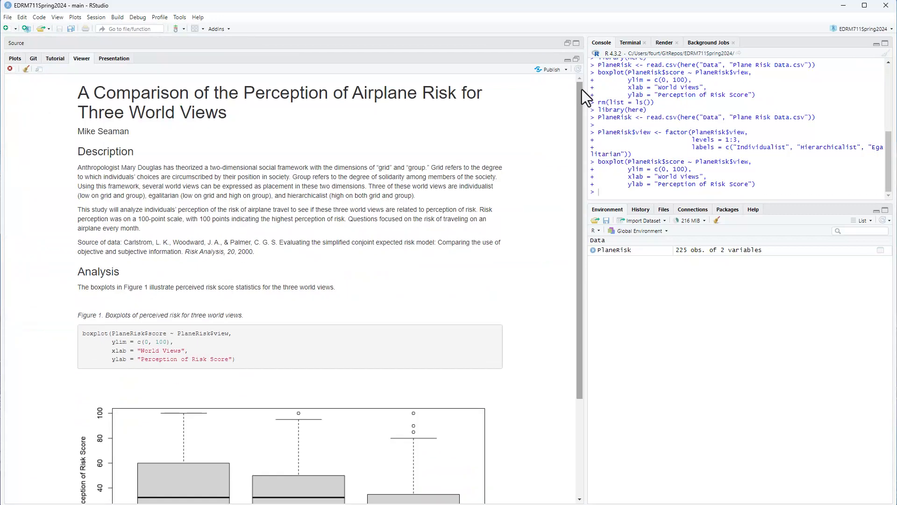
pyautogui.moveTo(583, 93); pyautogui.dragTo(591, 187)
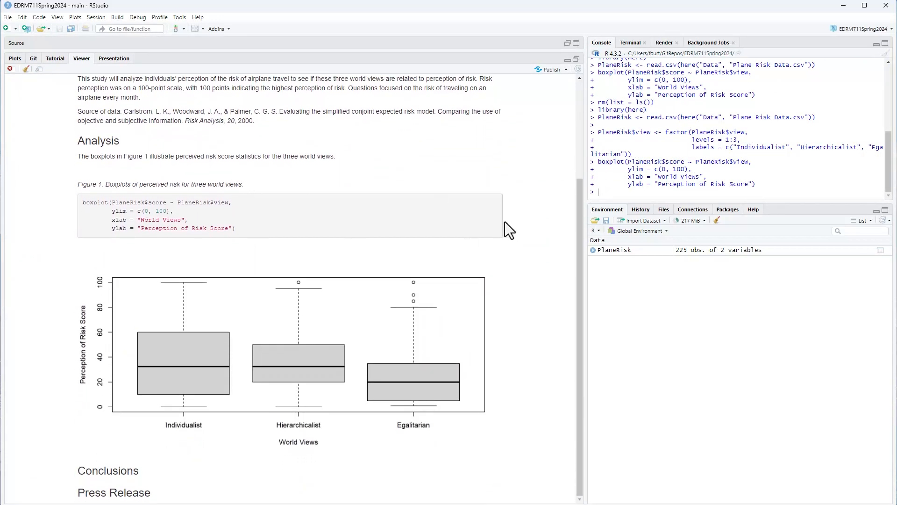
pyautogui.moveTo(578, 229); pyautogui.dragTo(578, 135)
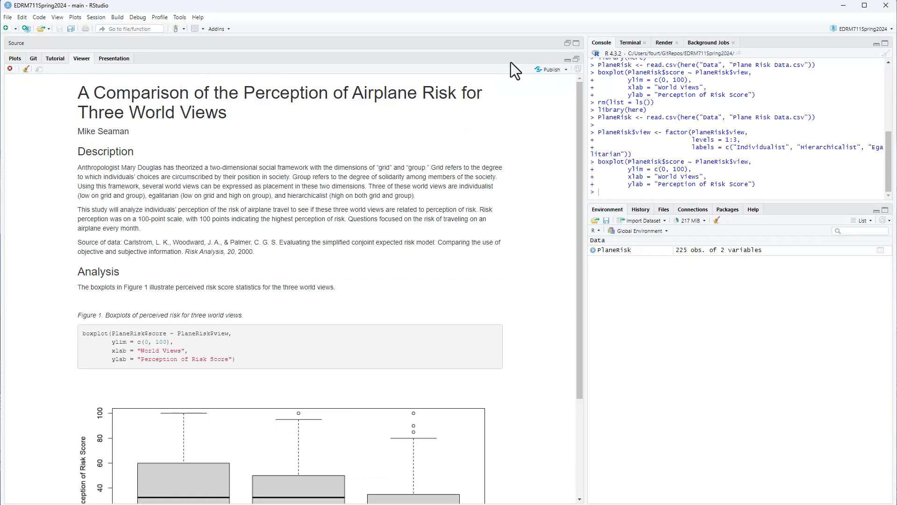
pyautogui.click(575, 44)
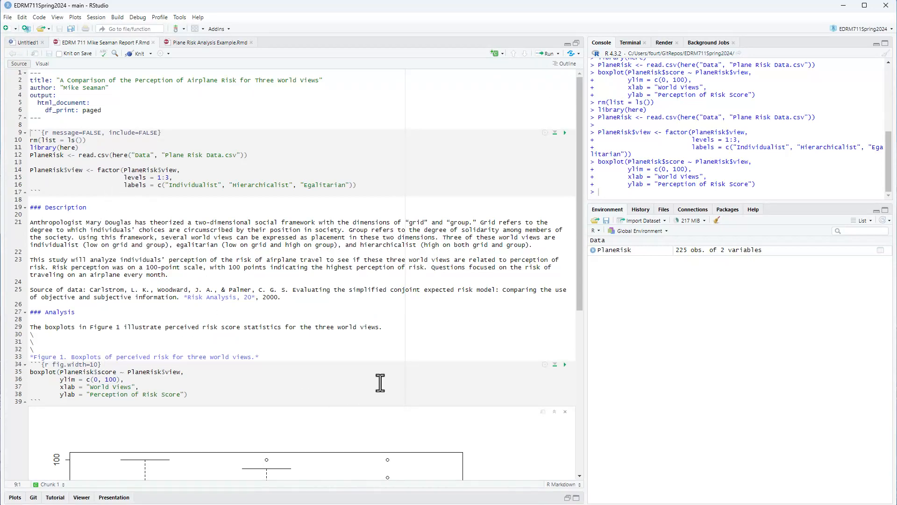
# - Set the boxplot chunk's output option to show output only and apply it
pyautogui.click(545, 364)
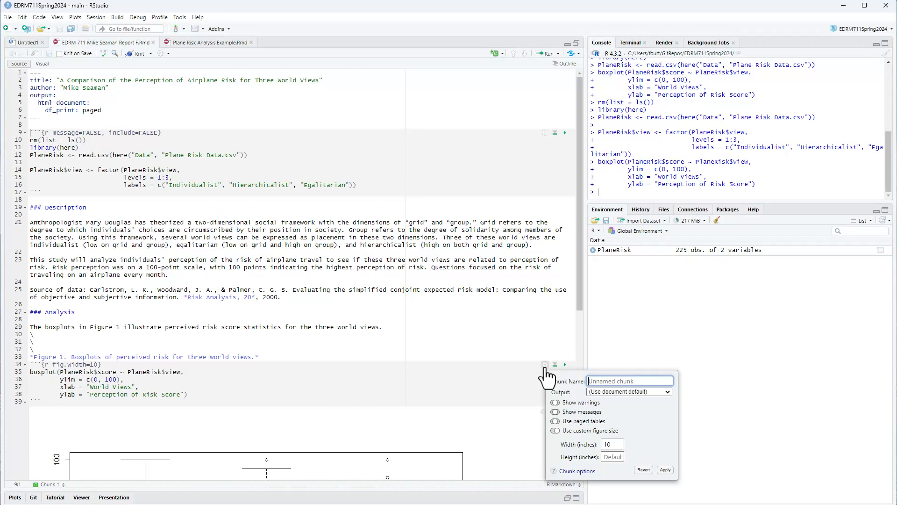
pyautogui.click(617, 392)
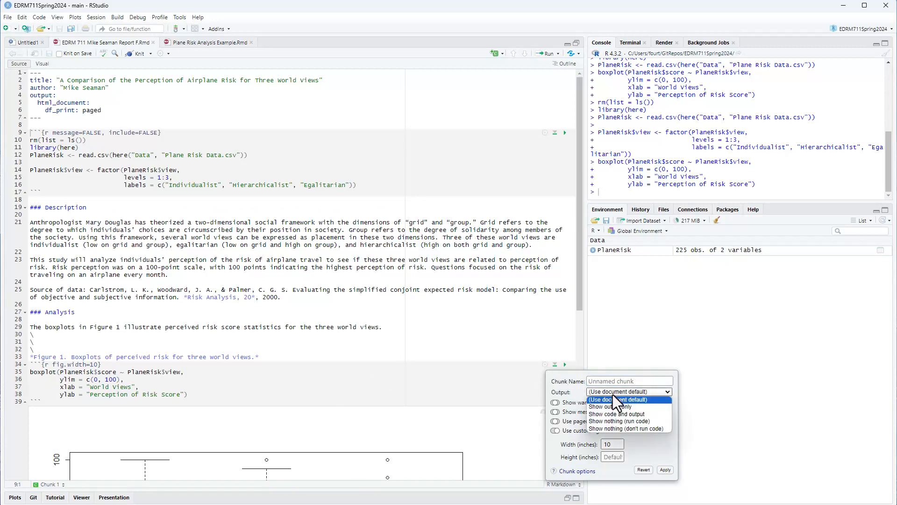
pyautogui.click(617, 407)
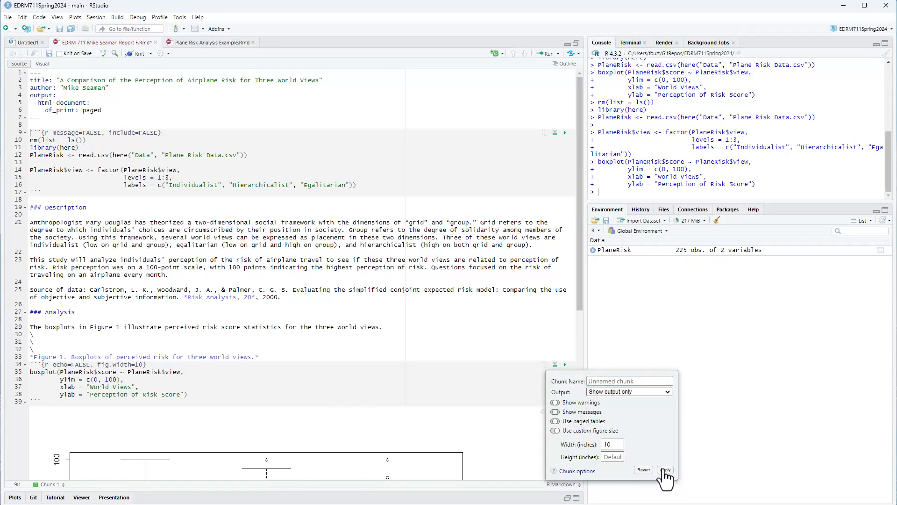
pyautogui.click(665, 470)
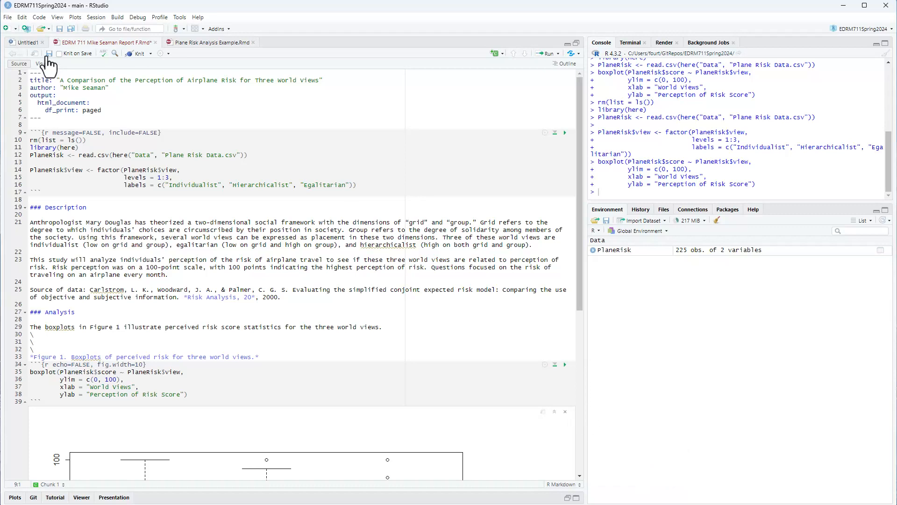
# - Save and knit the report, review the page with the boxplot code hidden, and return to the source
pyautogui.click(49, 54)
pyautogui.click(138, 53)
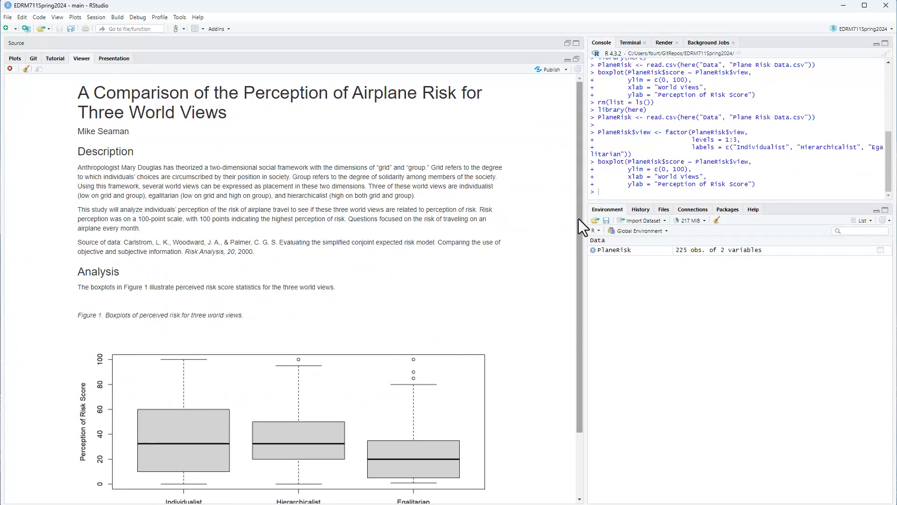
pyautogui.moveTo(578, 219); pyautogui.dragTo(557, 86)
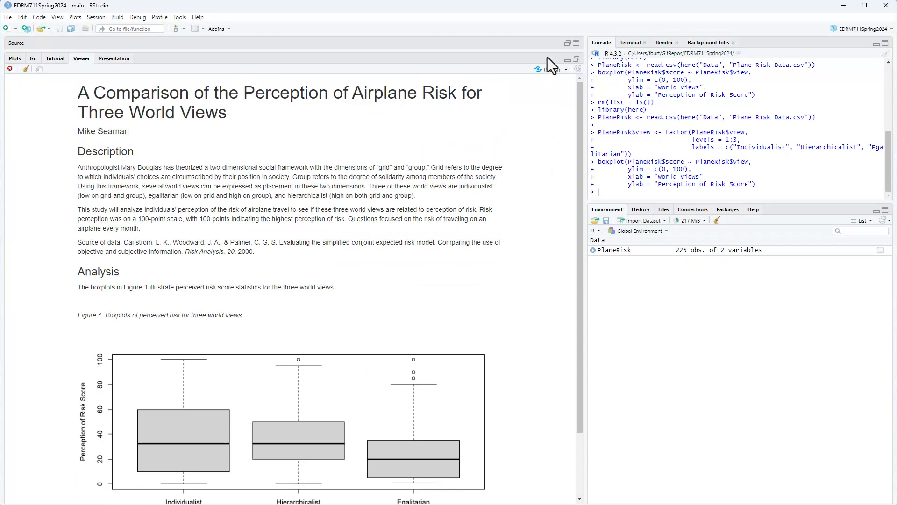
pyautogui.click(576, 43)
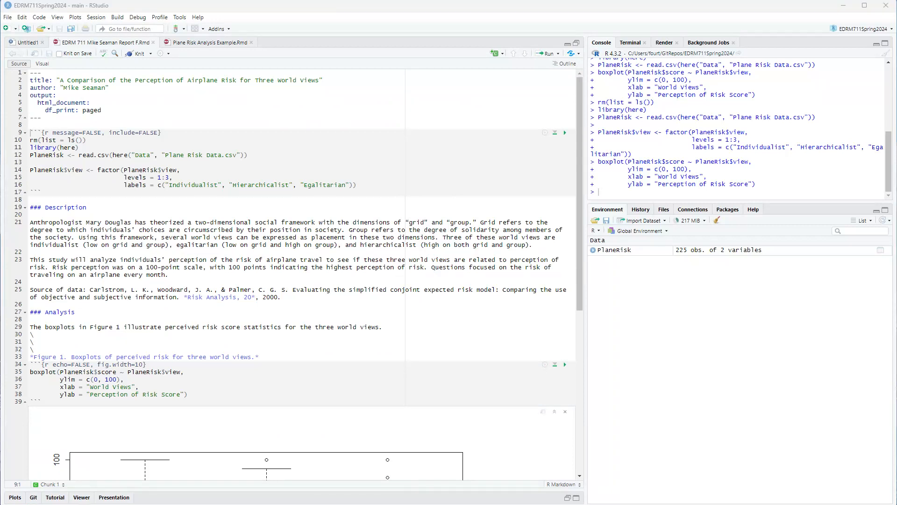
# - Insert the analysis paragraph beginning "These plots suggest that individuals with individualist and egalitarian perceive similar and higher risk" between the boxplot chunk and the Conclusions heading
pyautogui.scroll(-6, 192, 208)
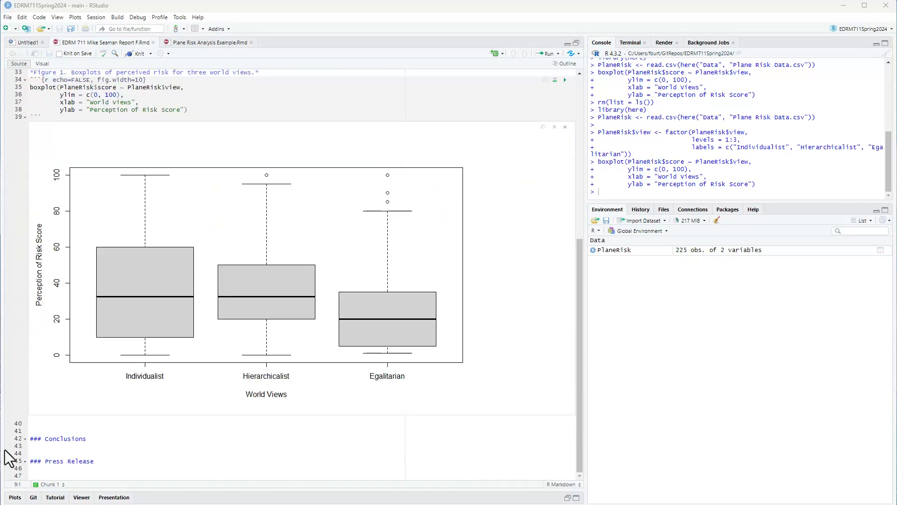
pyautogui.click(46, 426)
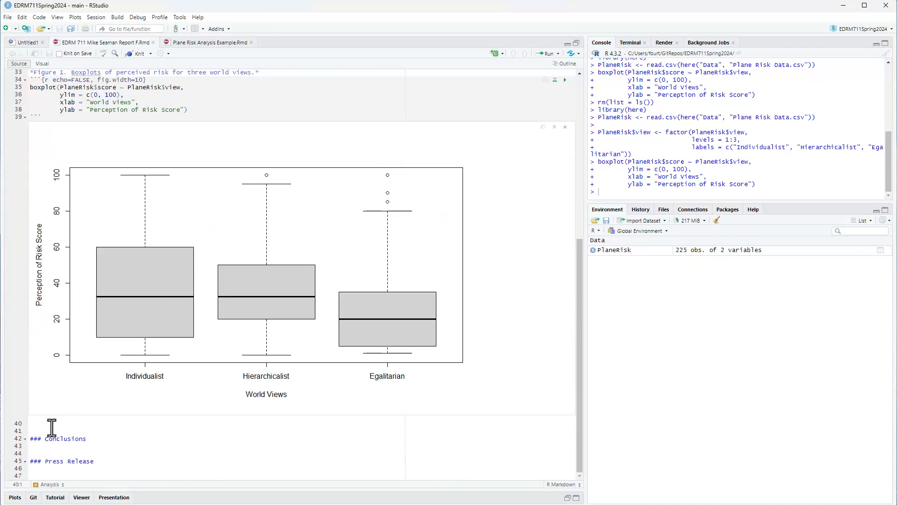
pyautogui.write('These plots suggest that individuals with individualist and egalitarian perceive similar and higher risk than those with hierarchist world views. The individualists are also more varied in their perceptions than those with the other two world views. Table 1 consists of five-number summaries, means, and standard deviations for the three world views. The wider interquartile range with higher scores above the median results in a slightly higher mean for the individualist world view than the egalitarian, though they have the same median. The mean difference of each of these world views with the hierarchist world view is about 12 to 14 points on the perceived risk scale.')
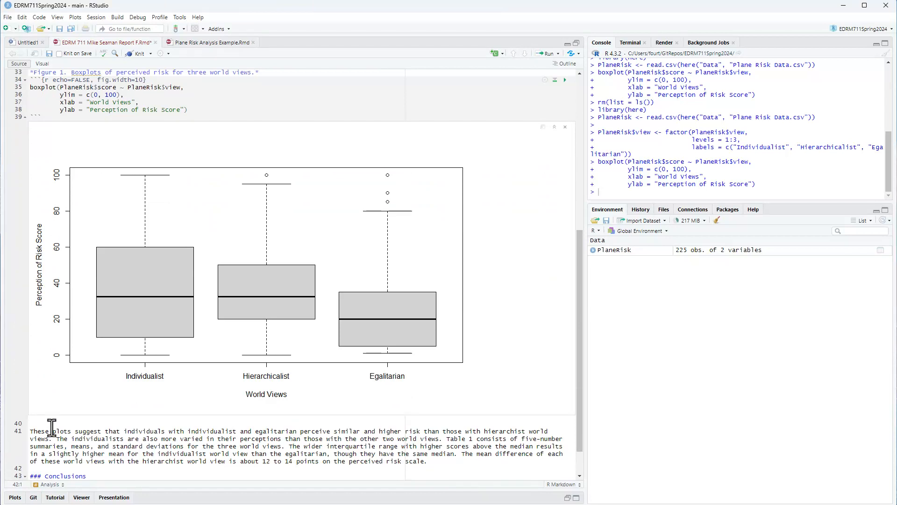
pyautogui.scroll(-2, 56, 432)
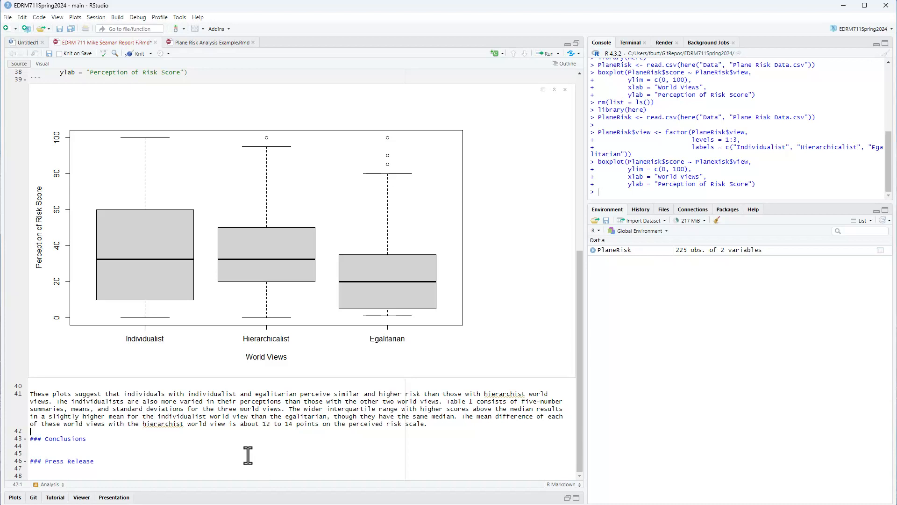
# - Compare the world view names in the new paragraph with the boxplot, the codes in the Plane Risk Data document and the factor labels
pyautogui.click(126, 394)
pyautogui.moveTo(126, 394); pyautogui.dragTo(230, 396)
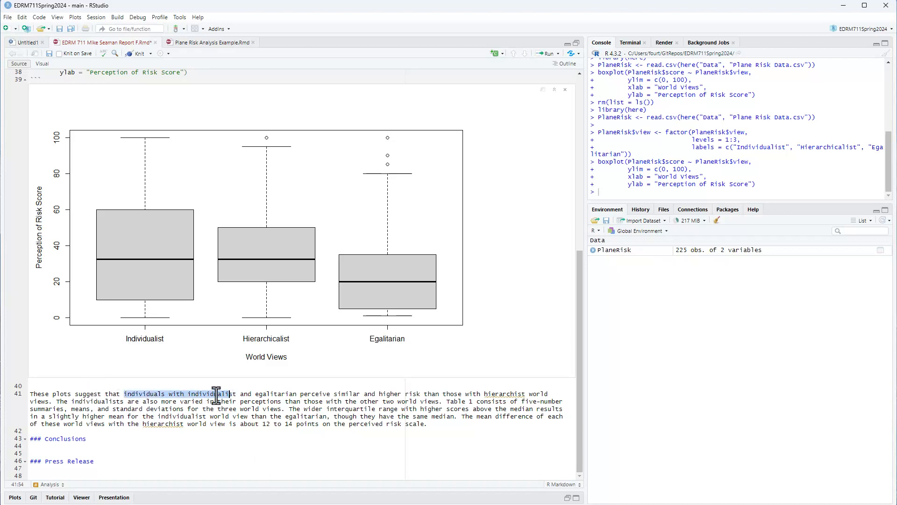
pyautogui.click(60, 394)
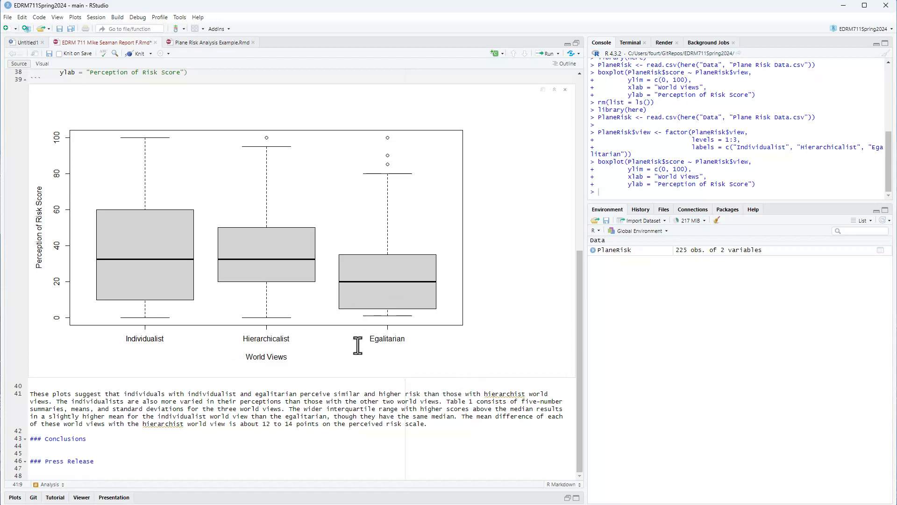
pyautogui.scroll(10, 280, 327)
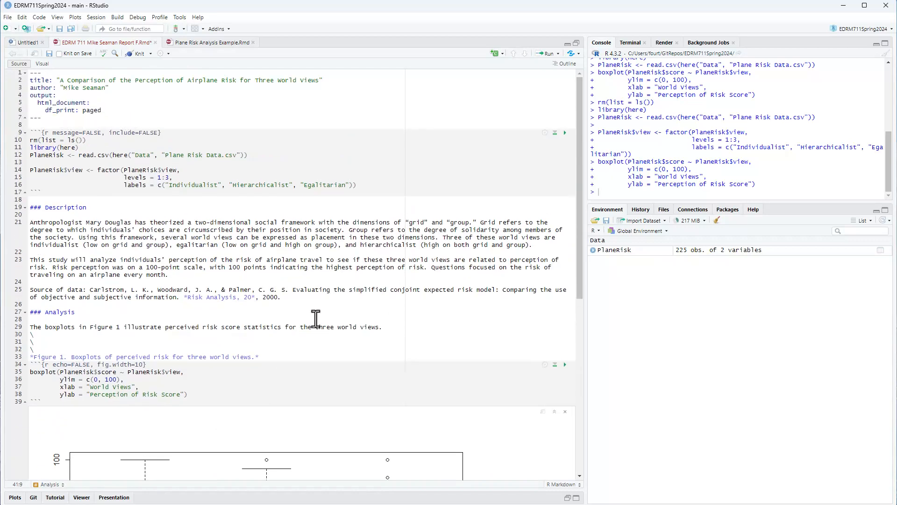
pyautogui.scroll(-3, 314, 317)
pyautogui.scroll(3, 314, 316)
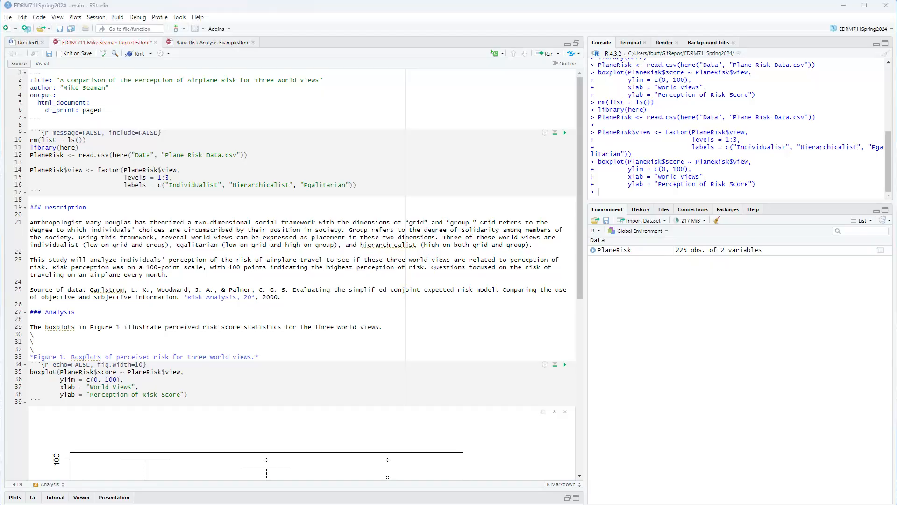
pyautogui.hotkey('alt', 'Tab')
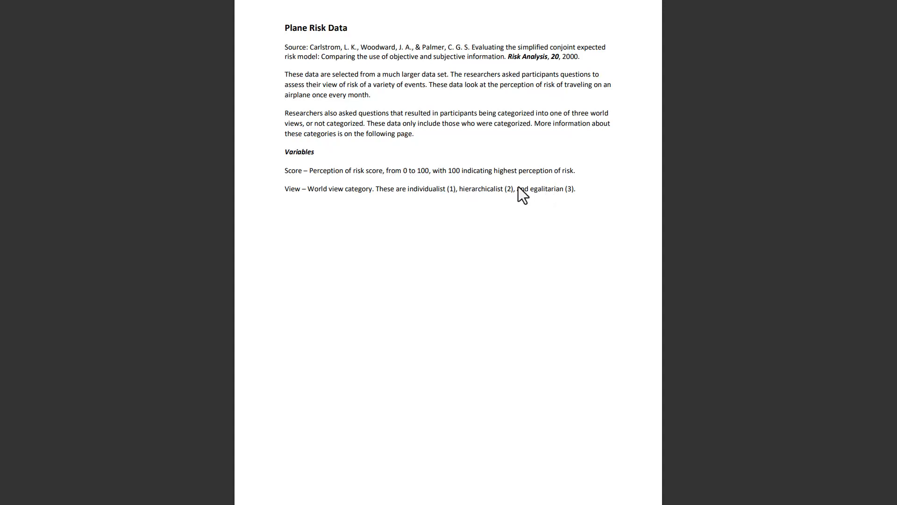
pyautogui.hotkey('alt', 'Tab')
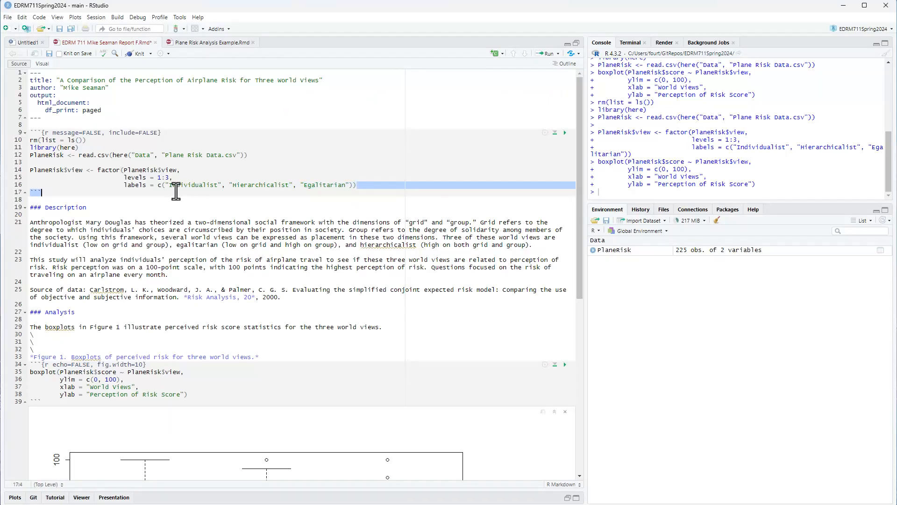
pyautogui.keyDown('shift'); pyautogui.click(126, 186); pyautogui.keyUp('shift')
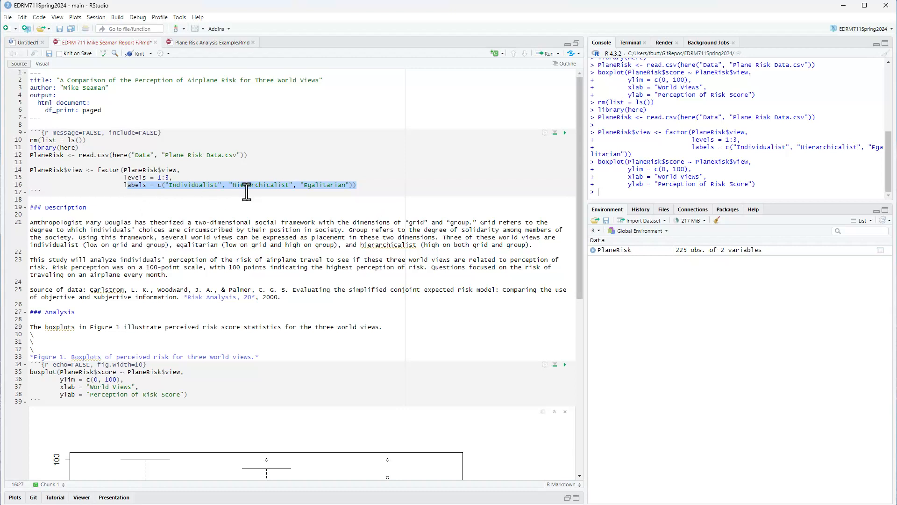
pyautogui.scroll(-5, 358, 218)
pyautogui.scroll(-6, 358, 218)
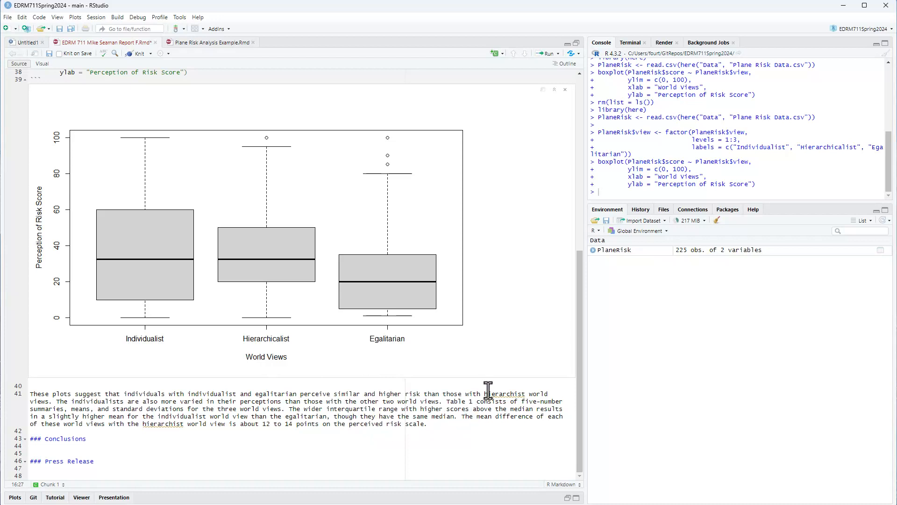
# - In the paragraph's first sentence, replace "egalitarian" with "hierarchicalist" and "hierarchist" with "egalitarian"
pyautogui.click(255, 393)
pyautogui.moveTo(260, 394); pyautogui.dragTo(296, 393)
pyautogui.write('hi')
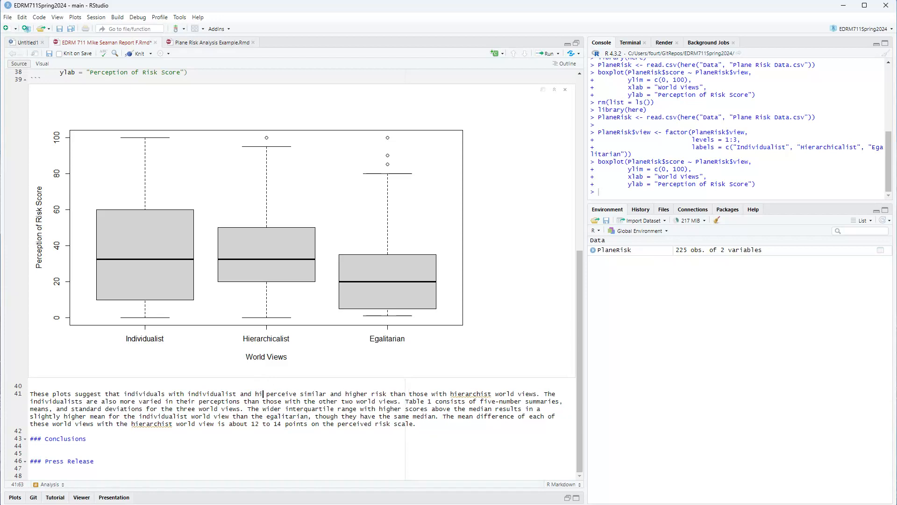
pyautogui.write('er')
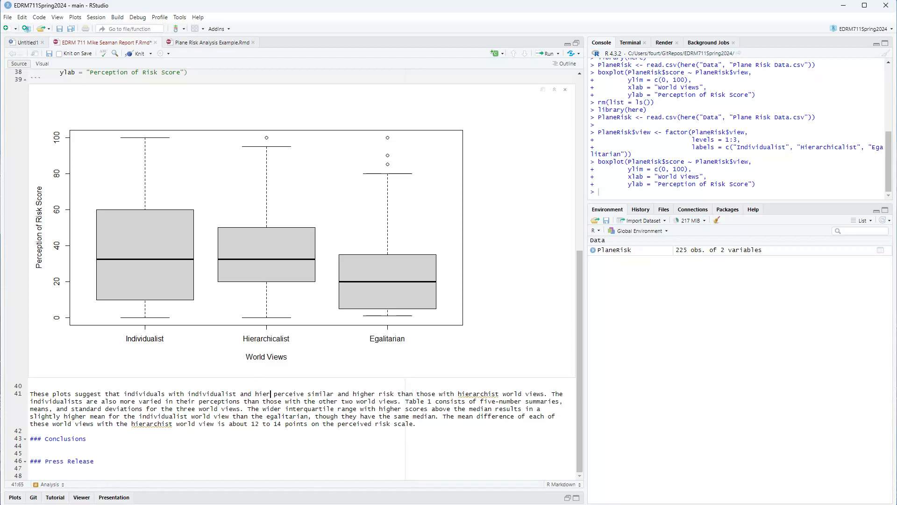
pyautogui.write('archicalist')
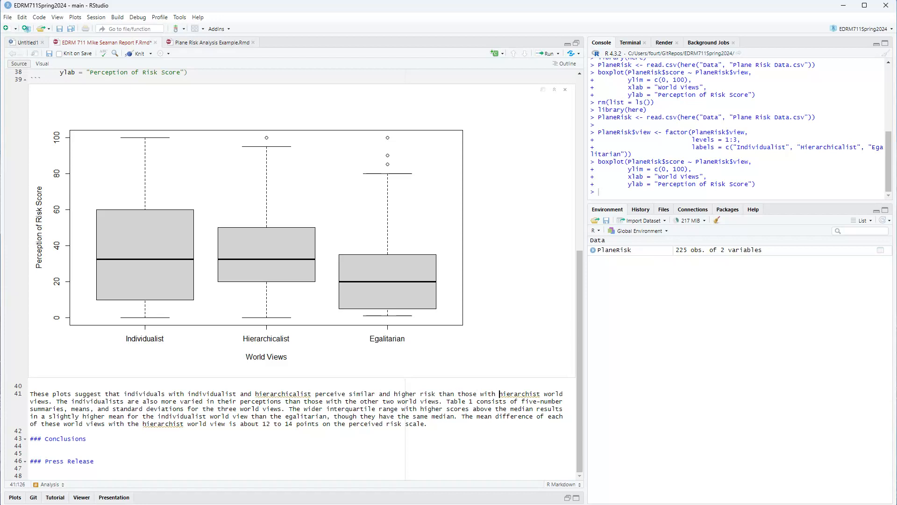
pyautogui.hotkey('ctrl', 'shift', 'Right')
pyautogui.write('egalitarian')
# - Add the caption "Table 1. Perceived risk five-number summaries, means, and standard deviations for world views." below the analysis paragraph
pyautogui.press('Return')
pyautogui.press('Return')
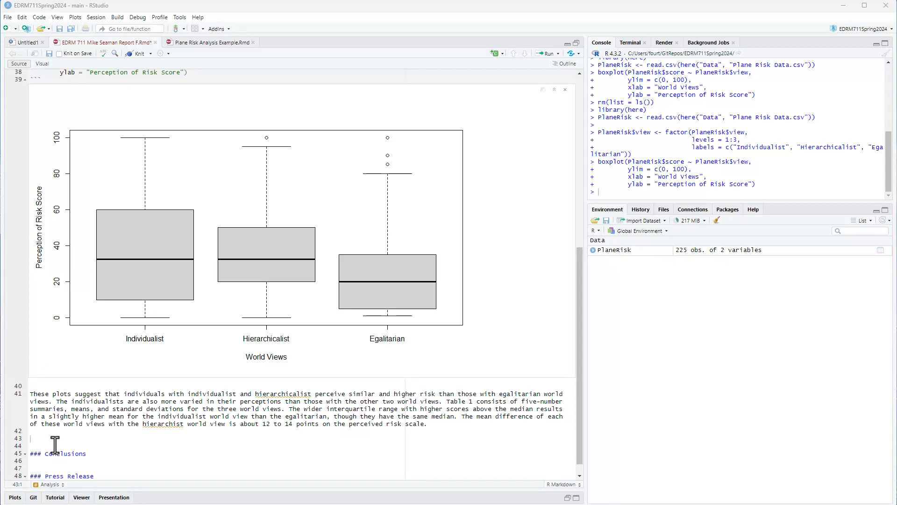
pyautogui.write('Table 1. Perceived risk five-number summaries, means, and standard deviations for world views.')
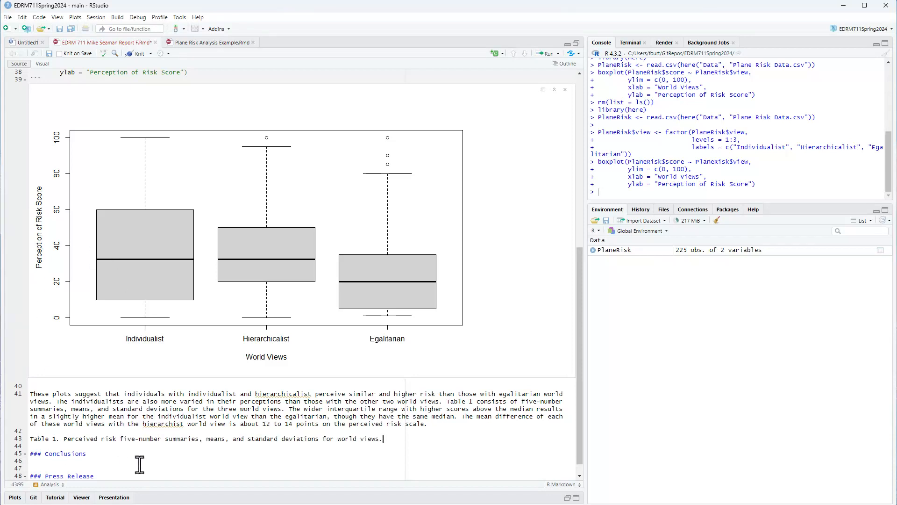
# - Insert three backslash spacer lines between the analysis paragraph and the Table 1 caption, leaving no blank line above the caption
pyautogui.press('End')
pyautogui.press('Return')
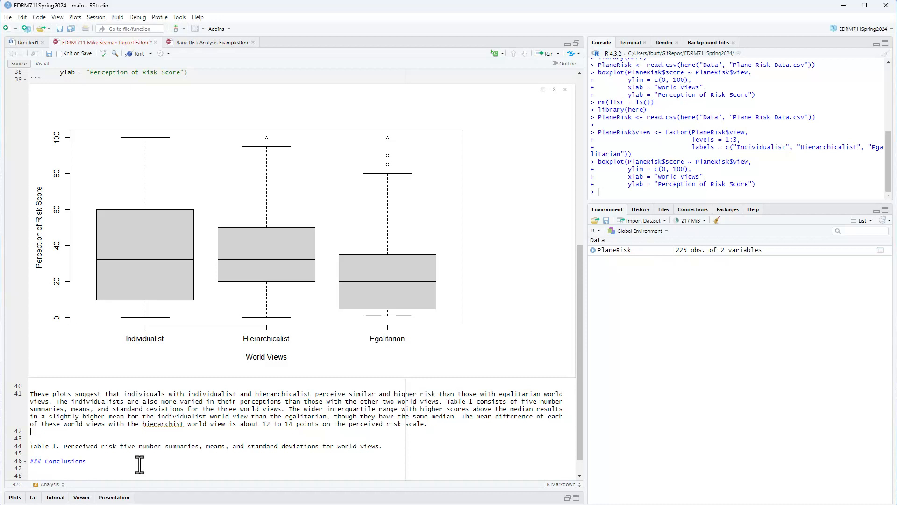
pyautogui.write('\\')
pyautogui.press('Return')
pyautogui.write('\\')
pyautogui.press('Return')
pyautogui.write('\\')
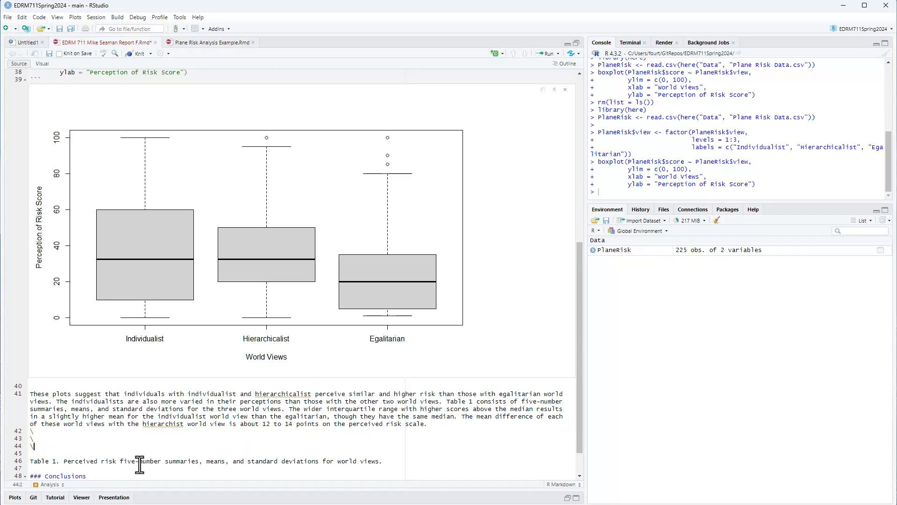
pyautogui.press('Down')
pyautogui.press('Delete')
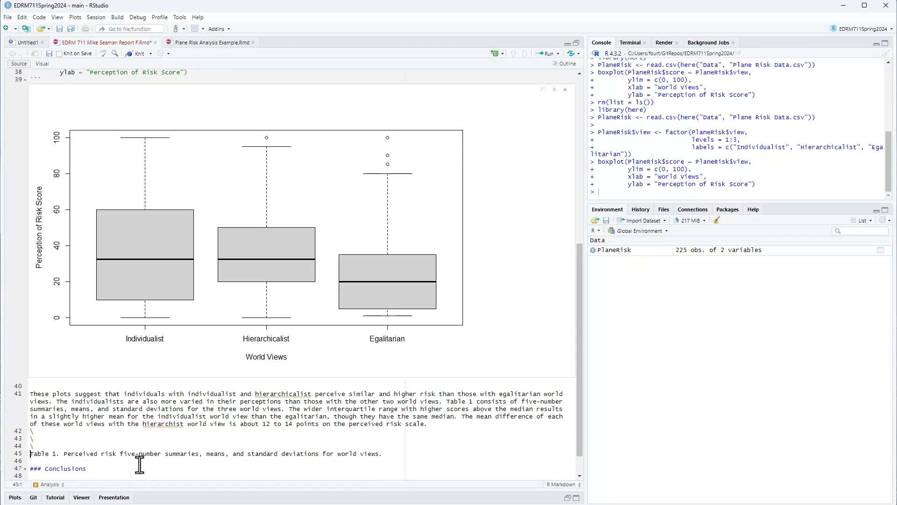
# - Italicize the Table 1 caption with asterisks and add blank lines below it
pyautogui.write('*')
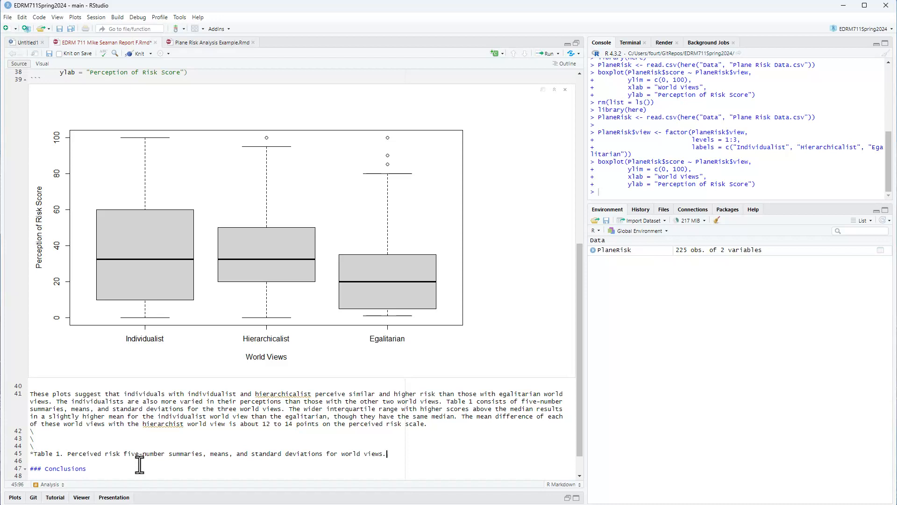
pyautogui.write('*')
pyautogui.press('Return')
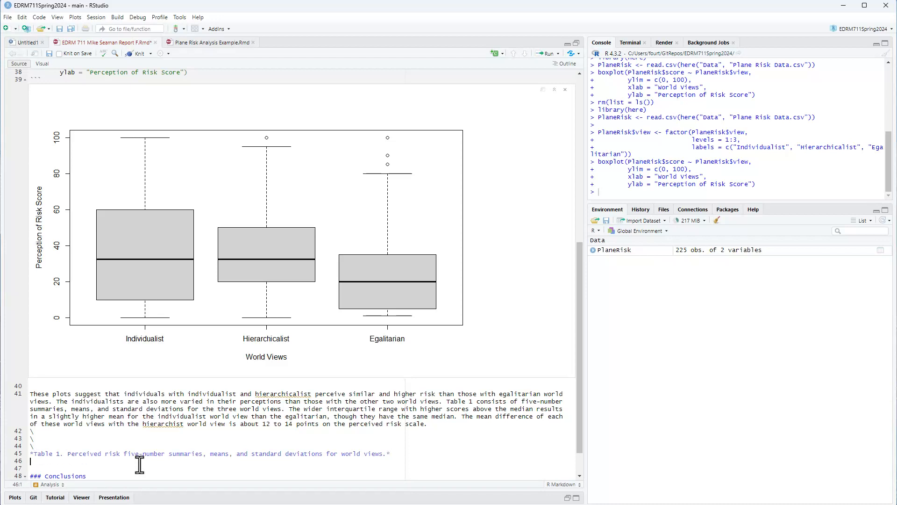
pyautogui.press('Return')
# - Copy the whole summary_stats chunk from Plane Risk Analysis Example.Rmd and paste it below the Table 1 caption in the report
pyautogui.click(231, 45)
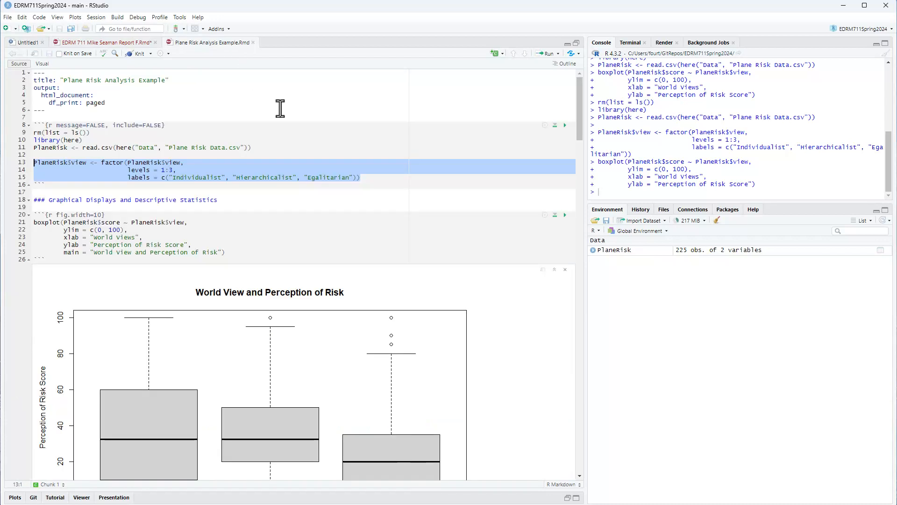
pyautogui.scroll(-10, 415, 254)
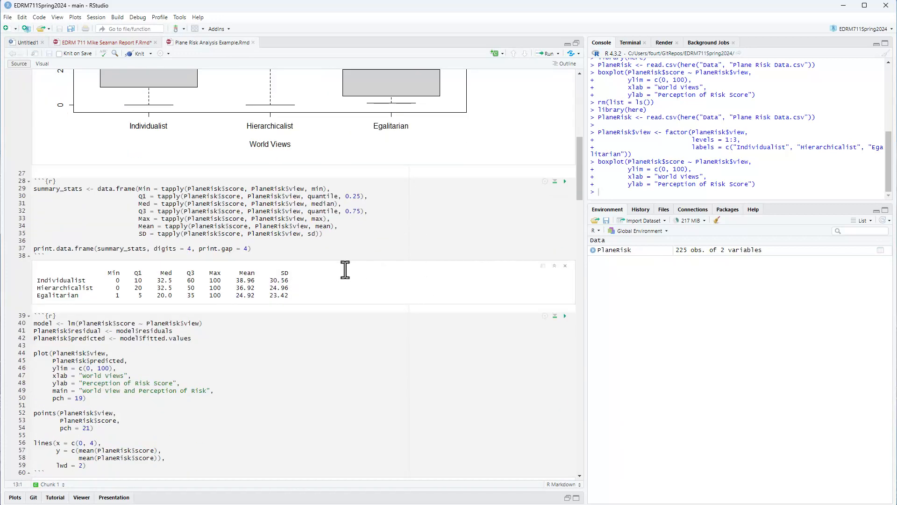
pyautogui.moveTo(251, 248); pyautogui.dragTo(31, 188)
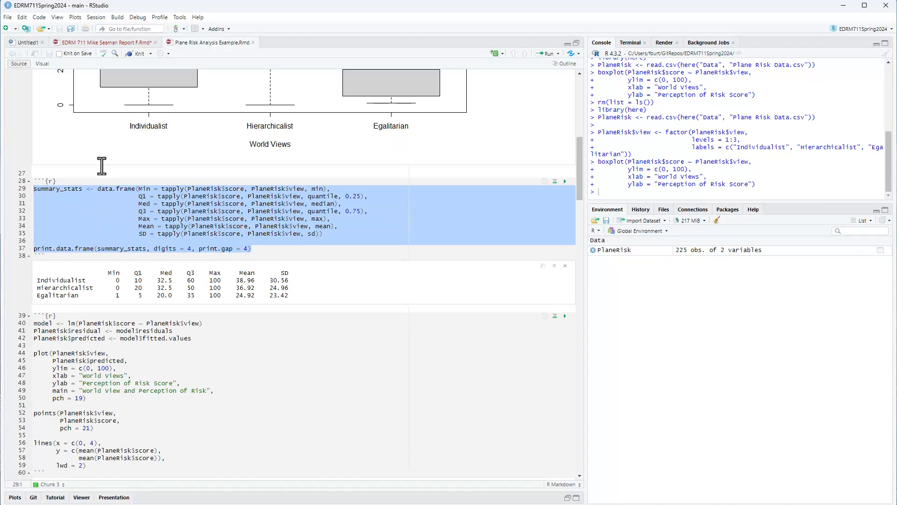
pyautogui.click(43, 172)
pyautogui.moveTo(36, 170); pyautogui.dragTo(75, 265)
pyautogui.hotkey('ctrl', 'c')
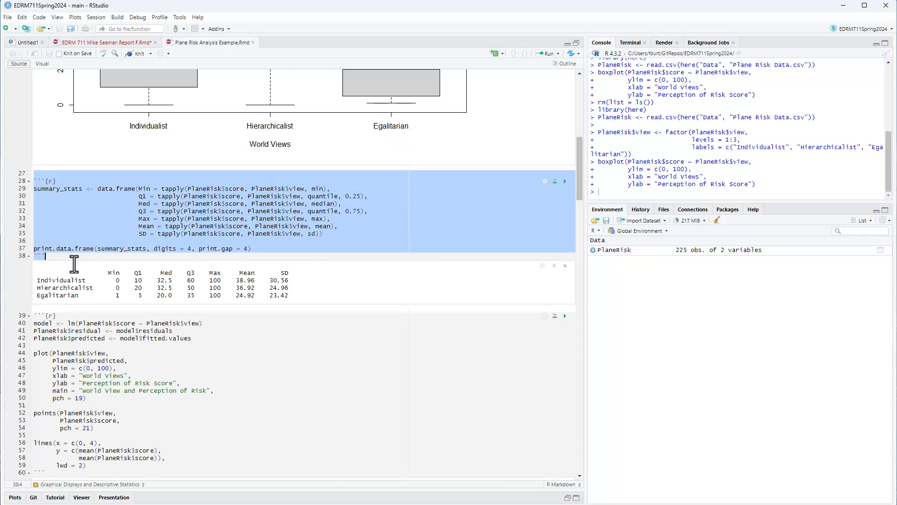
pyautogui.click(108, 41)
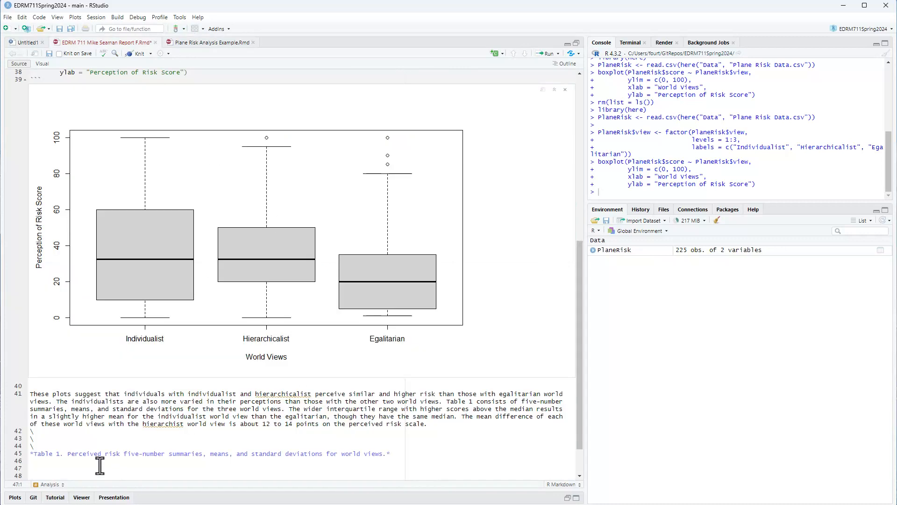
pyautogui.hotkey('ctrl', 'v')
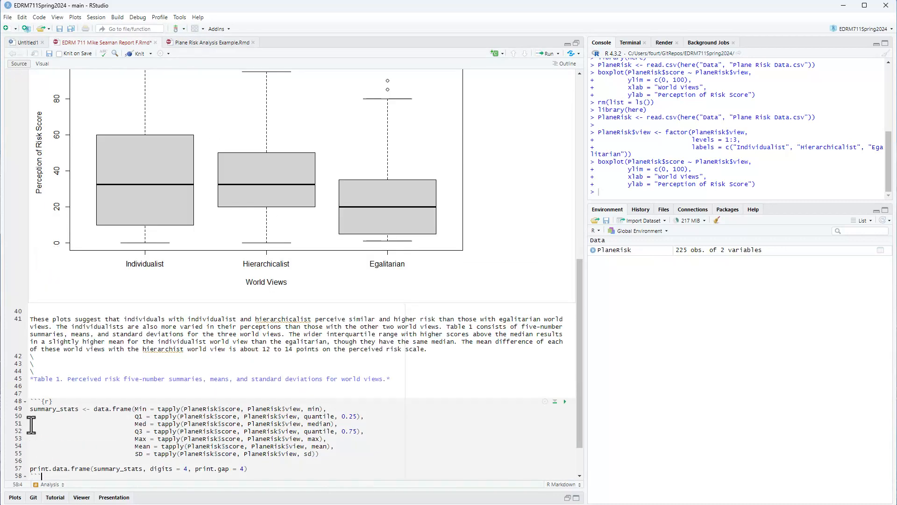
# - Remove the blank lines between the Table 1 caption and the summary_stats chunk
pyautogui.press('Delete')
pyautogui.press('Delete')
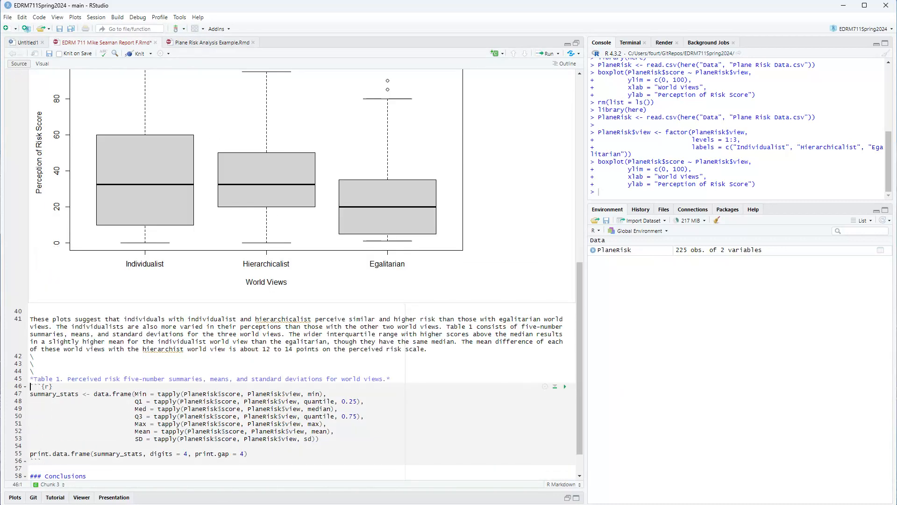
# - Set the summary_stats chunk to show output only and run it
pyautogui.scroll(-2, 271, 457)
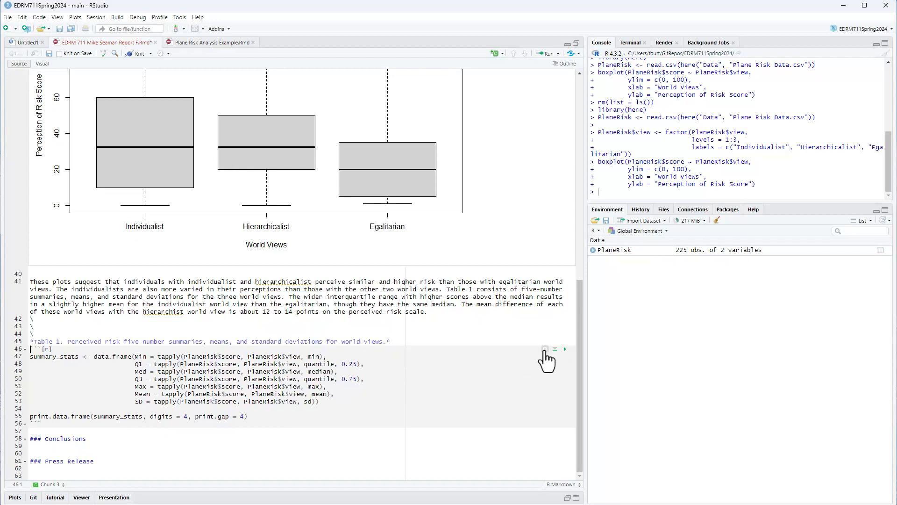
pyautogui.click(545, 348)
pyautogui.click(622, 374)
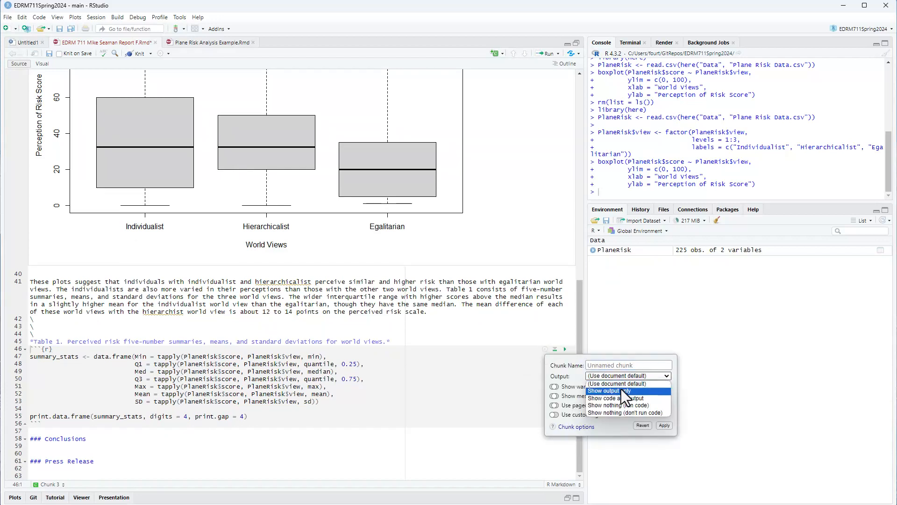
pyautogui.click(621, 389)
pyautogui.click(663, 424)
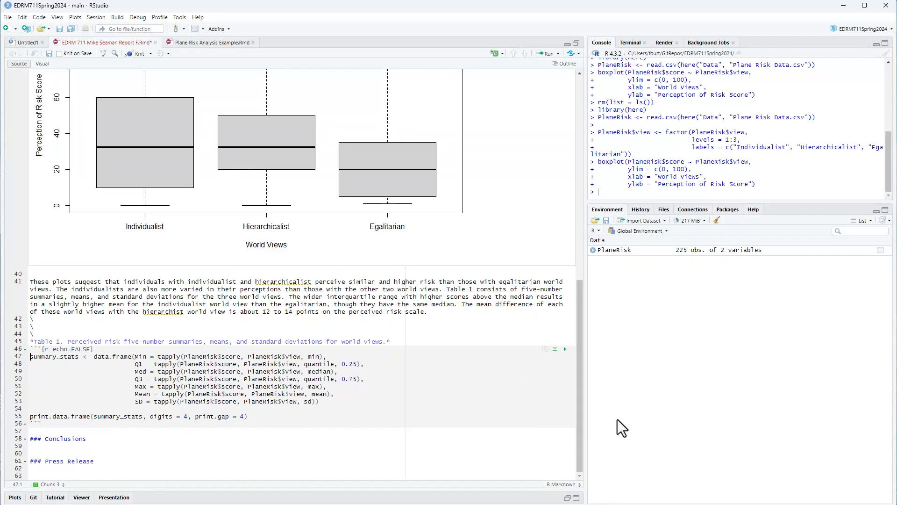
pyautogui.click(565, 349)
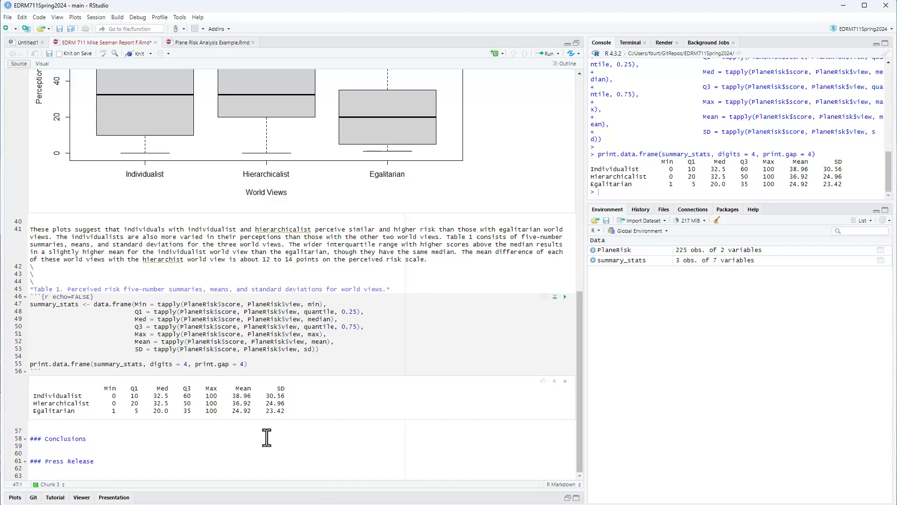
# - Replace "egalitarian" with "hierarchicalist" in the analysis paragraph's sentence about the individualist world view's slightly higher mean
pyautogui.doubleClick(250, 397)
pyautogui.click(285, 252)
pyautogui.moveTo(288, 252); pyautogui.dragTo(316, 253)
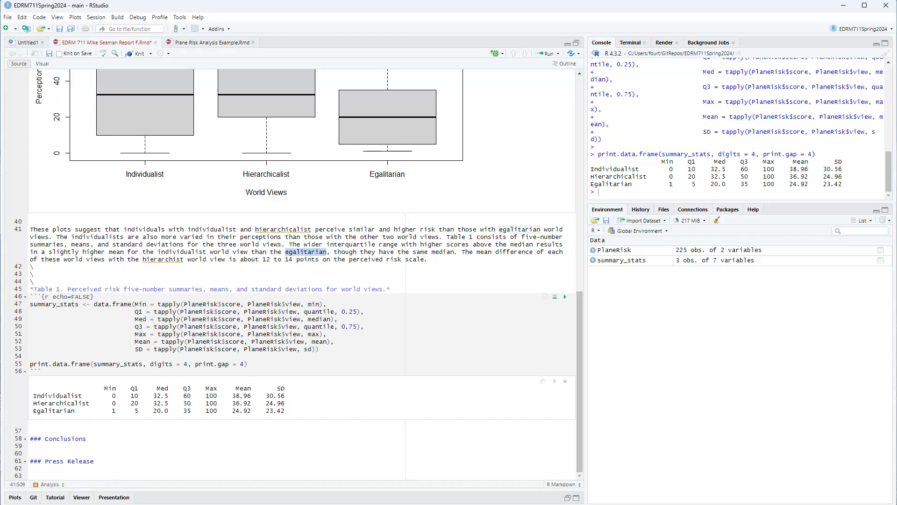
pyautogui.write('hierarchic')
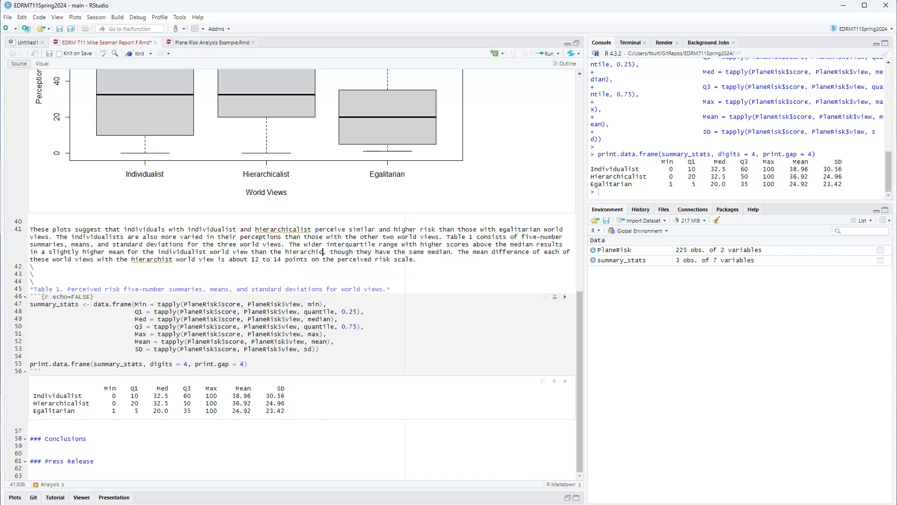
pyautogui.write('alist')
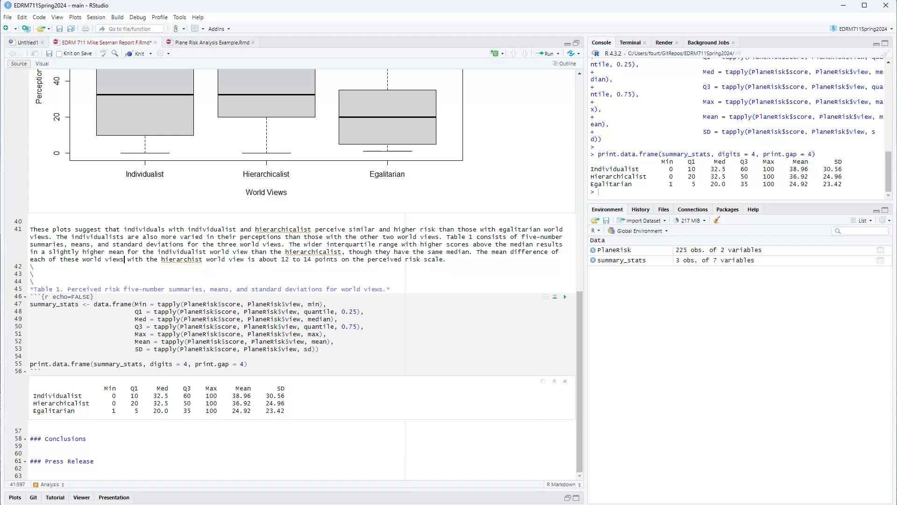
# - Replace "hierarchist" with "egalitarian" in the mean difference sentence that ends the analysis paragraph
pyautogui.hotkey('ctrl', 'shift', 'Right')
pyautogui.write('egalitr')
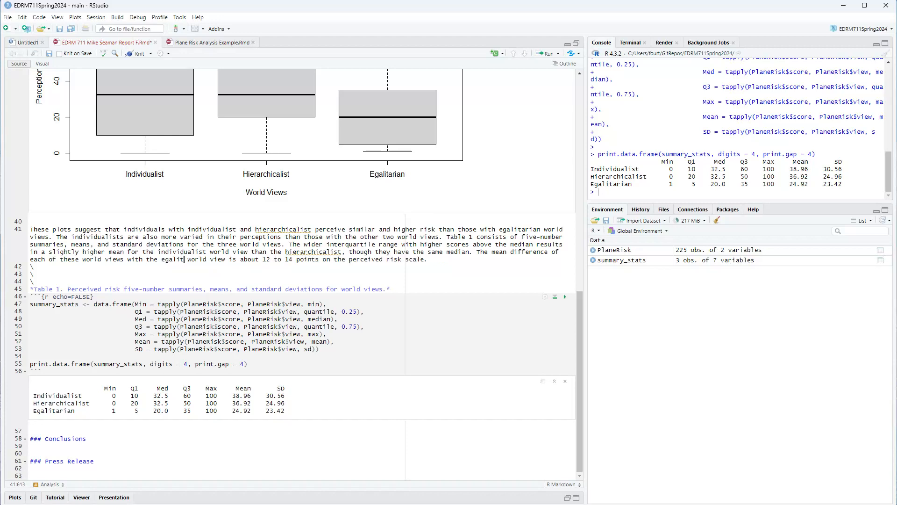
pyautogui.press('BackSpace')
pyautogui.write('arian')
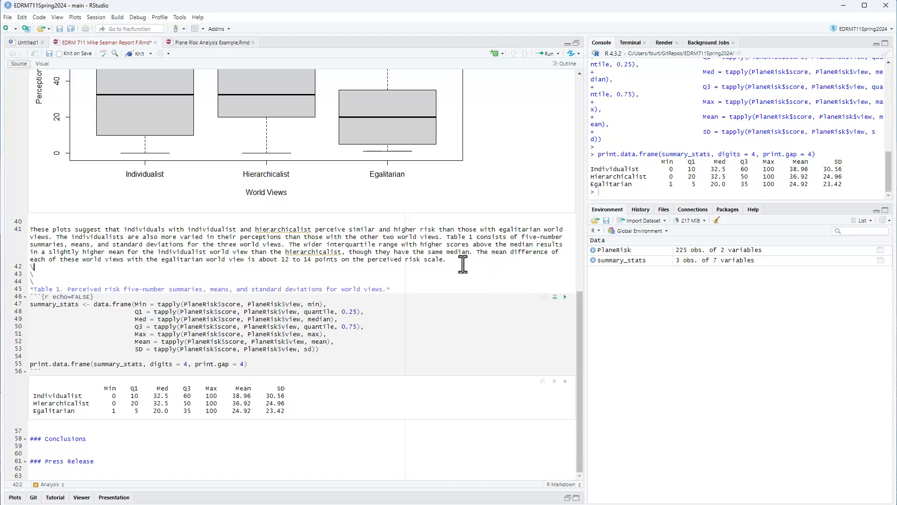
# - Check the analysis paragraph against the individualist and egalitarian means and medians in the summary table and the boxplots above it
pyautogui.moveTo(411, 267); pyautogui.dragTo(447, 261)
pyautogui.click(80, 264)
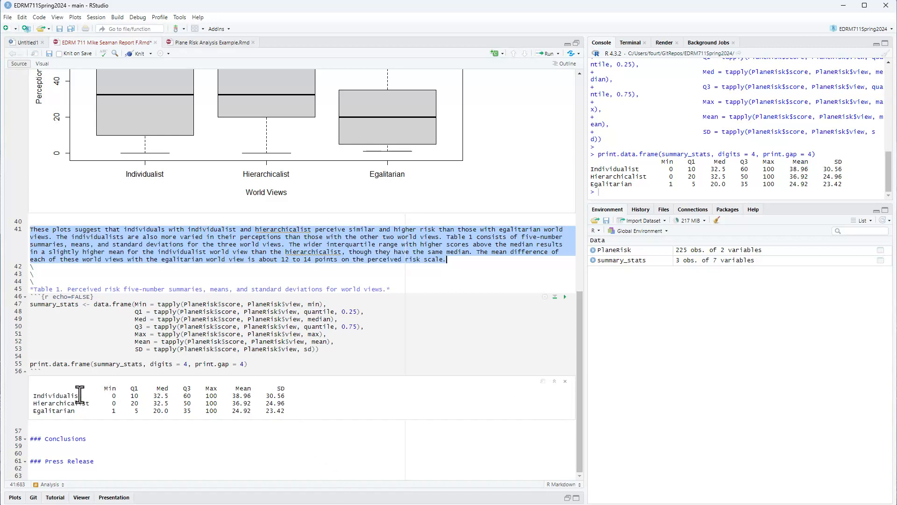
pyautogui.moveTo(83, 396); pyautogui.dragTo(31, 395)
pyautogui.moveTo(251, 397); pyautogui.dragTo(232, 398)
pyautogui.moveTo(172, 396); pyautogui.dragTo(147, 399)
pyautogui.scroll(5, 196, 268)
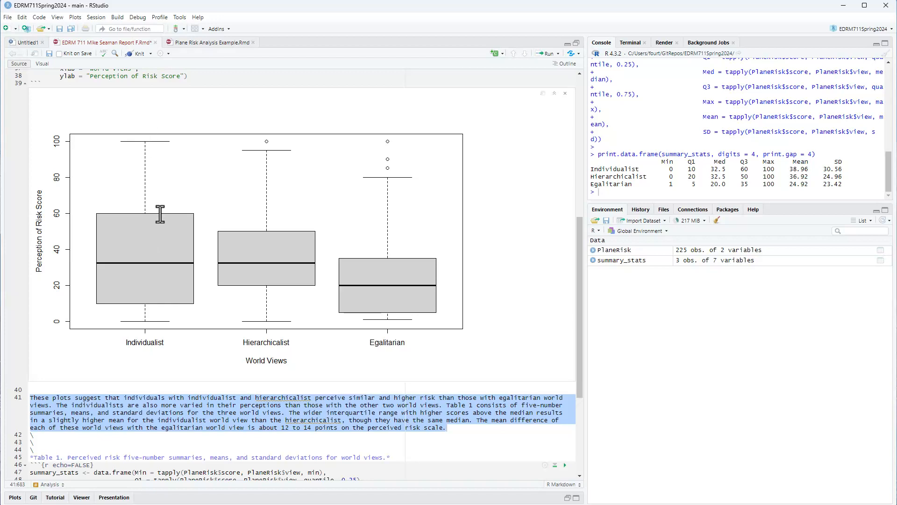
pyautogui.scroll(-5, 278, 341)
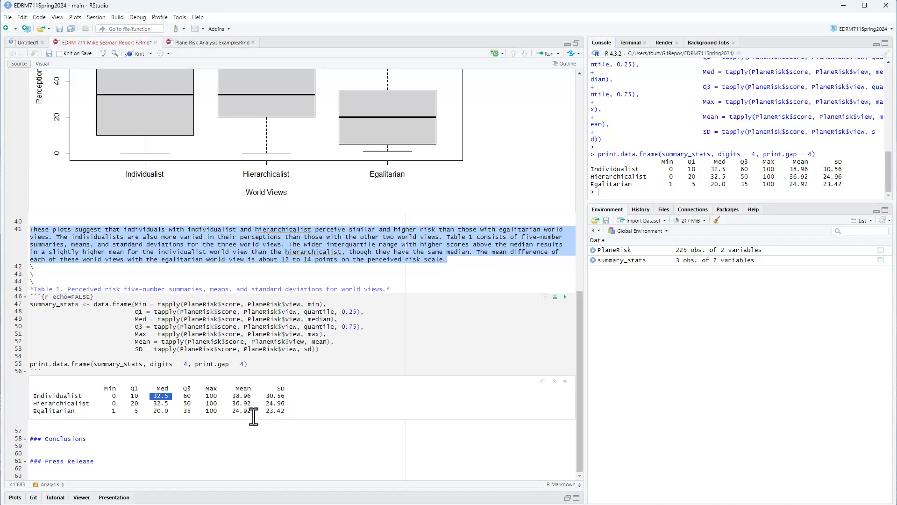
pyautogui.moveTo(256, 411); pyautogui.dragTo(232, 410)
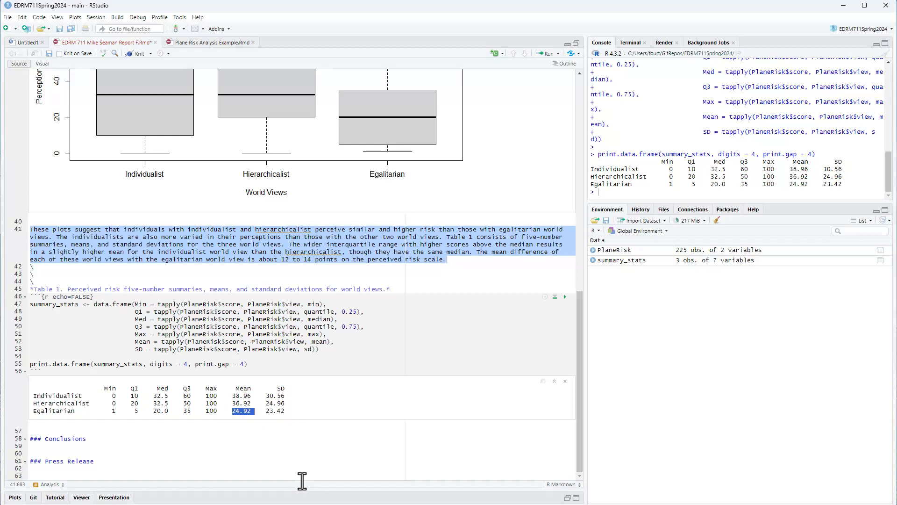
pyautogui.scroll(5, 301, 480)
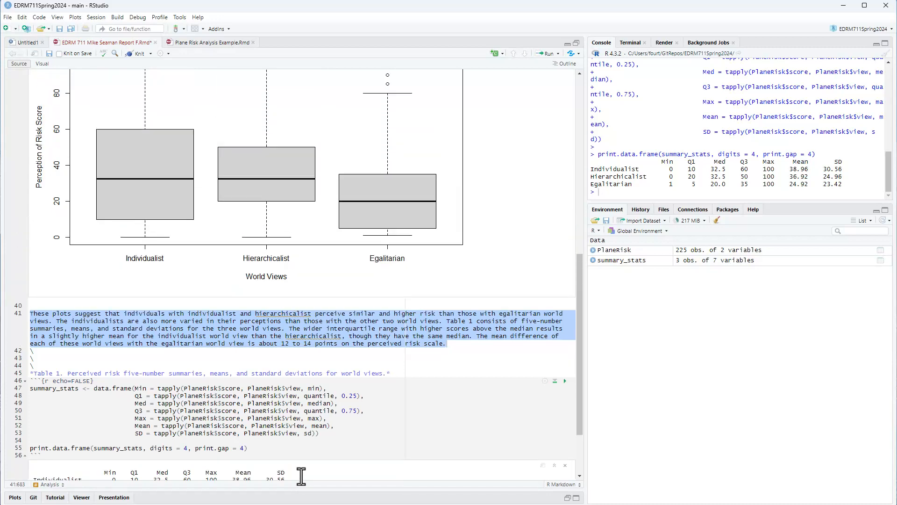
pyautogui.scroll(-2, 300, 470)
pyautogui.scroll(-3, 299, 469)
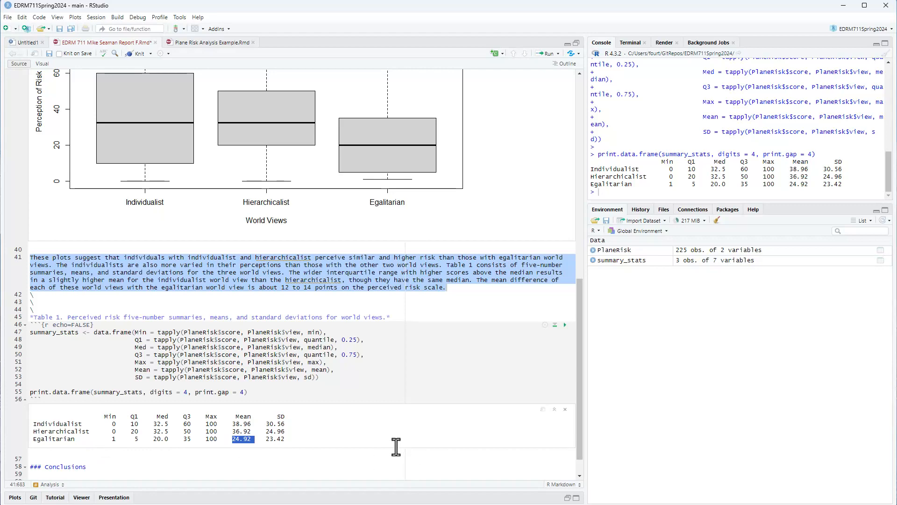
pyautogui.scroll(5, 308, 444)
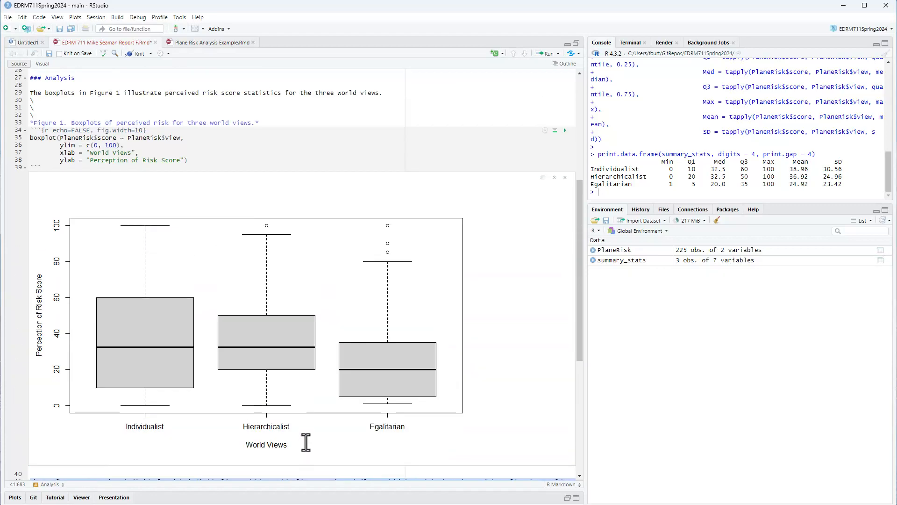
pyautogui.scroll(-3, 276, 360)
pyautogui.scroll(-2, 276, 360)
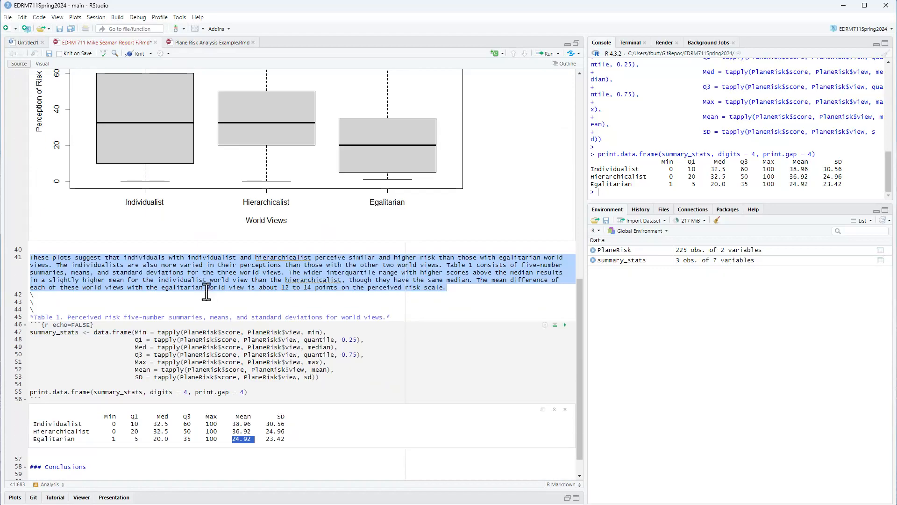
# - Compare the sentences on individualist variability and the mean difference with the boxplot spreads and the table's standard deviations
pyautogui.click(200, 296)
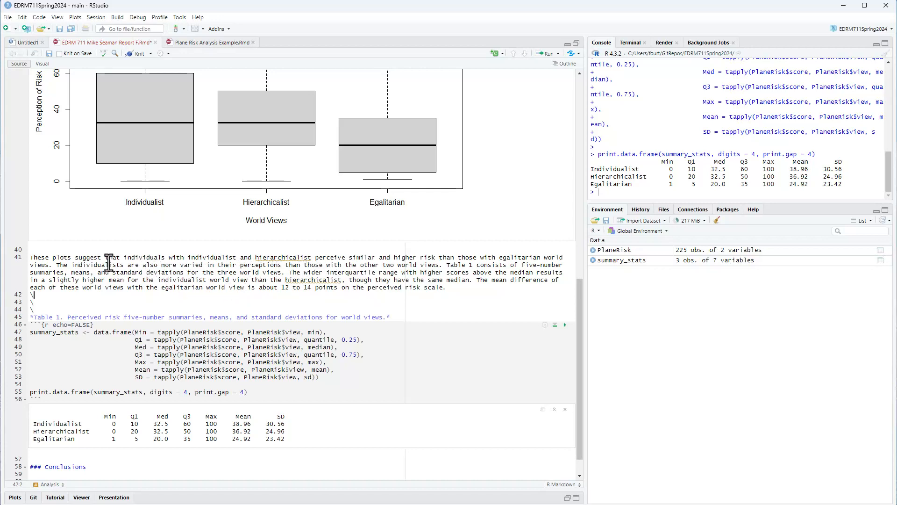
pyautogui.moveTo(56, 264); pyautogui.dragTo(440, 269)
pyautogui.scroll(5, 296, 279)
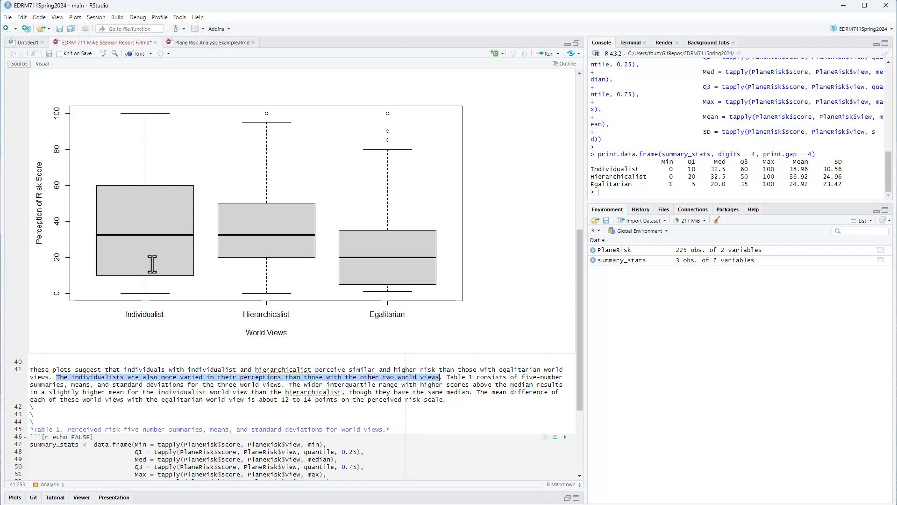
pyautogui.scroll(-5, 206, 226)
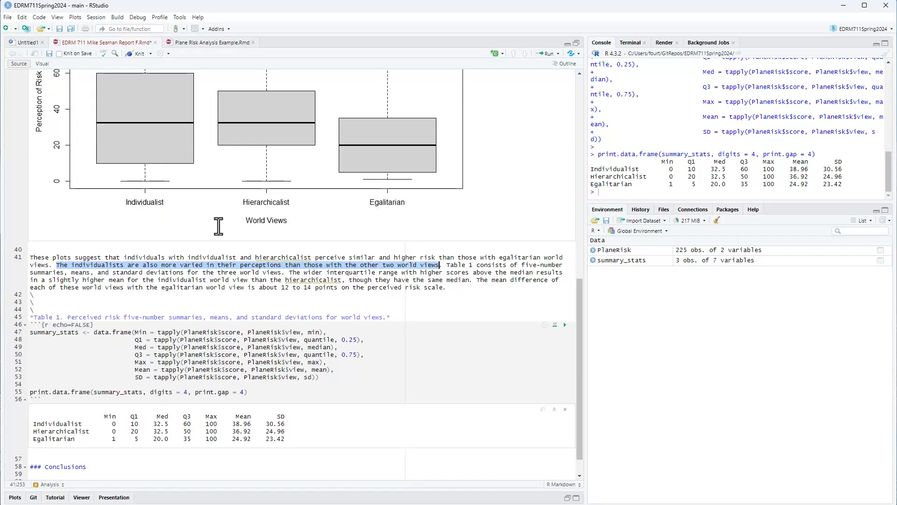
pyautogui.moveTo(286, 396); pyautogui.dragTo(262, 397)
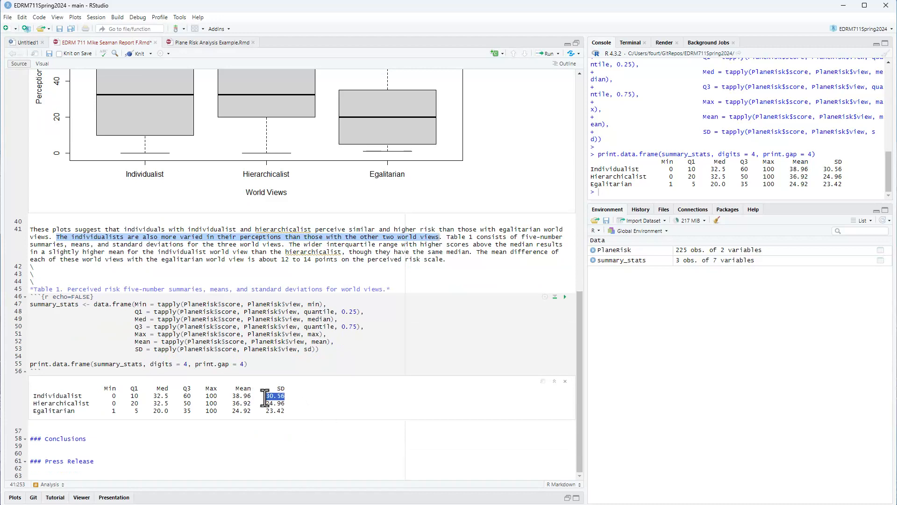
pyautogui.click(293, 410)
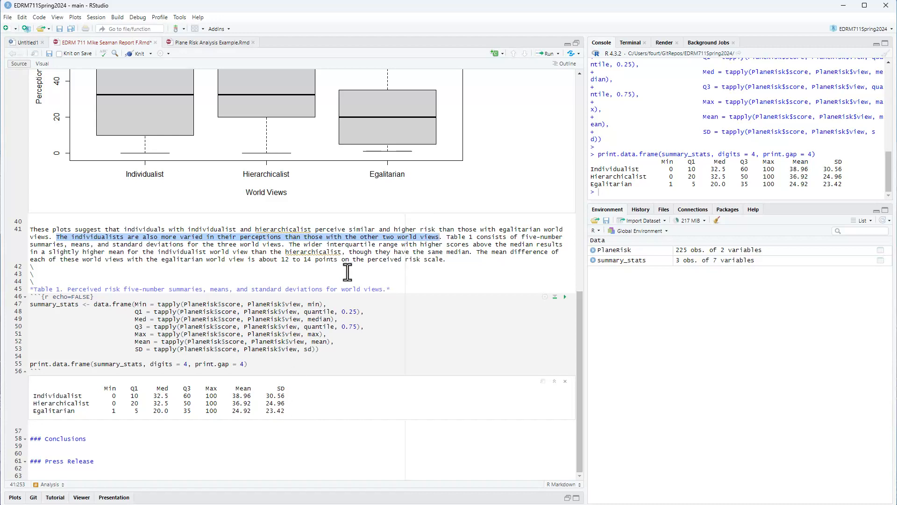
pyautogui.click(319, 266)
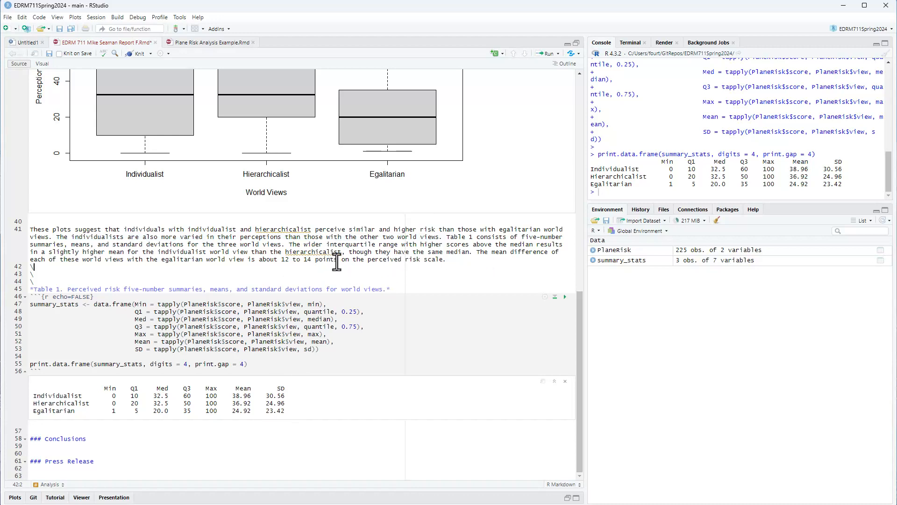
pyautogui.moveTo(338, 260); pyautogui.dragTo(278, 261)
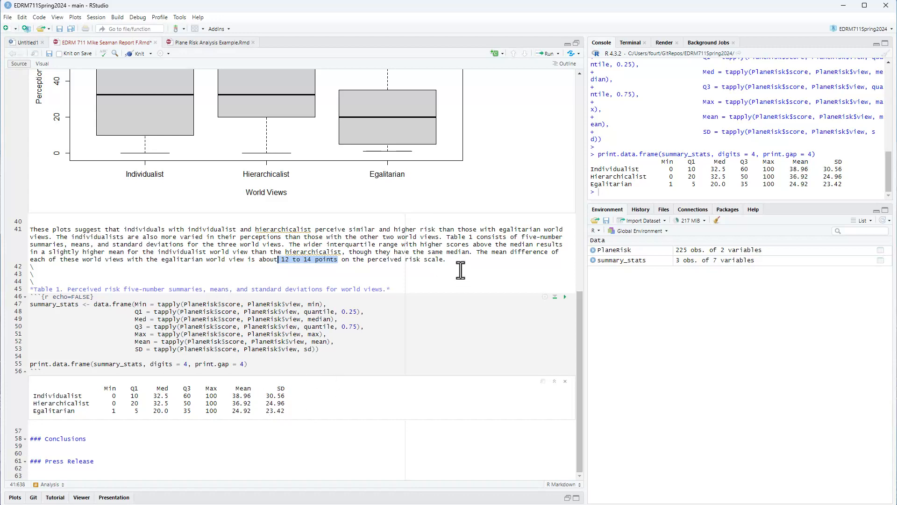
pyautogui.moveTo(458, 267); pyautogui.dragTo(24, 231)
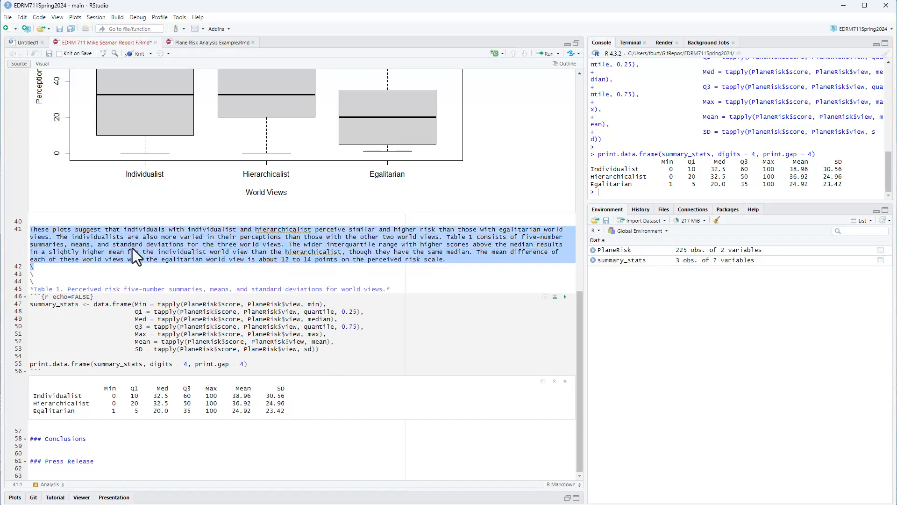
# - Add a paragraph above Conclusions on heavier tails in the Figure 2 normal Q-Q plot and how the sample size of 225 reduces this concern
pyautogui.click(40, 429)
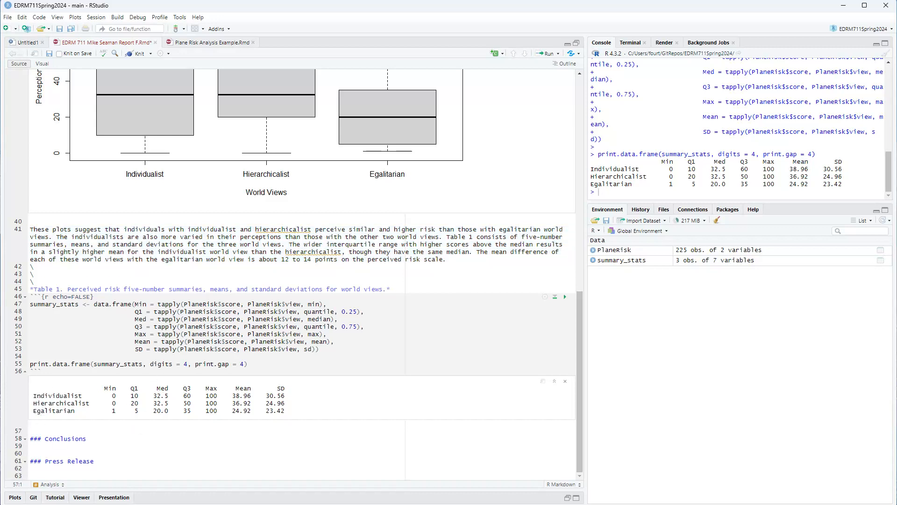
pyautogui.press('Return')
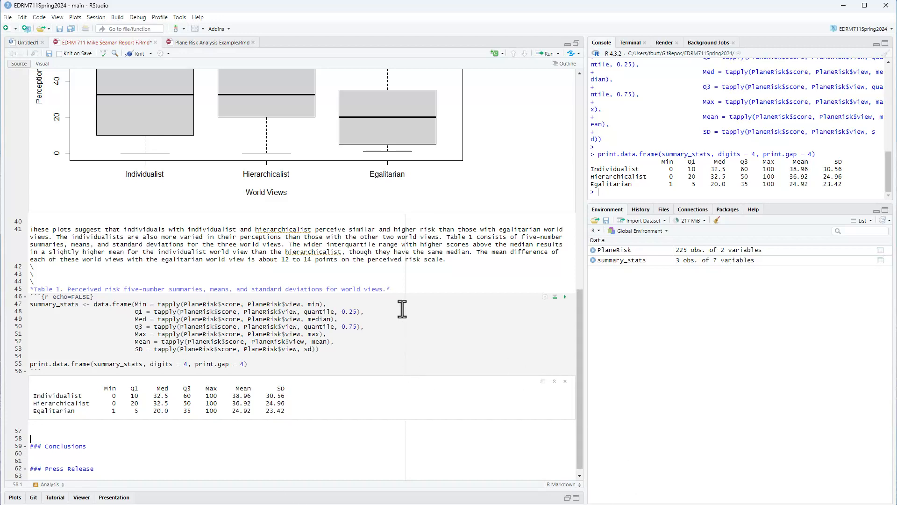
pyautogui.scroll(-1, 389, 331)
pyautogui.scroll(3, 378, 341)
pyautogui.scroll(-3, 378, 341)
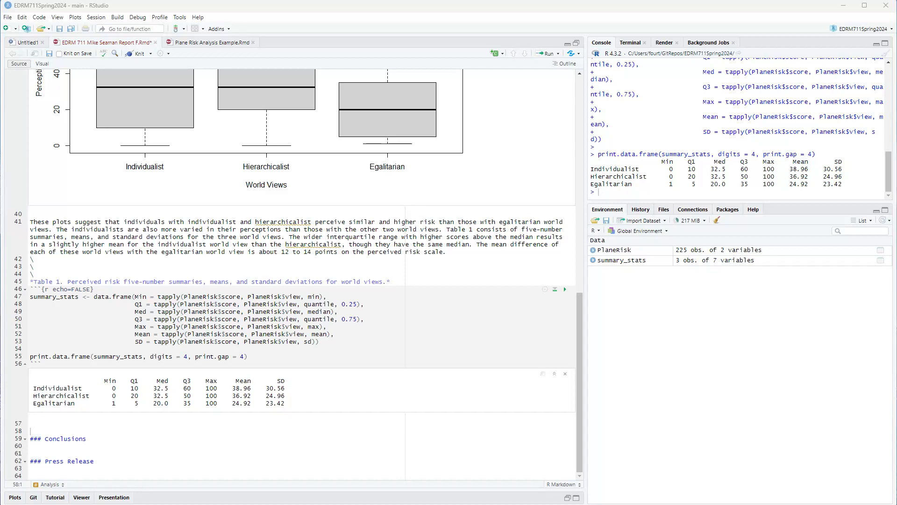
pyautogui.click(51, 424)
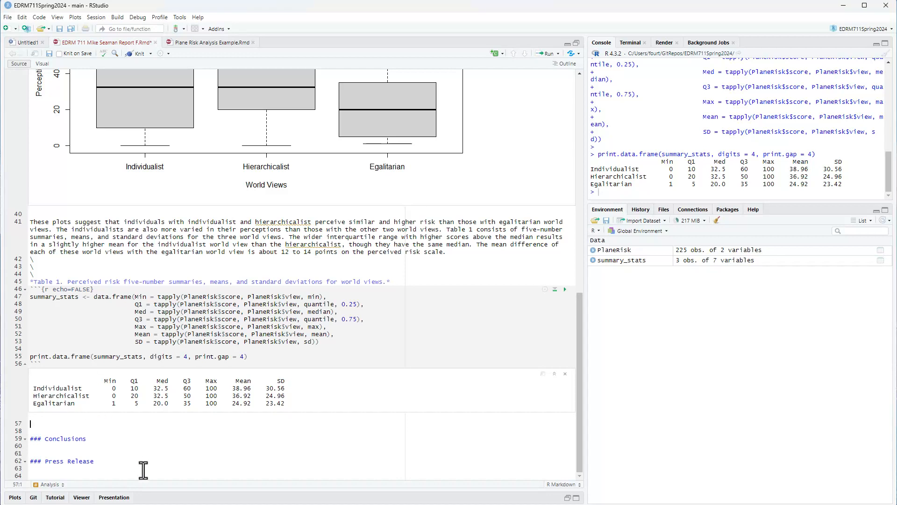
pyautogui.press('Return')
pyautogui.write('The normal Q-Q plot of Figure 2 suggests that there may be heavier tails in the residual distribution than we would expect in a normal distribution. The fact that the sample size is 225 reduces this concern because of the implications of the Central Limit Theorem regarding normal sampling distributions of the means.')
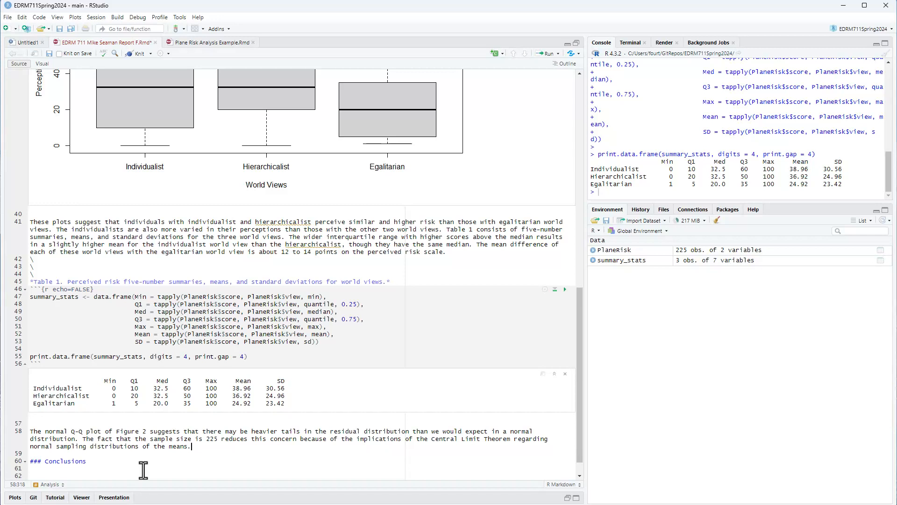
pyautogui.scroll(-1, 248, 450)
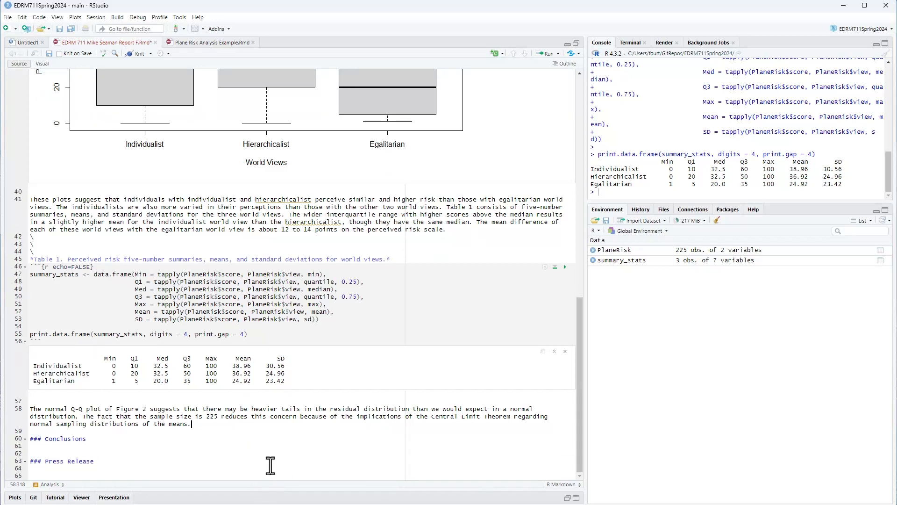
# - Find the line model <- lm(PlaneRisk$score ~ PlaneRisk$view) in the Plane Risk Analysis Example file and copy it
pyautogui.moveTo(108, 229); pyautogui.dragTo(28, 216)
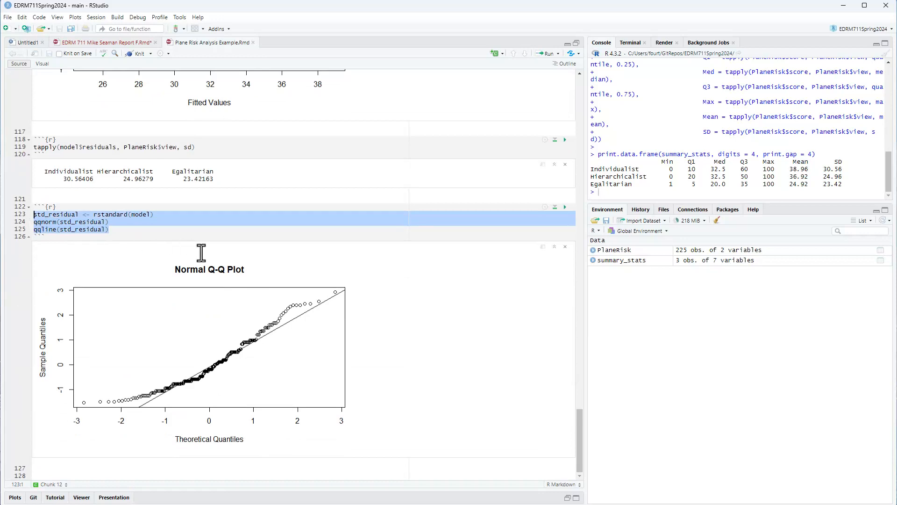
pyautogui.scroll(8, 237, 248)
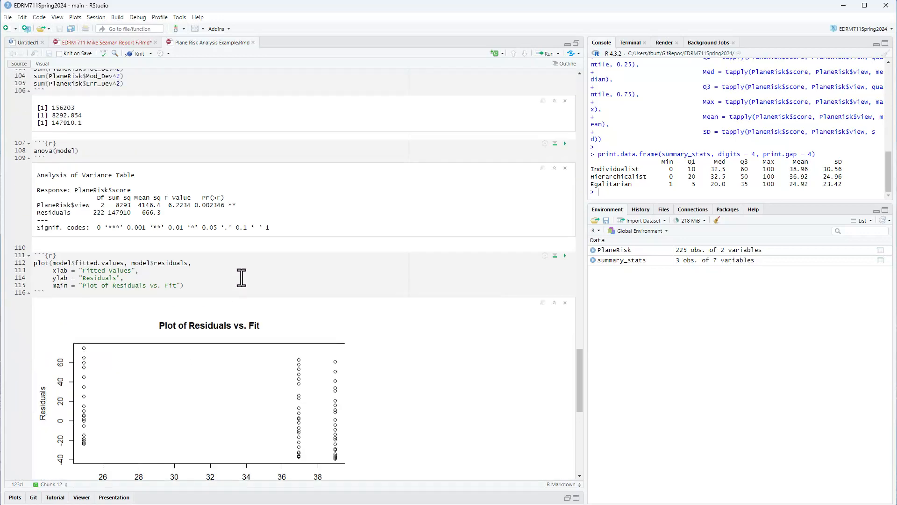
pyautogui.scroll(-3, 245, 276)
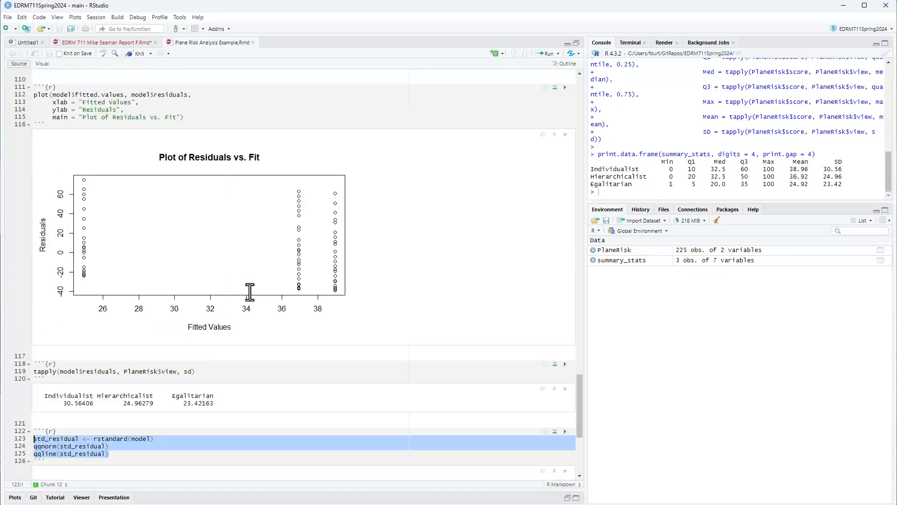
pyautogui.scroll(10, 242, 276)
pyautogui.scroll(3, 240, 273)
pyautogui.scroll(-10, 239, 267)
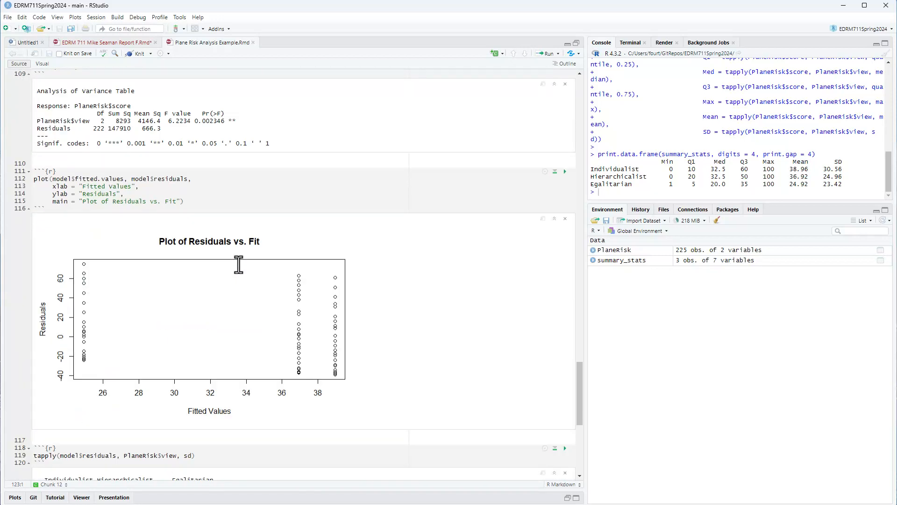
pyautogui.scroll(6, 237, 261)
pyautogui.scroll(3, 222, 274)
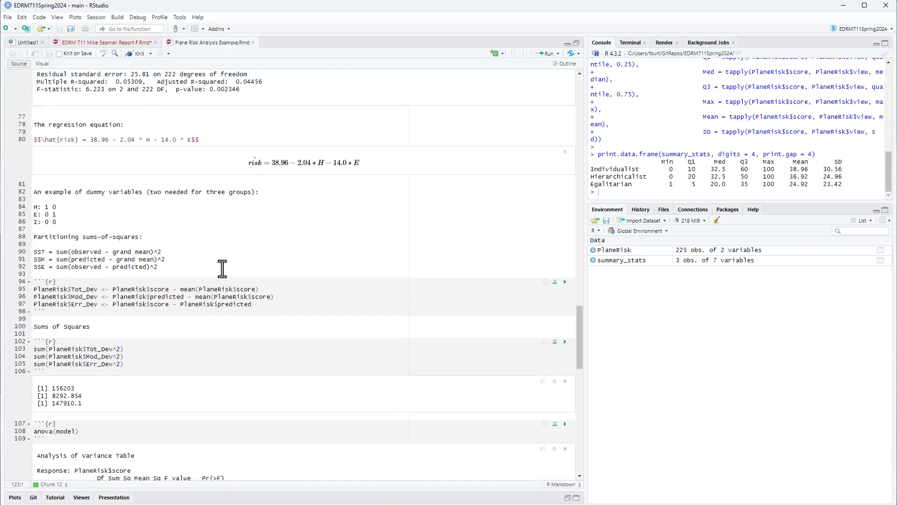
pyautogui.scroll(8, 238, 280)
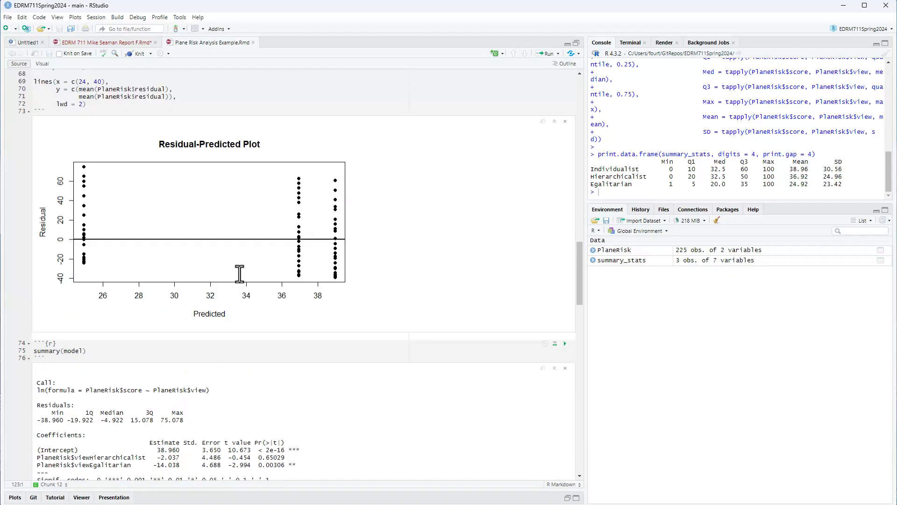
pyautogui.scroll(6, 126, 318)
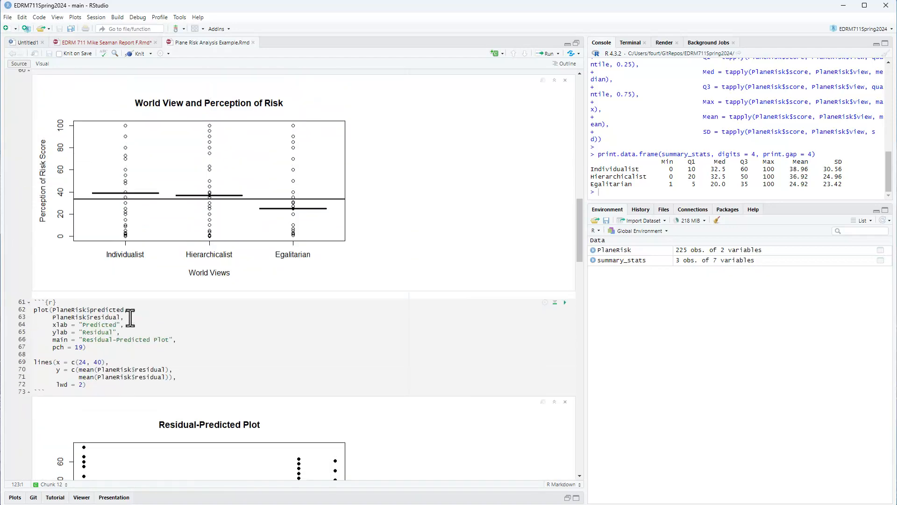
pyautogui.scroll(6, 130, 318)
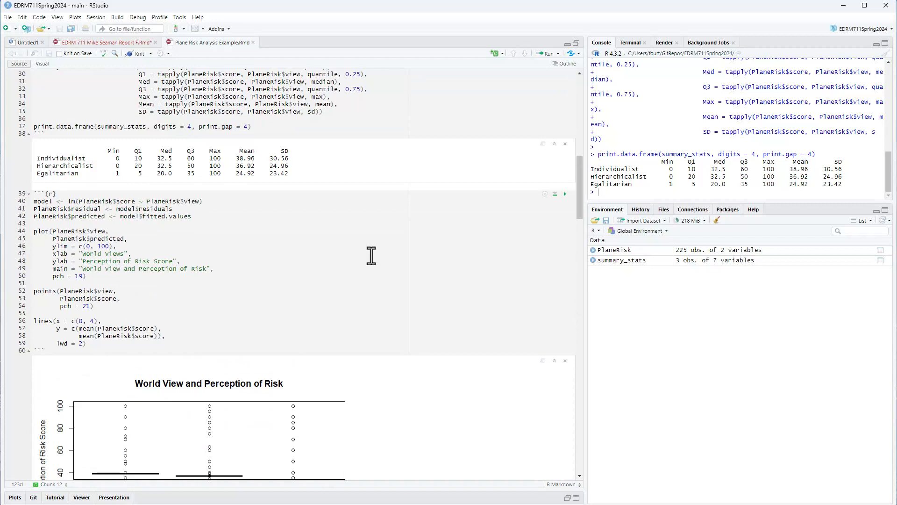
pyautogui.moveTo(203, 201); pyautogui.dragTo(27, 200)
pyautogui.hotkey('ctrl', 'c')
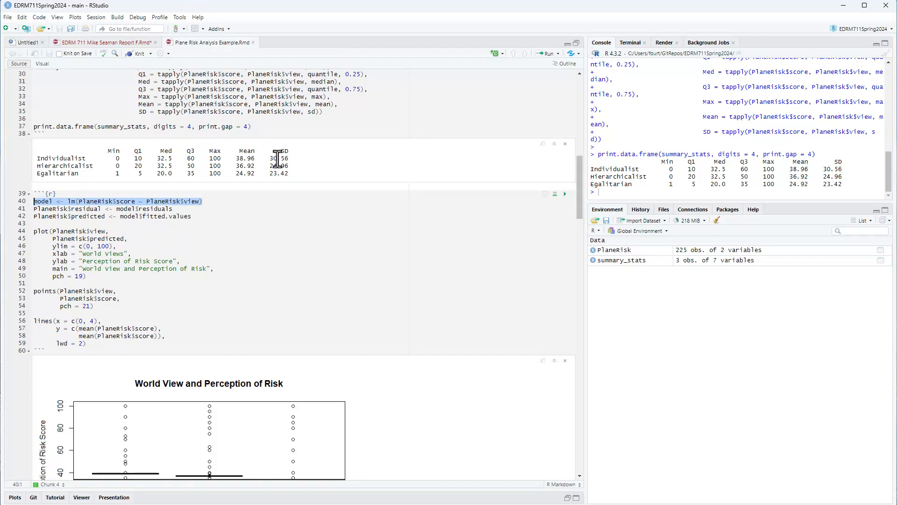
# - Insert an R chunk below the Q-Q plot paragraph in the report and paste the copied model line into it
pyautogui.scroll(-5, 275, 154)
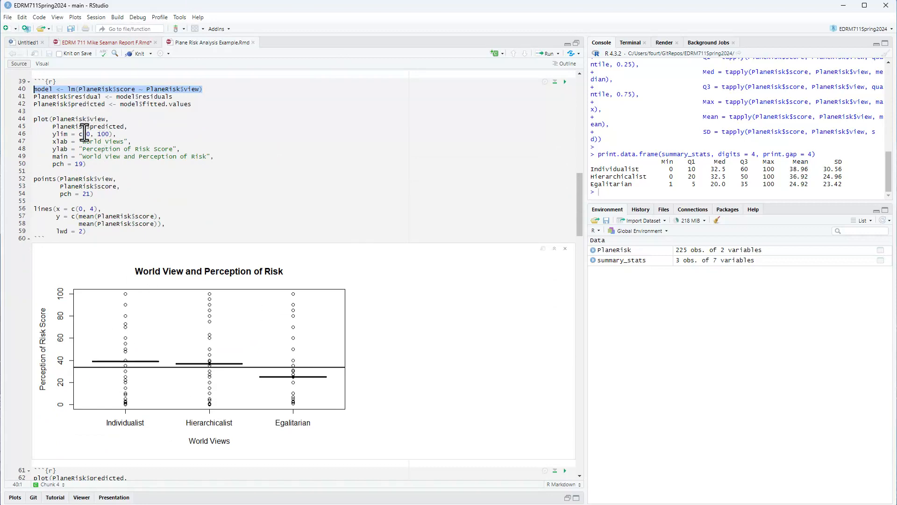
pyautogui.scroll(-8, 82, 246)
pyautogui.scroll(-7, 102, 275)
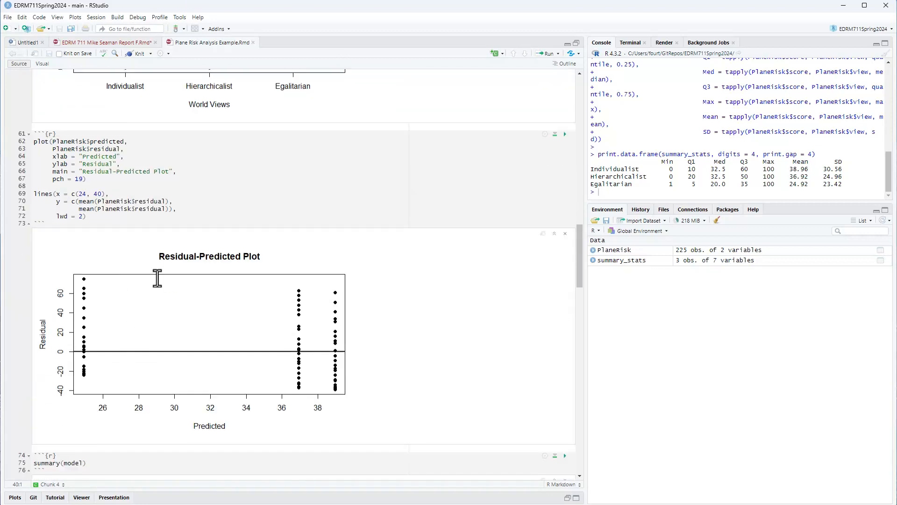
pyautogui.scroll(13, 157, 276)
pyautogui.click(106, 42)
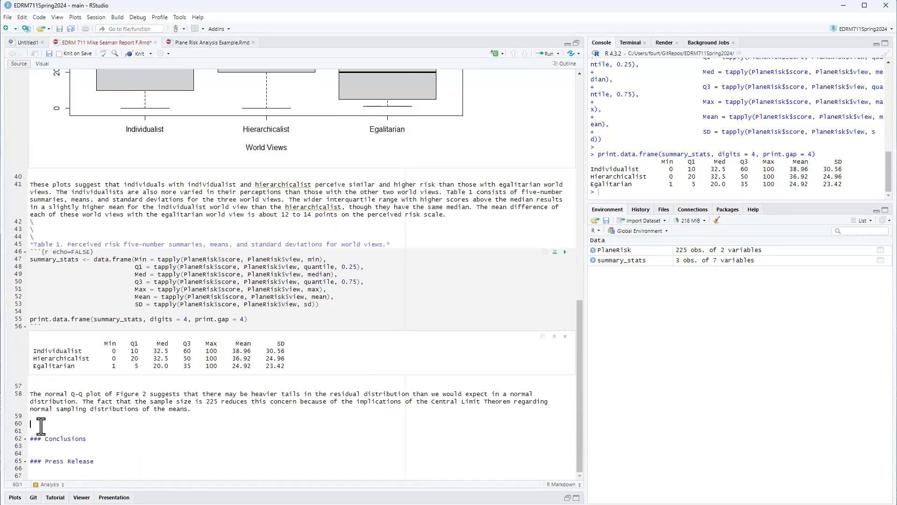
pyautogui.click(496, 54)
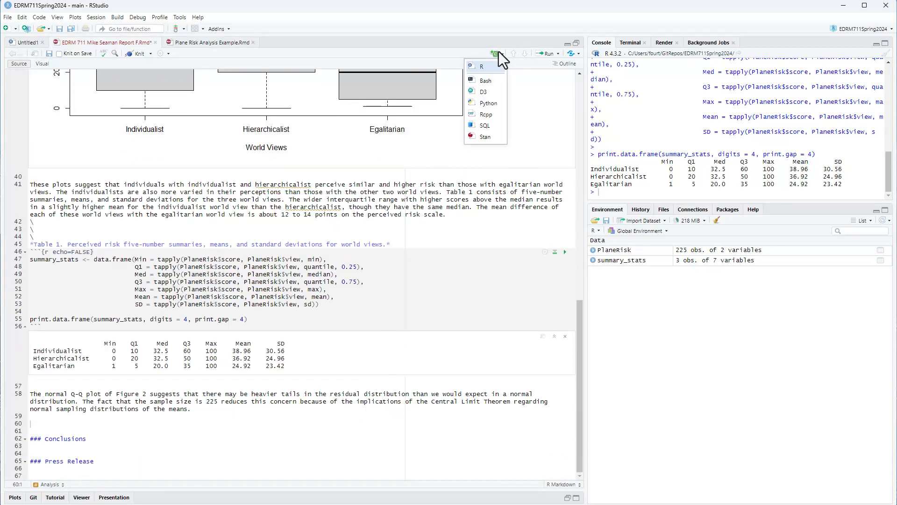
pyautogui.click(488, 66)
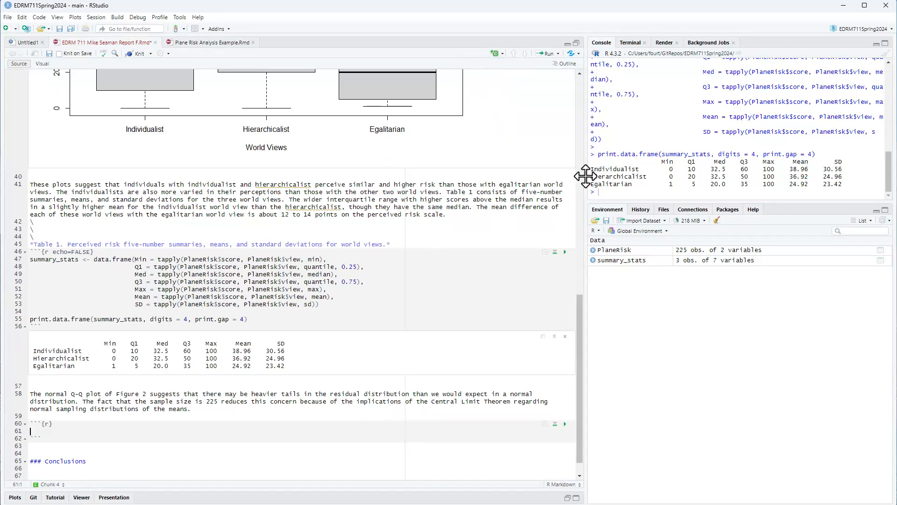
pyautogui.hotkey('ctrl', 'v')
pyautogui.press('Return')
pyautogui.press('Return')
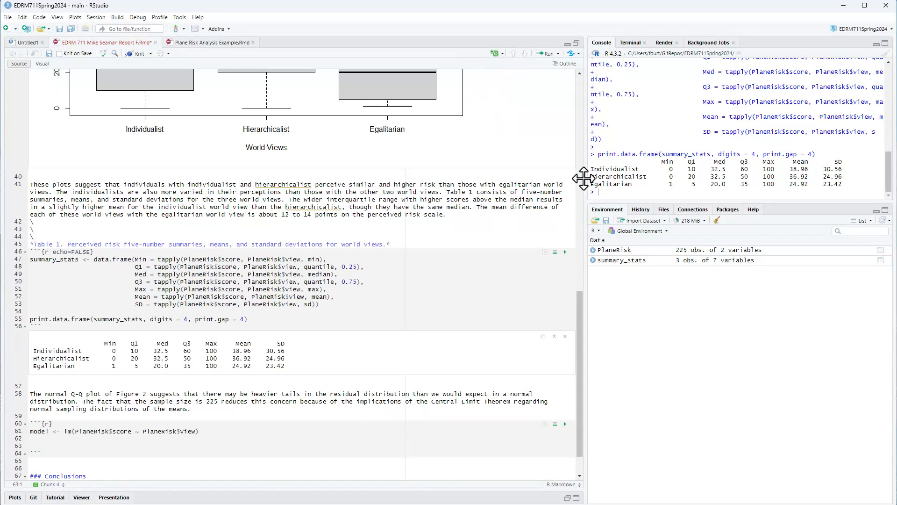
# - Copy the std_residual, qqnorm and qqline lines from the example file to below the report's model line and remove the extra blank line
pyautogui.click(228, 42)
pyautogui.scroll(-20, 159, 436)
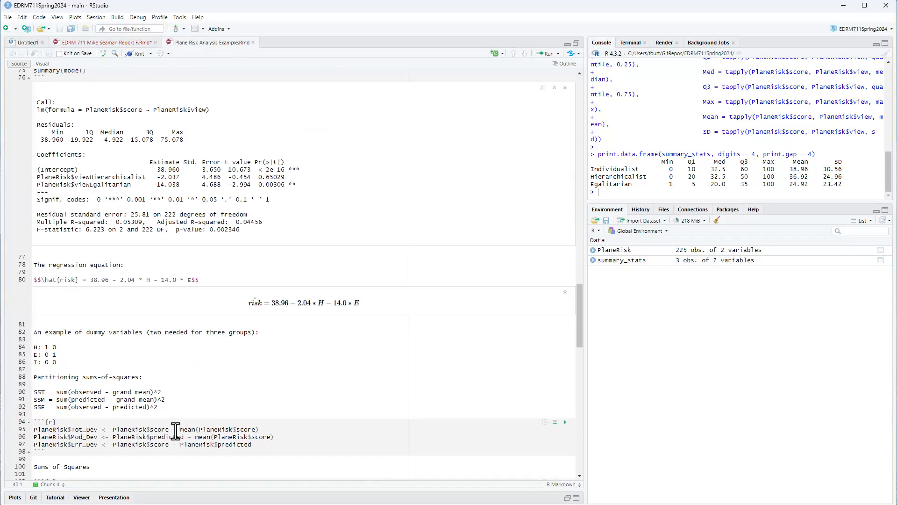
pyautogui.scroll(-10, 175, 423)
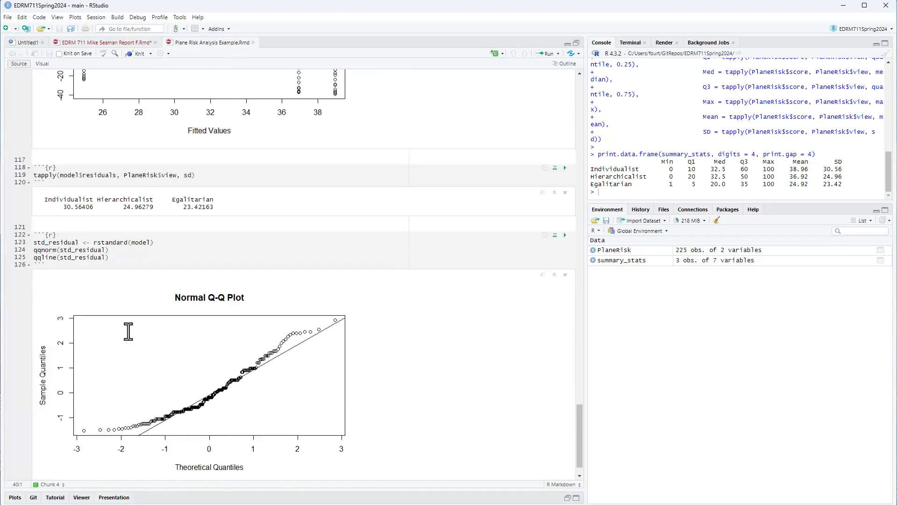
pyautogui.moveTo(126, 258); pyautogui.dragTo(32, 246)
pyautogui.hotkey('ctrl', 'c')
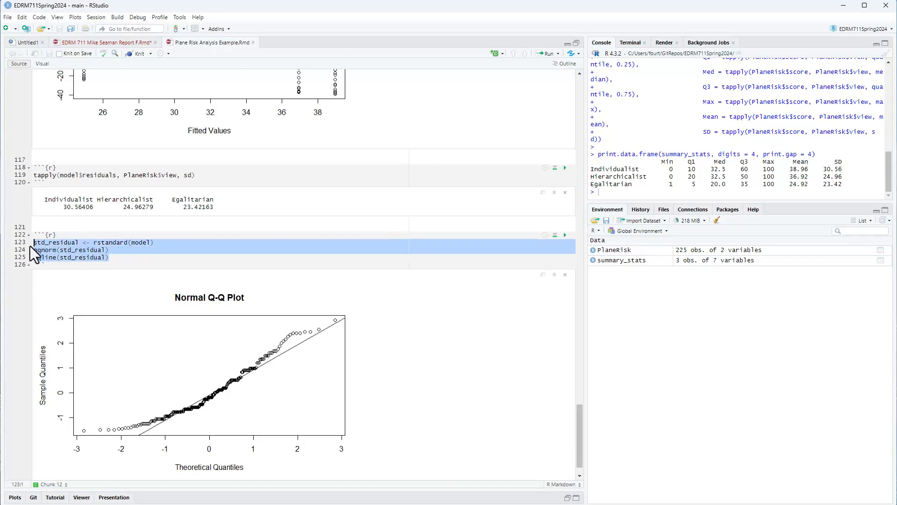
pyautogui.click(119, 41)
pyautogui.hotkey('ctrl', 'v')
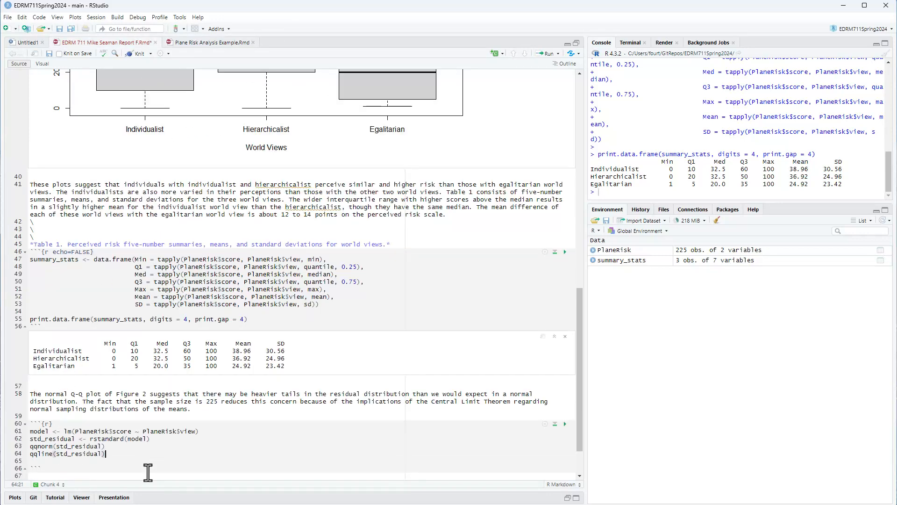
pyautogui.press('Delete')
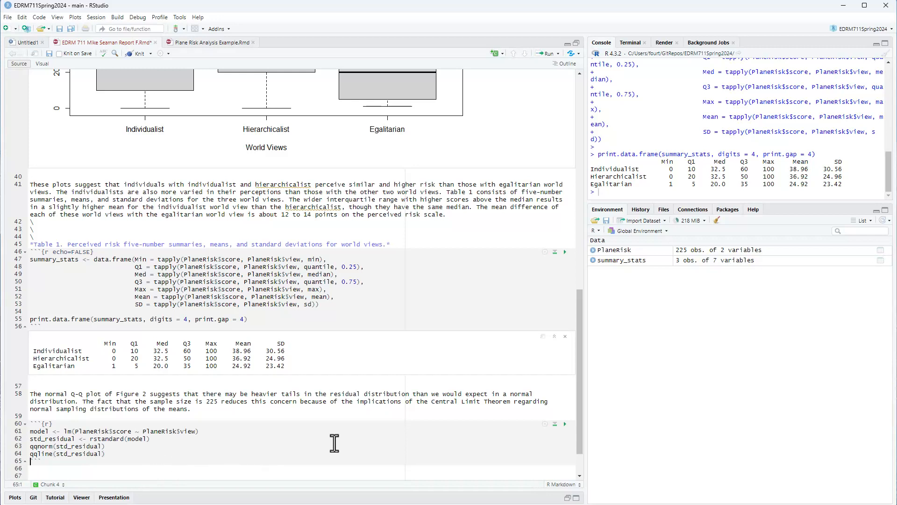
# - Add the italic caption "Figure 2. Normal Q-Q plot for residuals in the study." directly above the Q-Q plot chunk
pyautogui.click(223, 414)
pyautogui.press('Return')
pyautogui.press('Return')
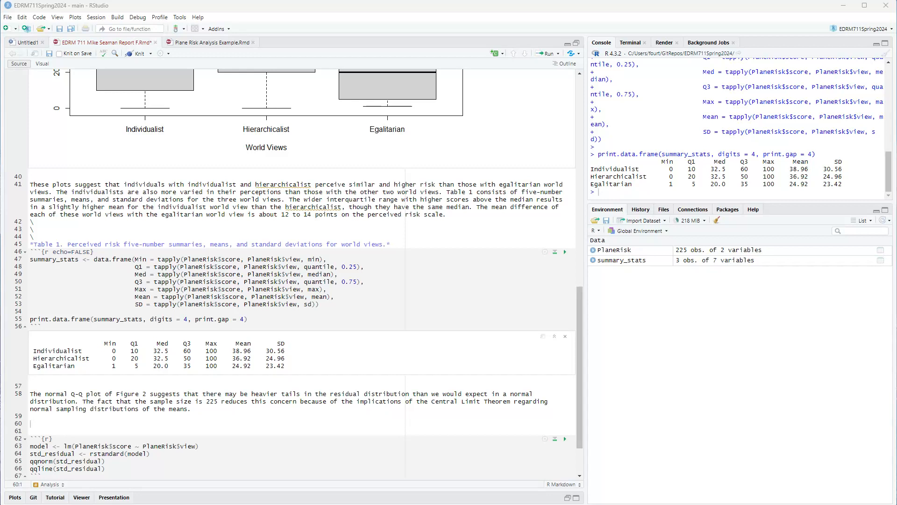
pyautogui.click(56, 425)
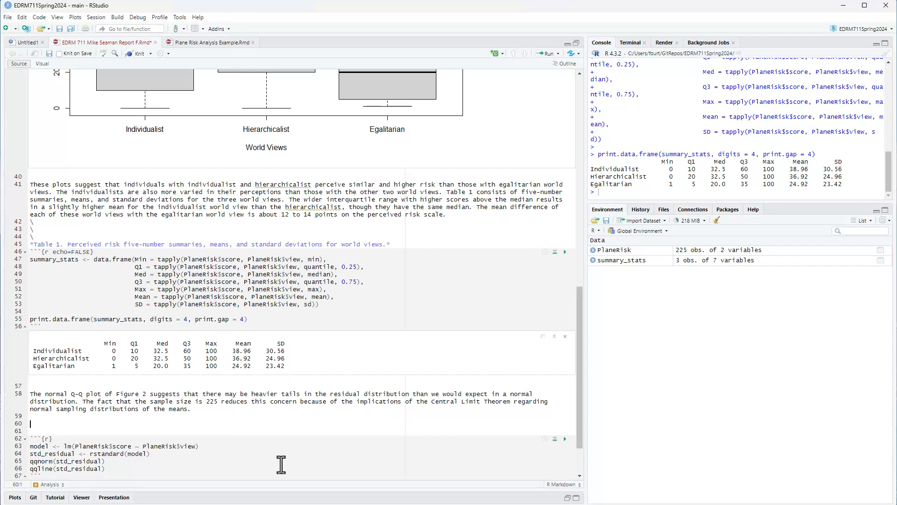
pyautogui.write('Figure 2. Normal Q-Q plot for residuals in the study.')
pyautogui.write('*')
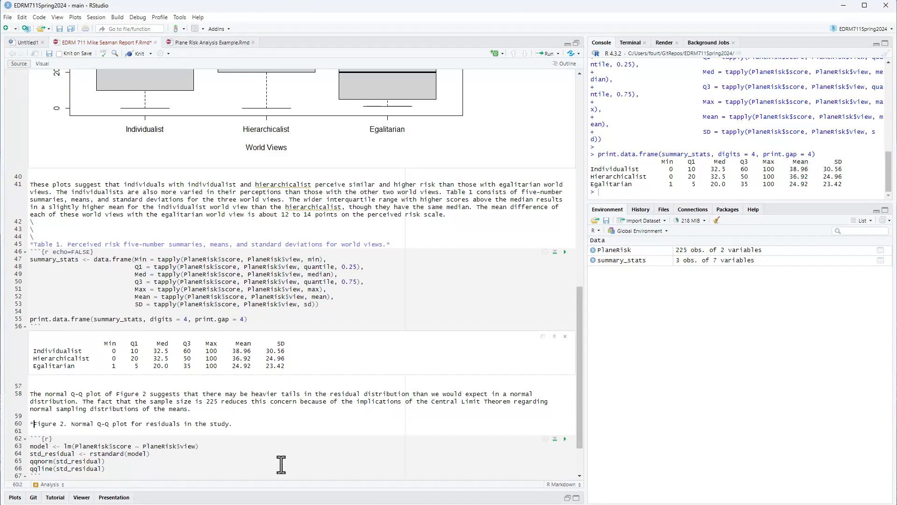
pyautogui.write('*')
pyautogui.press('Delete')
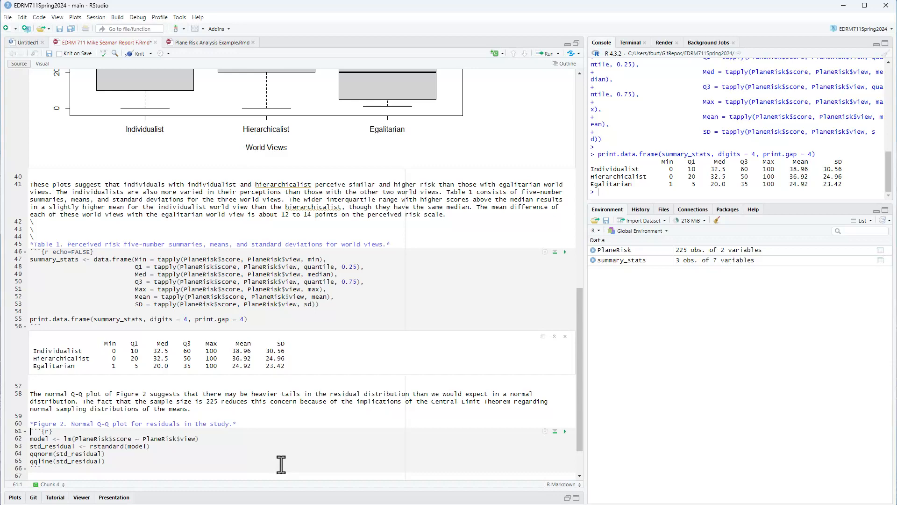
# - Run the Q-Q plot chunk and check its plot against the code and caption above it
pyautogui.scroll(-2, 248, 374)
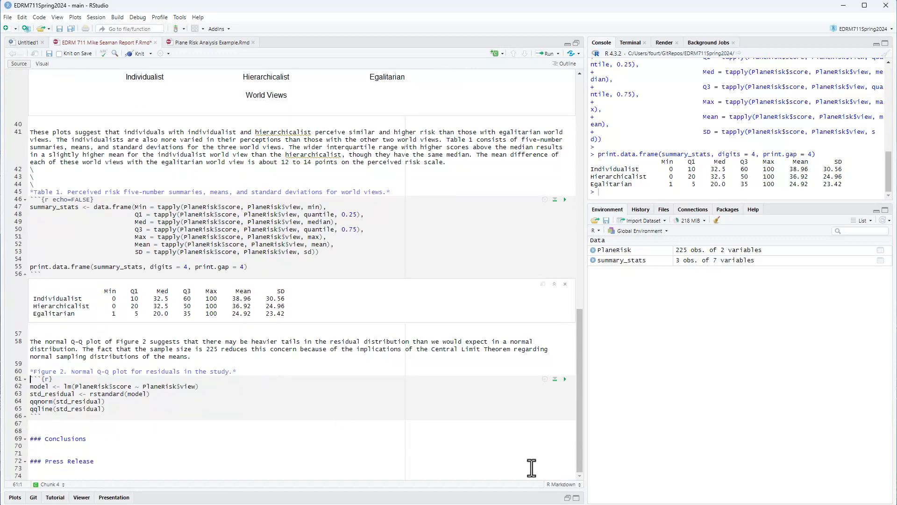
pyautogui.click(565, 379)
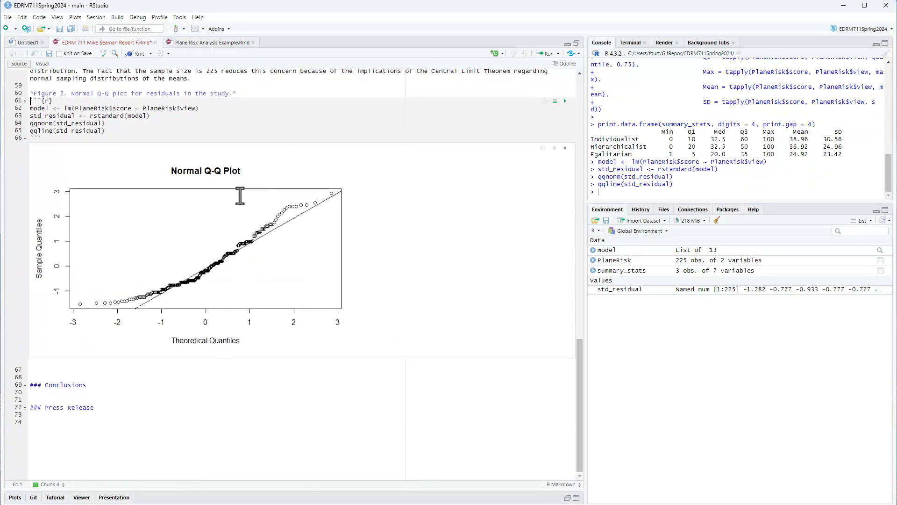
pyautogui.scroll(4, 355, 285)
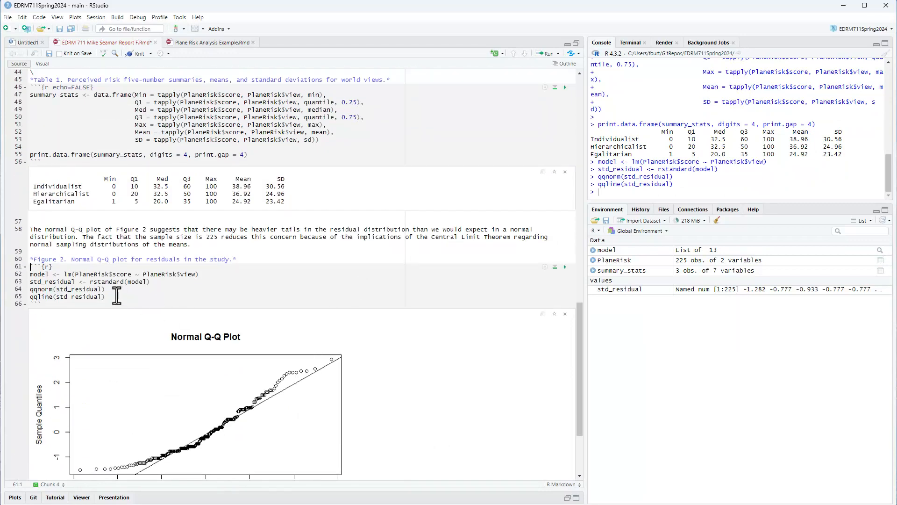
pyautogui.scroll(-1, 117, 295)
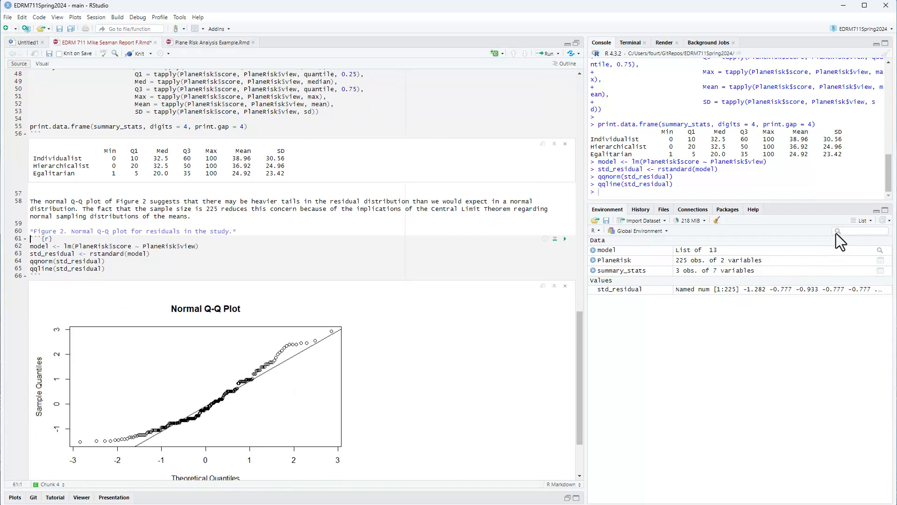
# - Look up the R help page for qqnorm and examine the title argument in its usage section
pyautogui.click(753, 209)
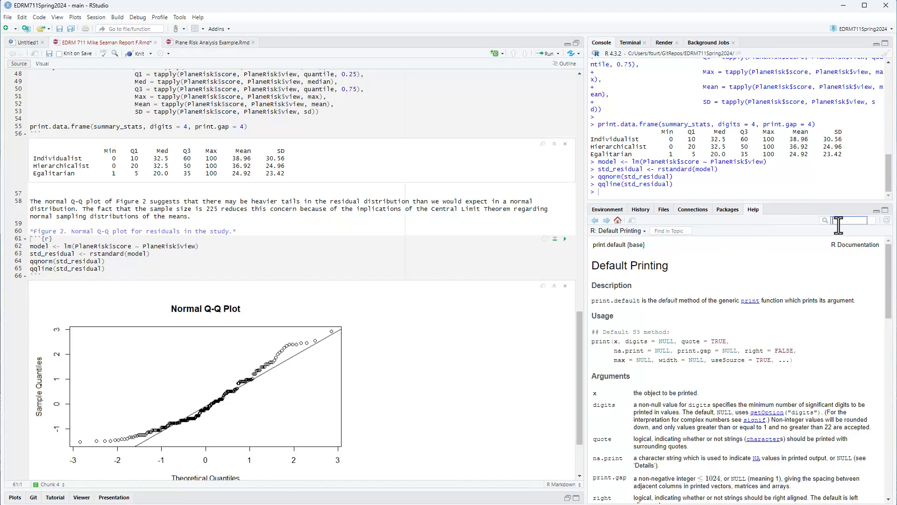
pyautogui.write('qqnorm')
pyautogui.press('Return')
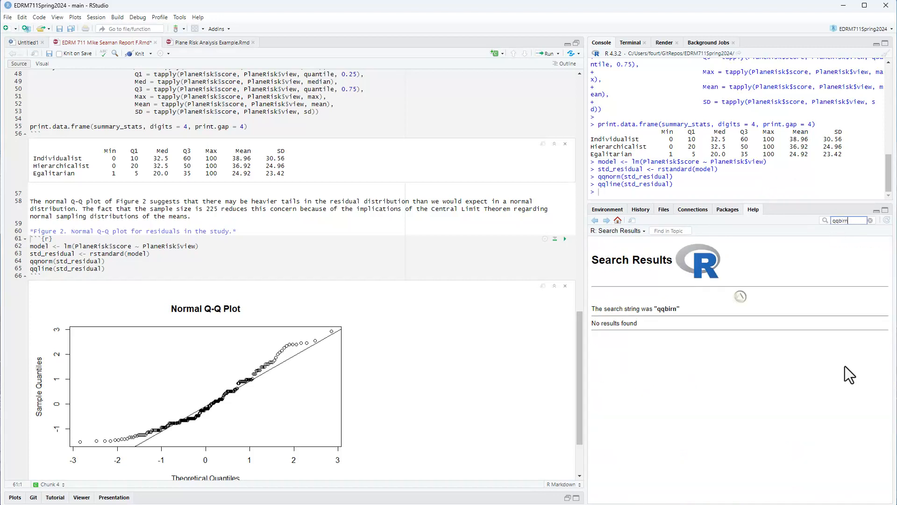
pyautogui.press('BackSpace')
pyautogui.press('BackSpace')
pyautogui.press('BackSpace')
pyautogui.press('BackSpace')
pyautogui.write('norm')
pyautogui.press('Return')
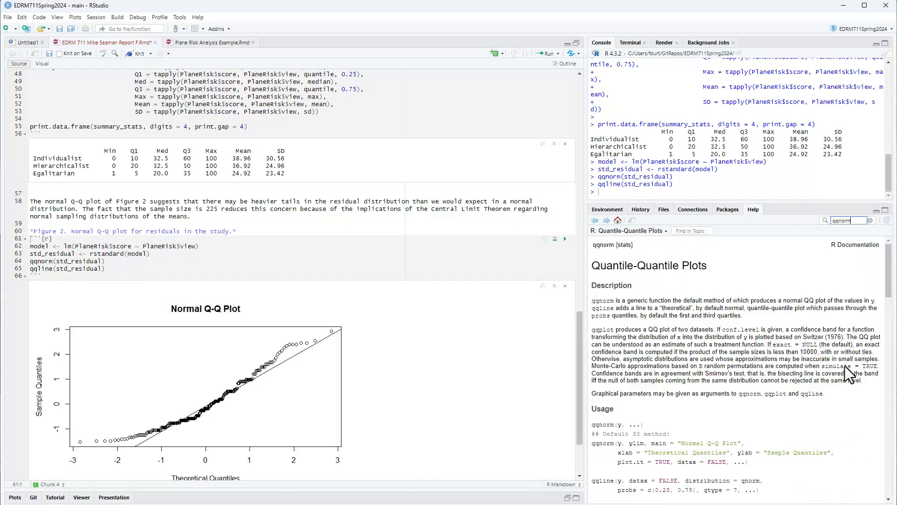
pyautogui.scroll(-3, 845, 366)
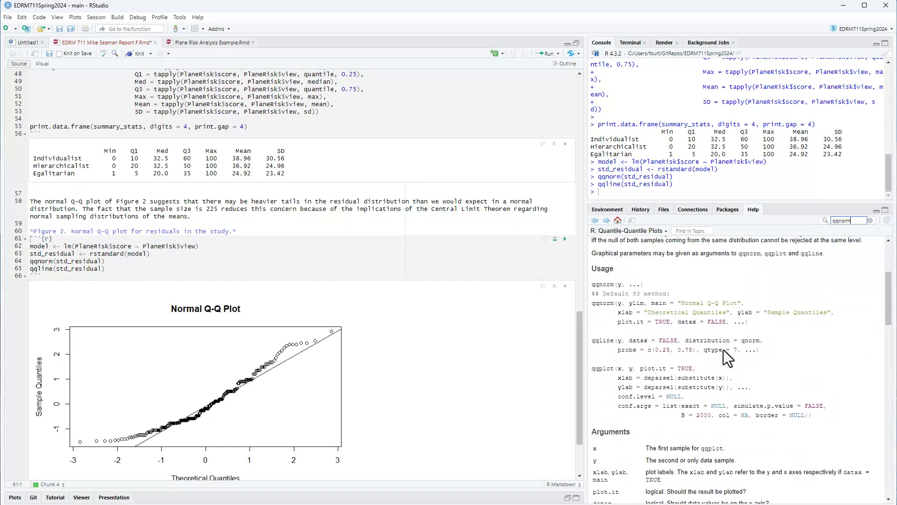
# - Blank the Q-Q plot's title by adding main = "" to the qqnorm call, and rerun the chunk
pyautogui.click(101, 262)
pyautogui.write(', main = ""')
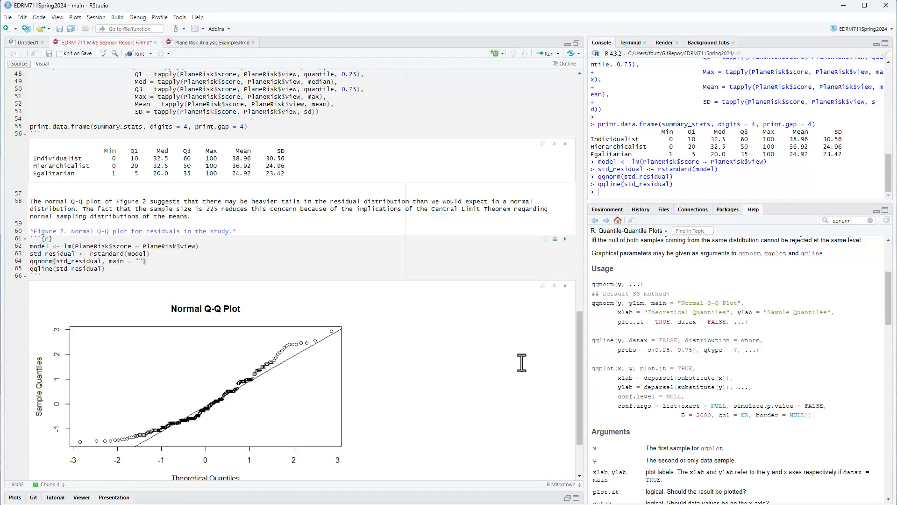
pyautogui.click(566, 239)
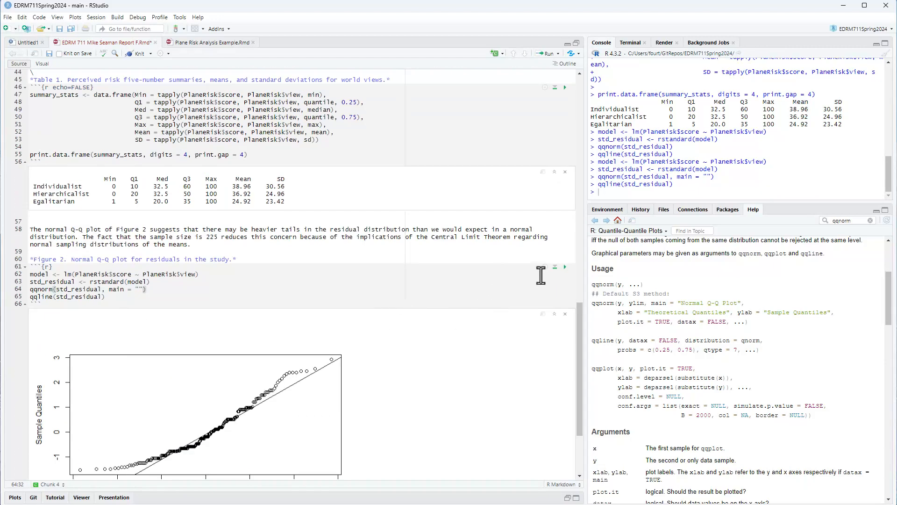
# - Set the Q-Q plot chunk to show output only
pyautogui.click(544, 267)
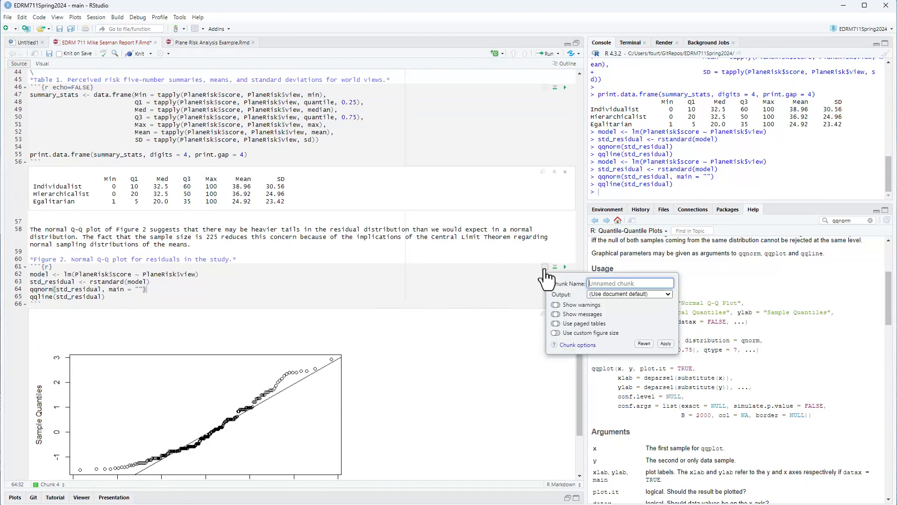
pyautogui.click(614, 295)
pyautogui.click(619, 308)
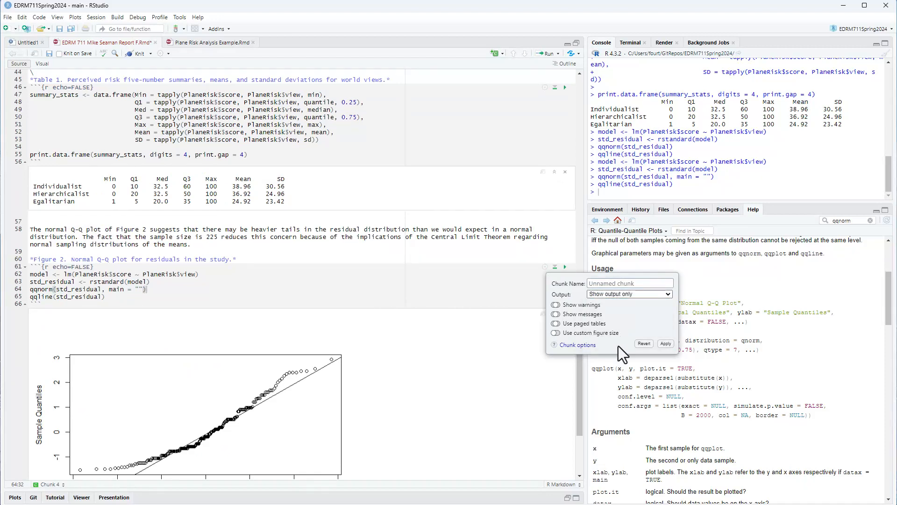
pyautogui.click(667, 343)
# - Review the paragraph on sample size and the Central Limit Theorem against the Q-Q plot
pyautogui.scroll(1, 283, 335)
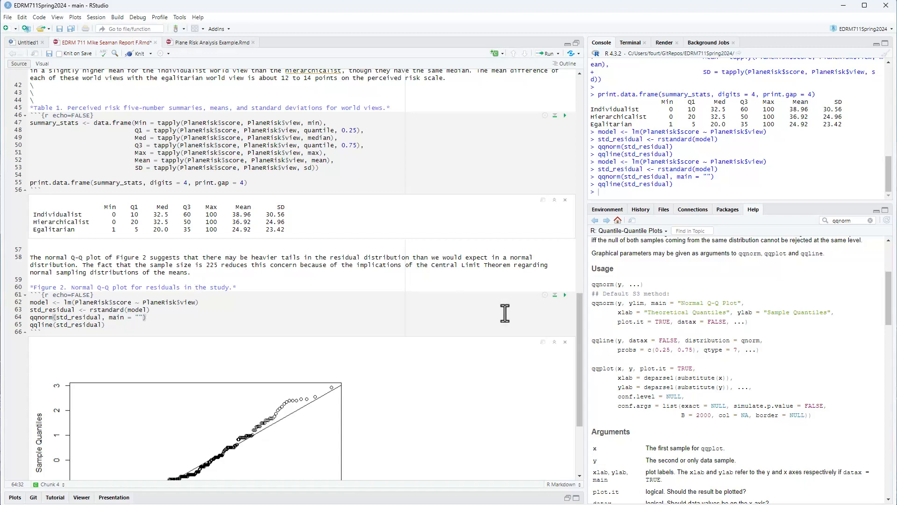
pyautogui.scroll(-1, 505, 313)
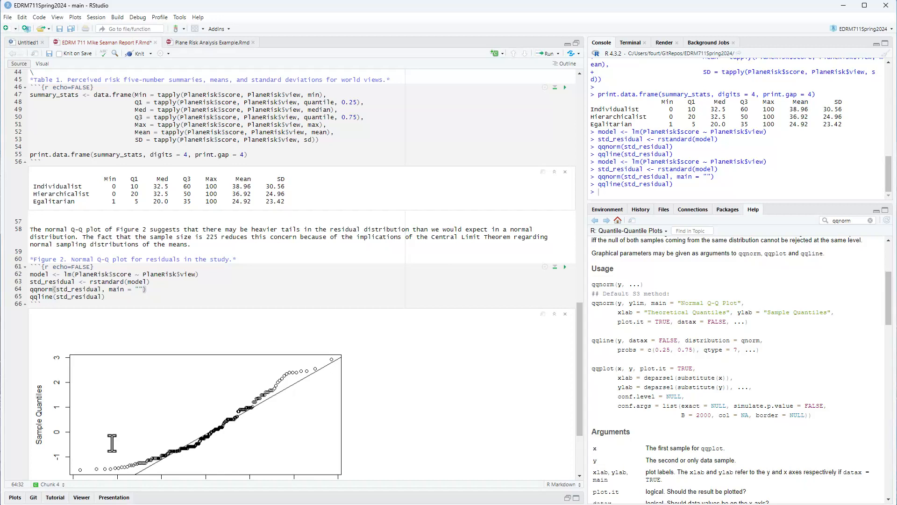
pyautogui.moveTo(83, 237); pyautogui.dragTo(218, 237)
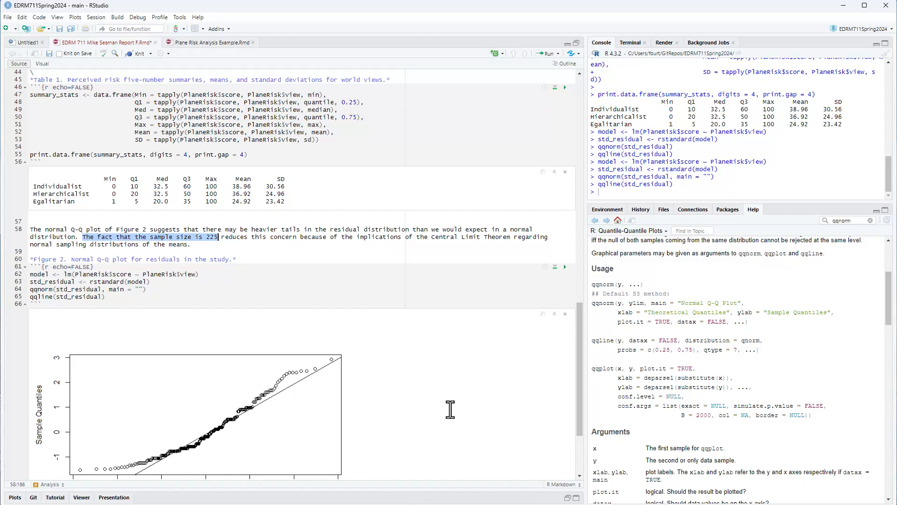
pyautogui.click(218, 246)
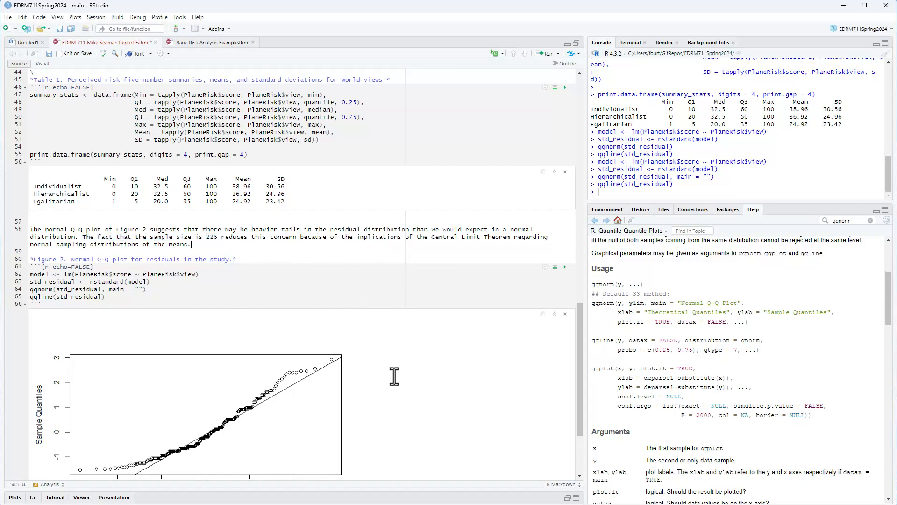
pyautogui.scroll(-3, 393, 376)
pyautogui.scroll(2, 390, 377)
pyautogui.scroll(-2, 390, 377)
pyautogui.scroll(2, 389, 374)
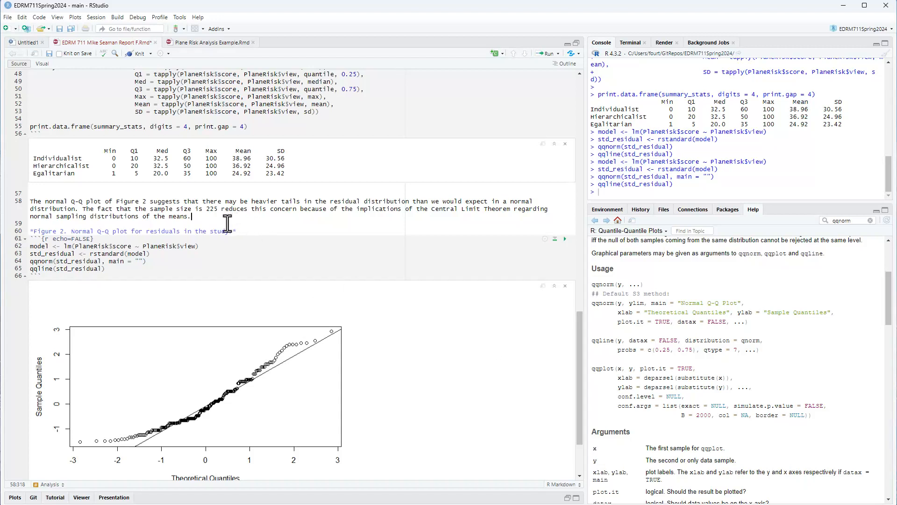
# - Save and knit the report, and examine the rendered document through the Figure 2 Q-Q plot section
pyautogui.click(50, 56)
pyautogui.click(142, 56)
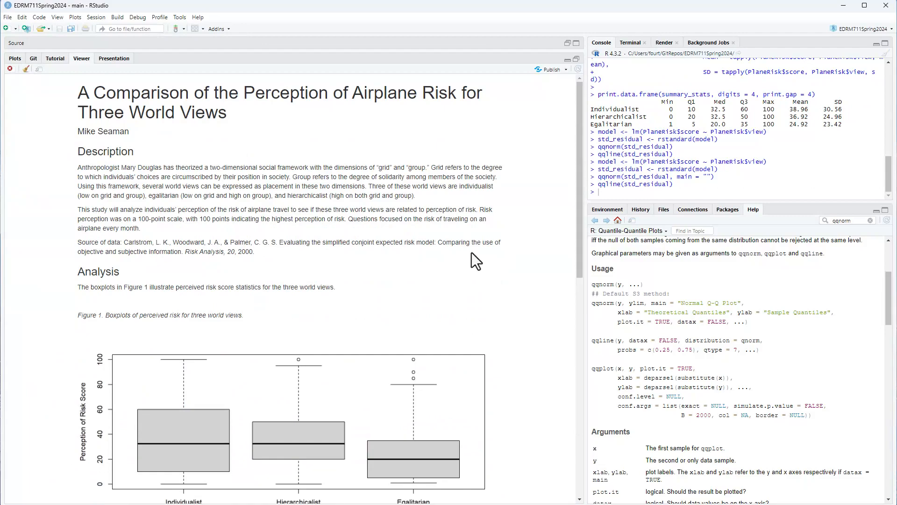
pyautogui.scroll(-7, 465, 244)
pyautogui.scroll(-3, 464, 244)
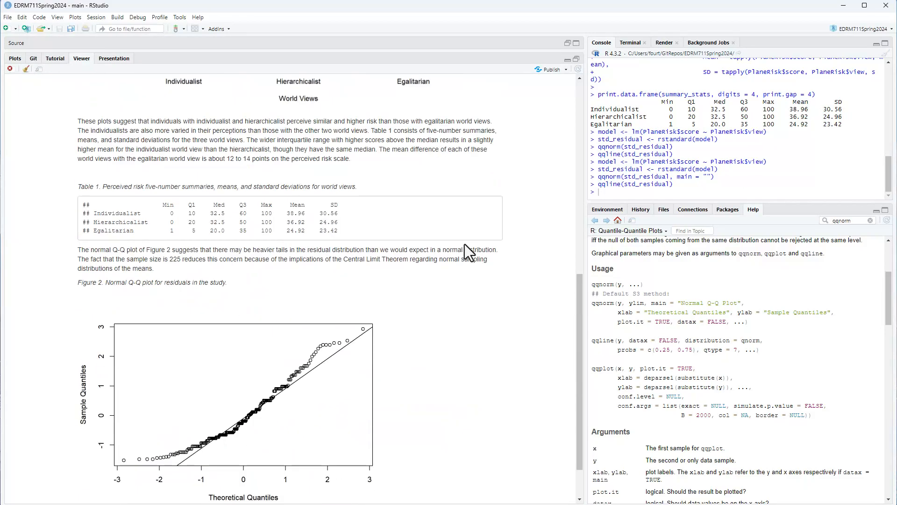
pyautogui.scroll(8, 465, 244)
pyautogui.scroll(-8, 458, 234)
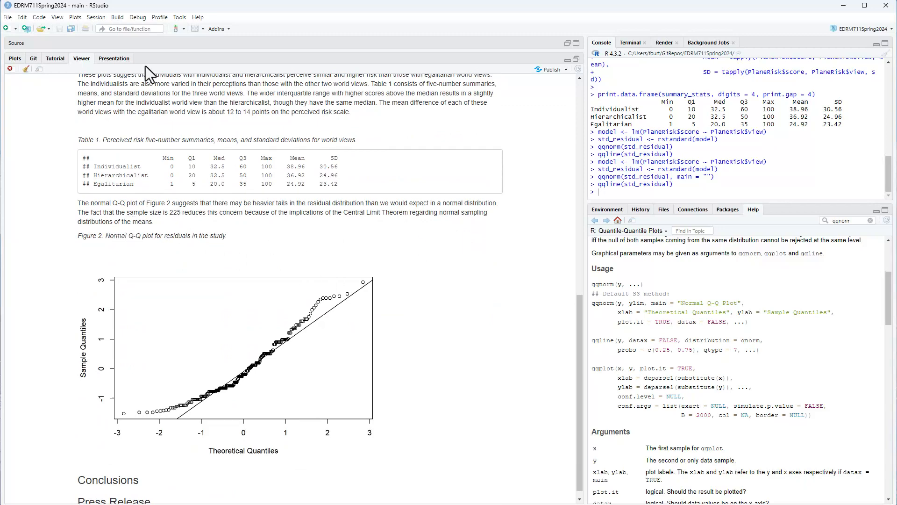
# - Insert three backslash spacing lines between the Q-Q plot paragraph and the Figure 2 caption in the source, and knit the report
pyautogui.click(577, 43)
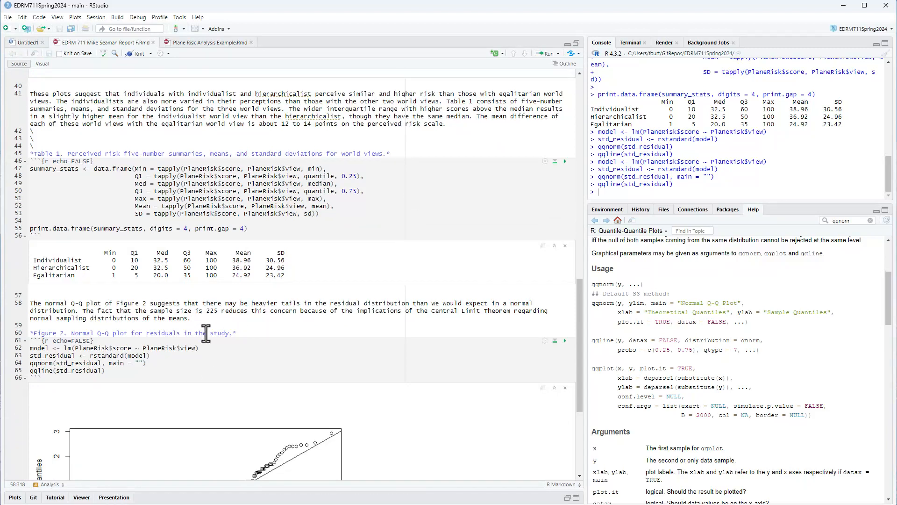
pyautogui.press('Return')
pyautogui.write('\\')
pyautogui.press('Return')
pyautogui.write('\\')
pyautogui.press('Return')
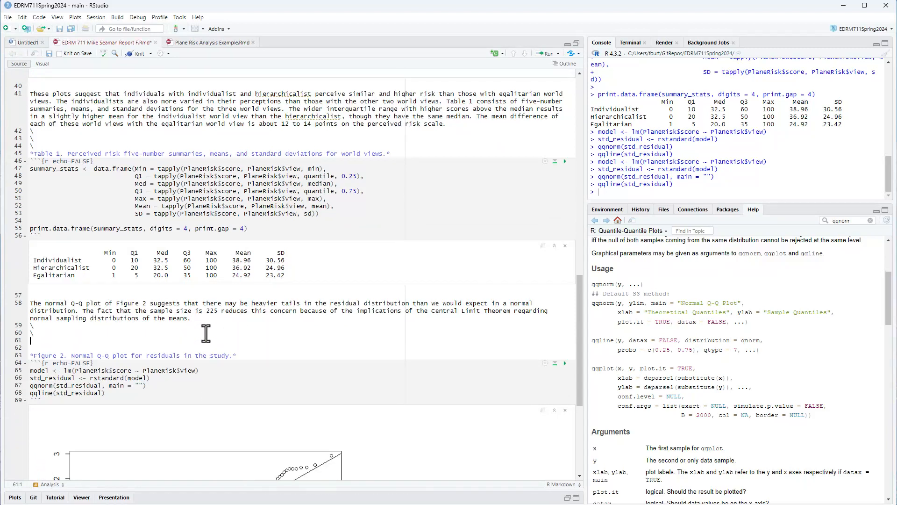
pyautogui.write('\\')
pyautogui.press('Delete')
pyautogui.hotkey('ctrl', 'shift', 'k')
# - Examine the spacing around Table 1, the Q-Q plot paragraph and the Figure 2 caption in the knitted report
pyautogui.scroll(-3, 472, 231)
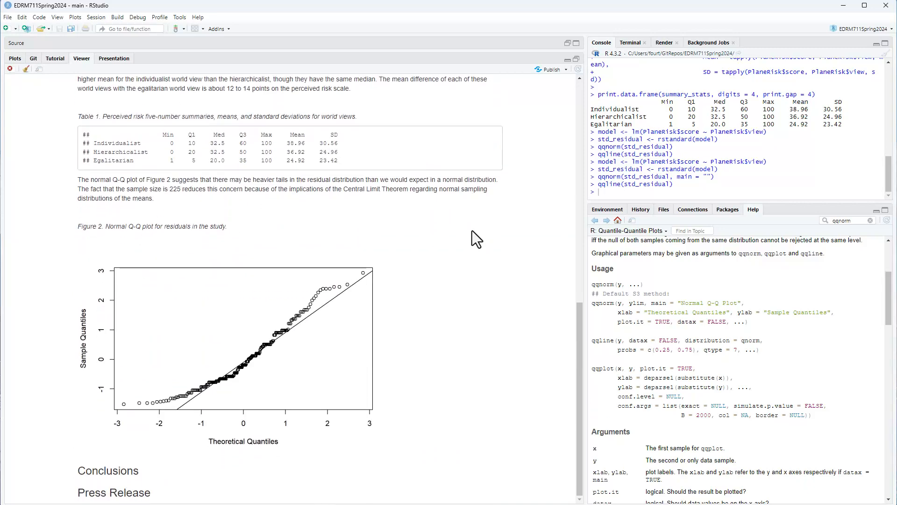
pyautogui.scroll(-1, 472, 231)
pyautogui.scroll(1, 472, 231)
pyautogui.scroll(-1, 472, 231)
pyautogui.scroll(2, 472, 231)
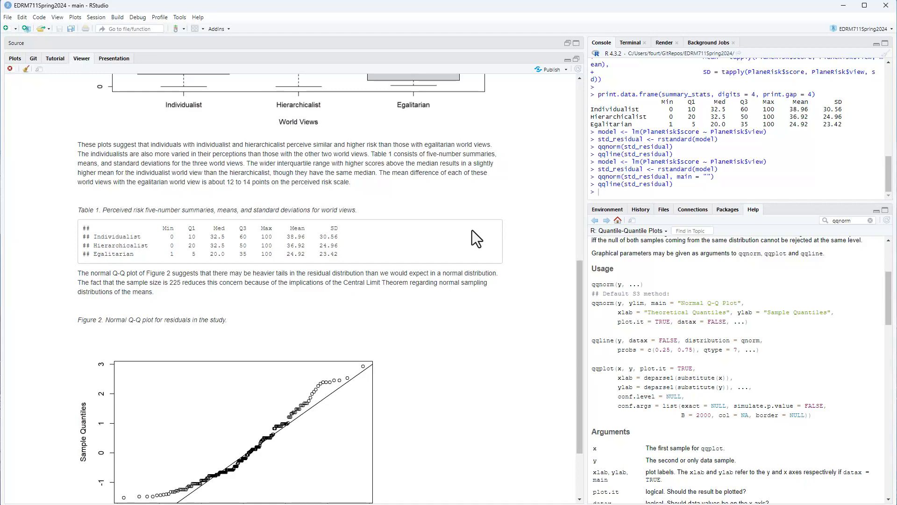
pyautogui.scroll(6, 468, 210)
pyautogui.scroll(-7, 458, 183)
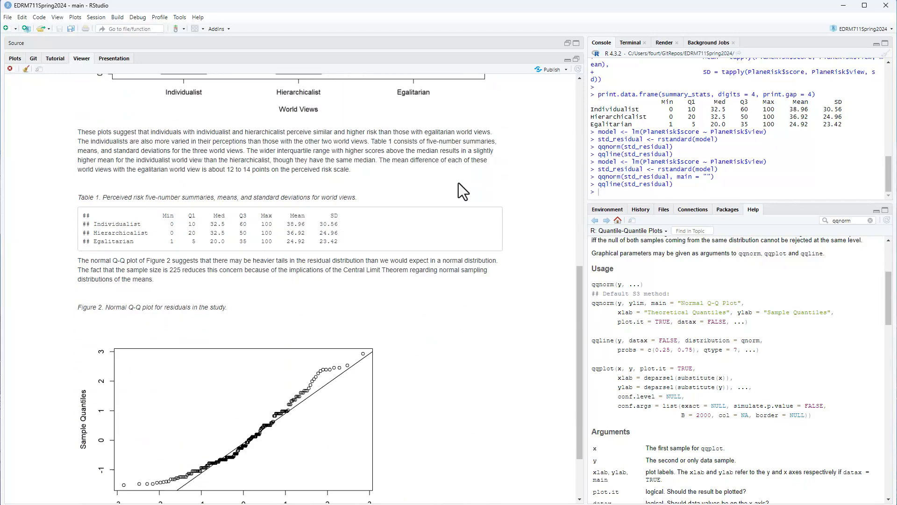
pyautogui.scroll(-2, 459, 183)
pyautogui.scroll(2, 450, 187)
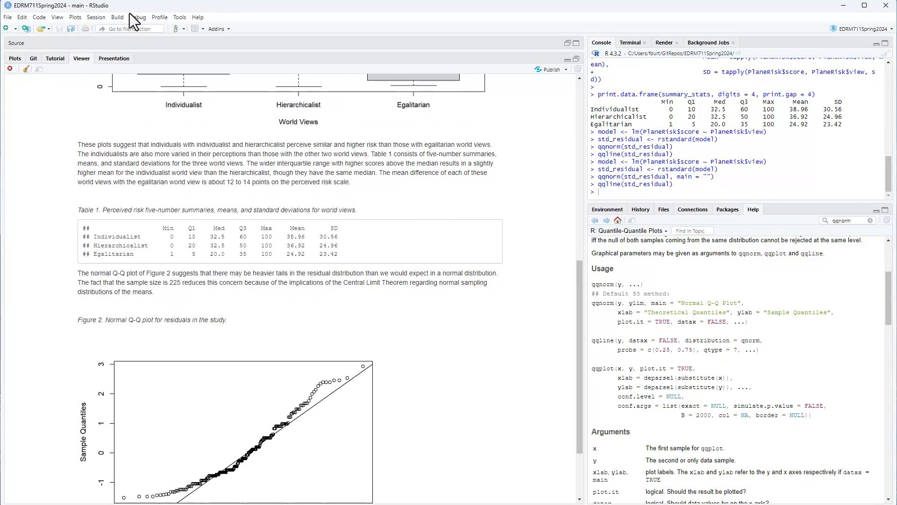
# - Return to the source and add two backslash spacing lines directly above the Q-Q plot paragraph
pyautogui.click(567, 60)
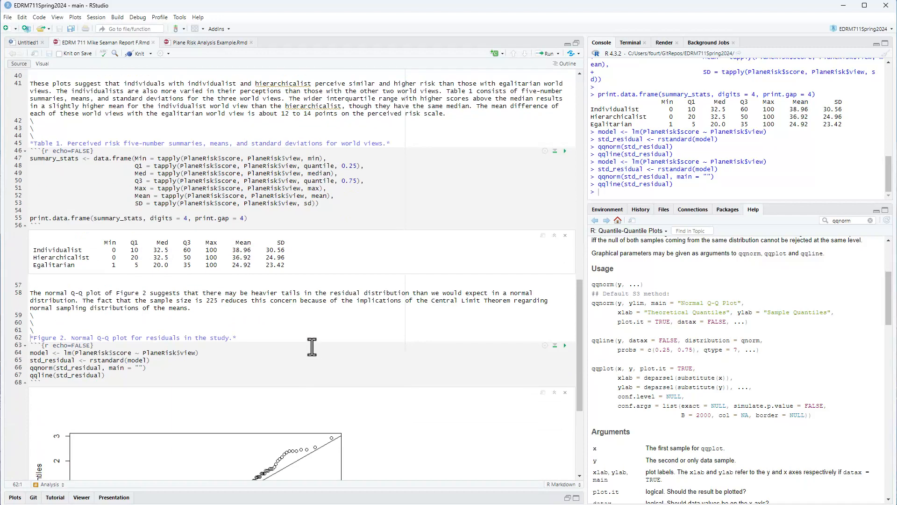
pyautogui.click(30, 285)
pyautogui.write('\\')
pyautogui.press('Return')
pyautogui.write('\\')
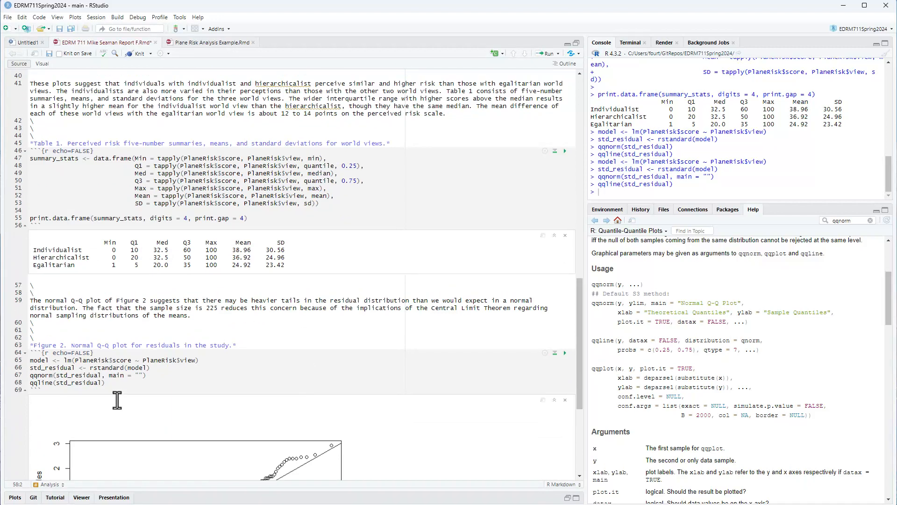
# - Write a paragraph above Conclusions saying the residual vs. fit plot (Figure 3) suggests slight positive skew for hierarchists but consistent within-group variation
pyautogui.scroll(-5, 117, 374)
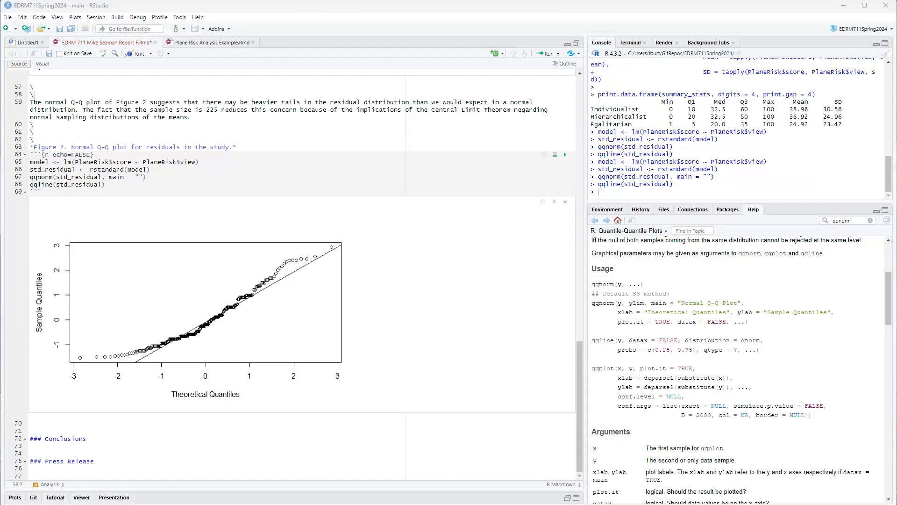
pyautogui.click(52, 424)
pyautogui.press('Return')
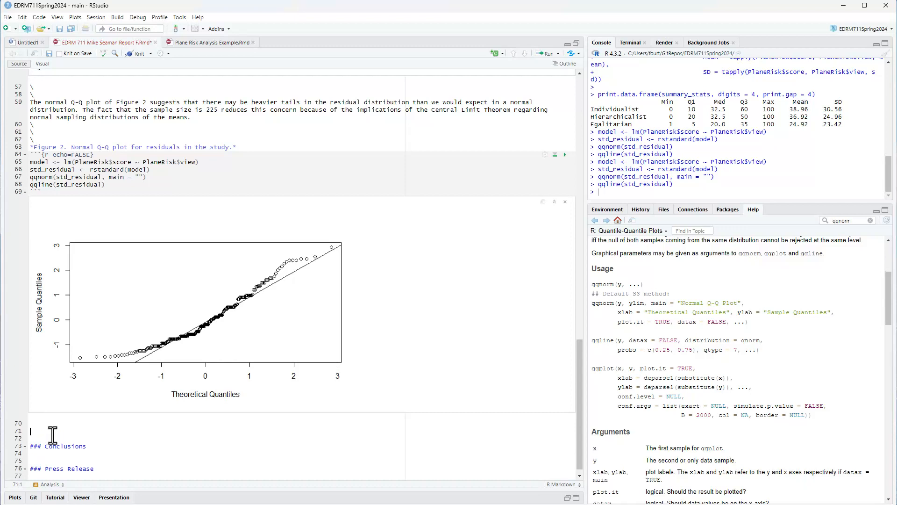
pyautogui.write('The plot of residual vs. fit (Figure 3) suggests a slight positive skew in the hierarchists’ residuals, but the variation within each group is consistent across groups.')
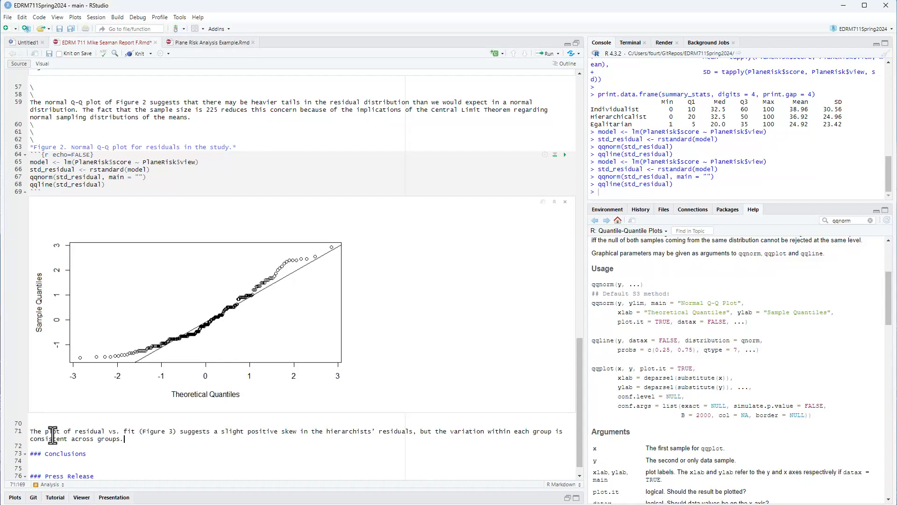
pyautogui.scroll(-1, 330, 407)
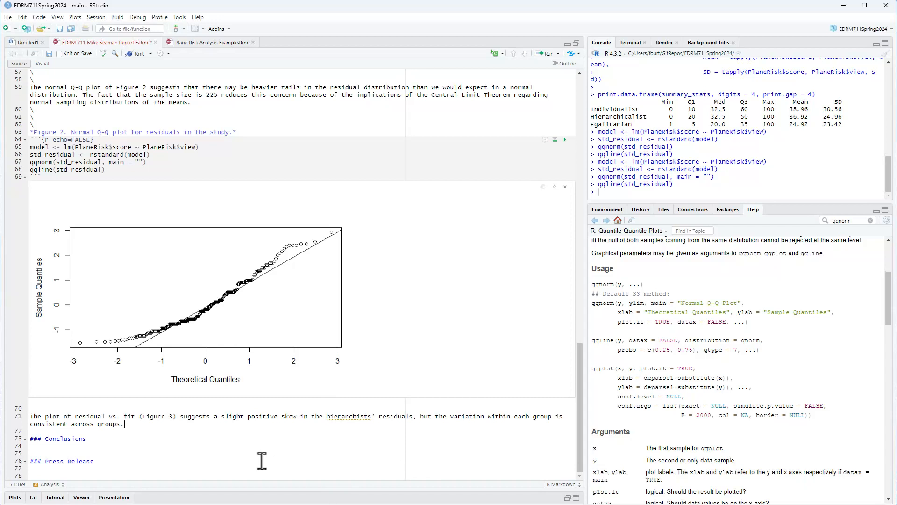
pyautogui.press('Return')
pyautogui.press('Return')
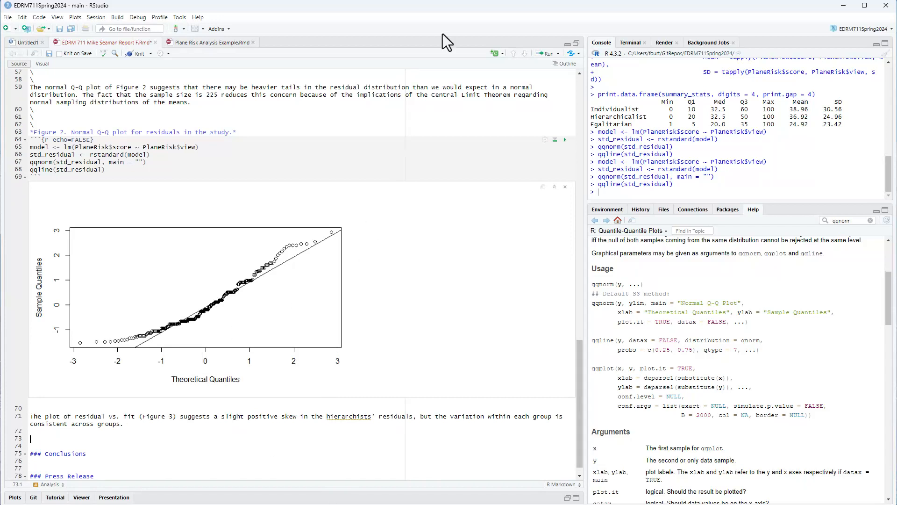
# - Copy the residuals vs. fit plot chunk from Plane Risk Analysis Example.Rmd and paste it below the Figure 3 paragraph in the report
pyautogui.click(495, 56)
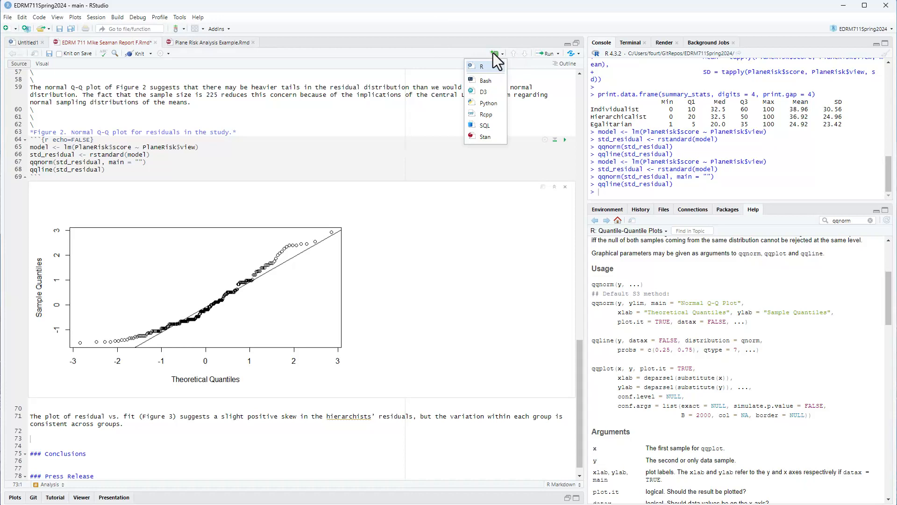
pyautogui.click(494, 53)
pyautogui.click(198, 43)
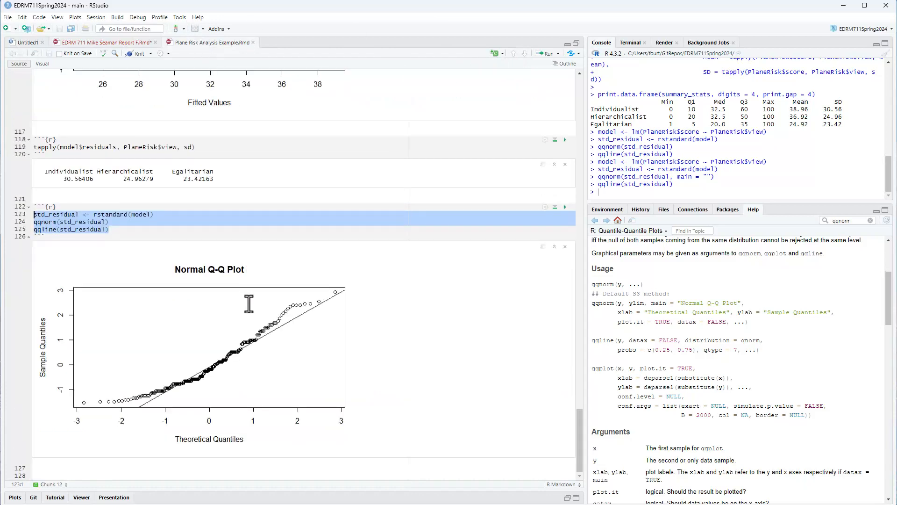
pyautogui.scroll(5, 201, 290)
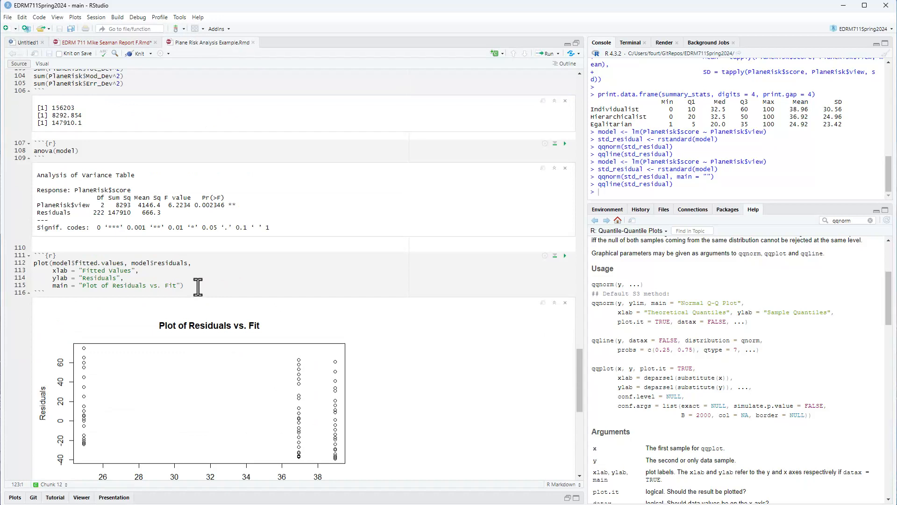
pyautogui.moveTo(198, 287); pyautogui.dragTo(31, 265)
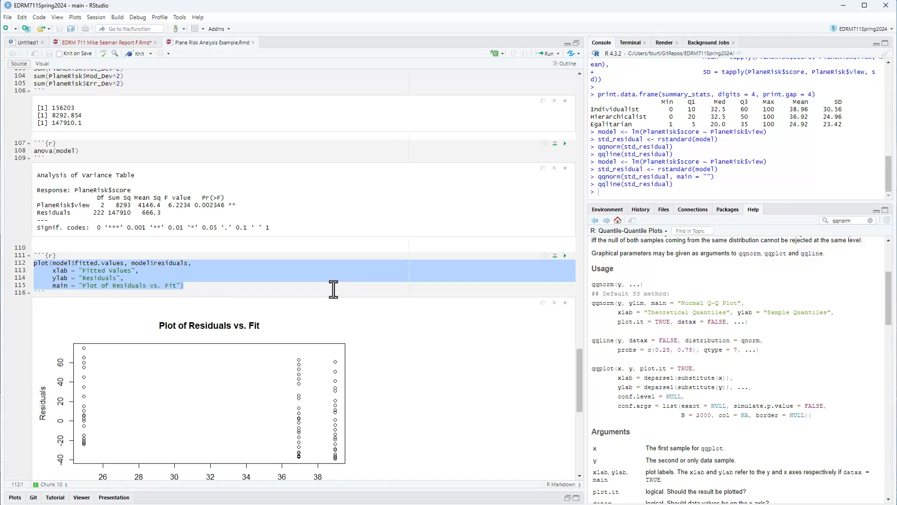
pyautogui.click(65, 268)
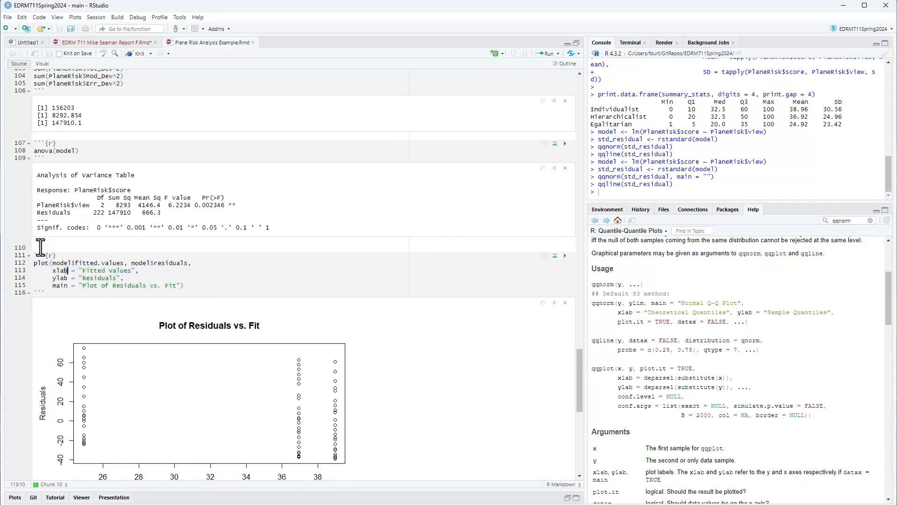
pyautogui.moveTo(33, 246); pyautogui.dragTo(30, 301)
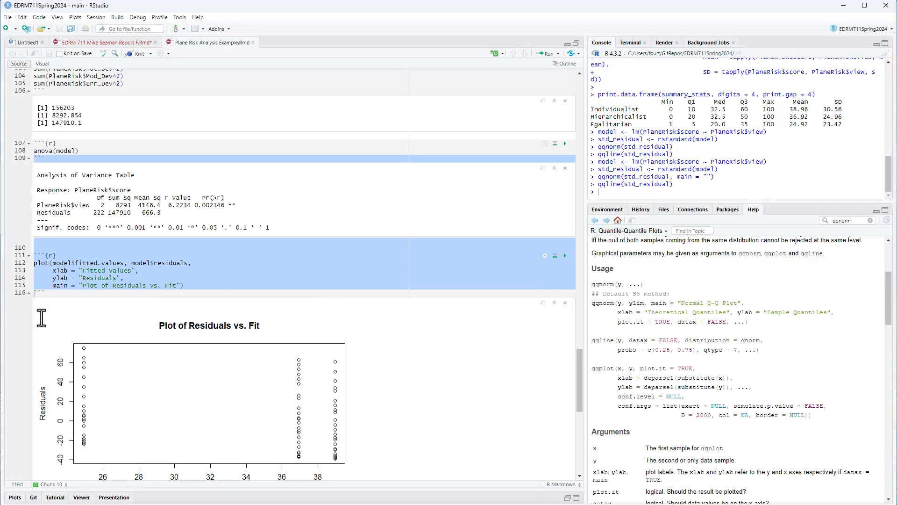
pyautogui.click(40, 242)
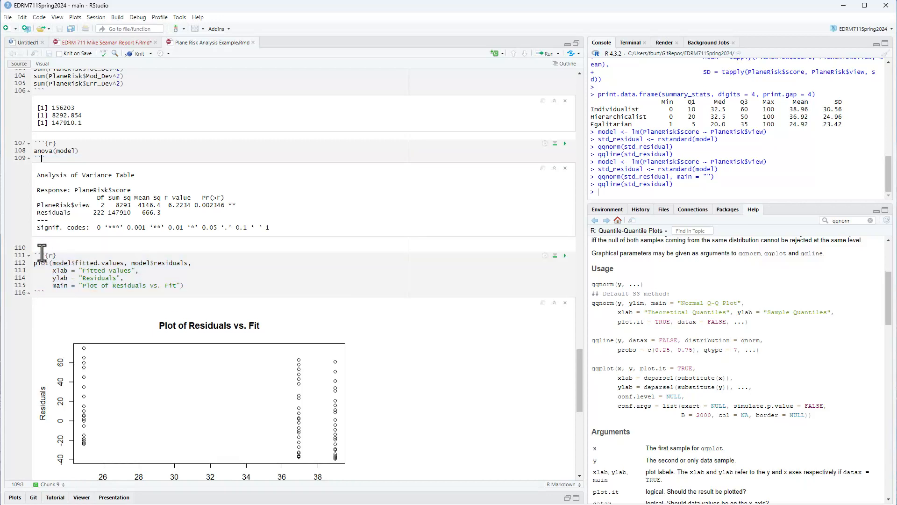
pyautogui.moveTo(34, 246); pyautogui.dragTo(53, 302)
pyautogui.hotkey('ctrl', 'c')
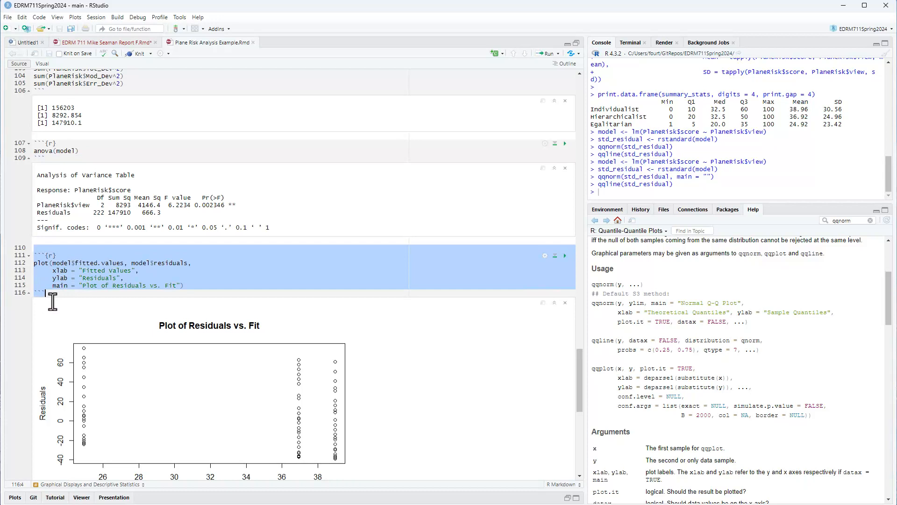
pyautogui.click(126, 41)
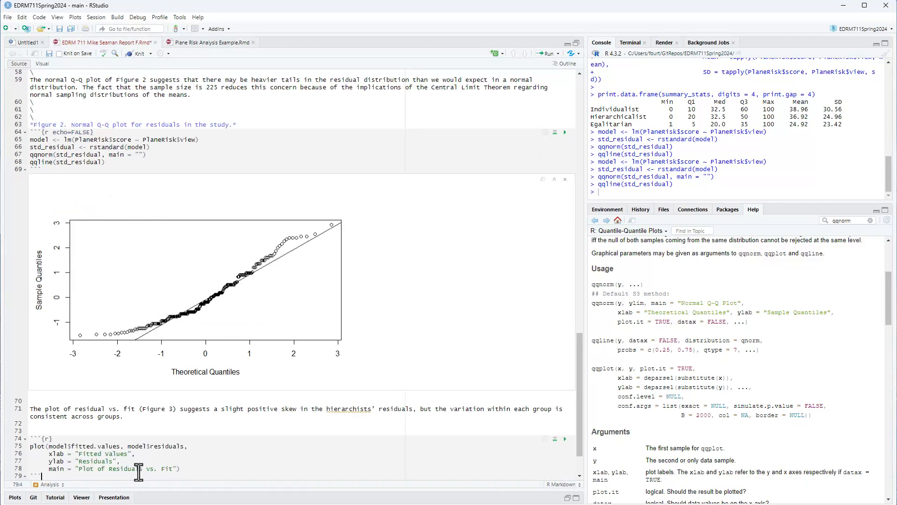
pyautogui.hotkey('ctrl', 'v')
# - Add the italic caption "Figure 3. Residual vs. fit plot across the three groups." directly above the residual plot chunk
pyautogui.click(70, 429)
pyautogui.press('Delete')
pyautogui.press('Return')
pyautogui.press('Return')
pyautogui.press('Up')
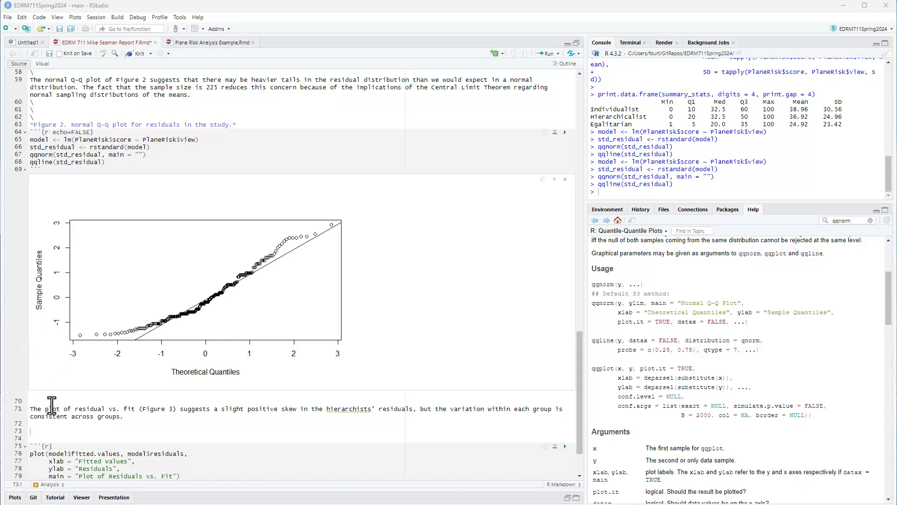
pyautogui.click(46, 438)
pyautogui.write('Figure 3. Residual vs. fit plot across the three groups.')
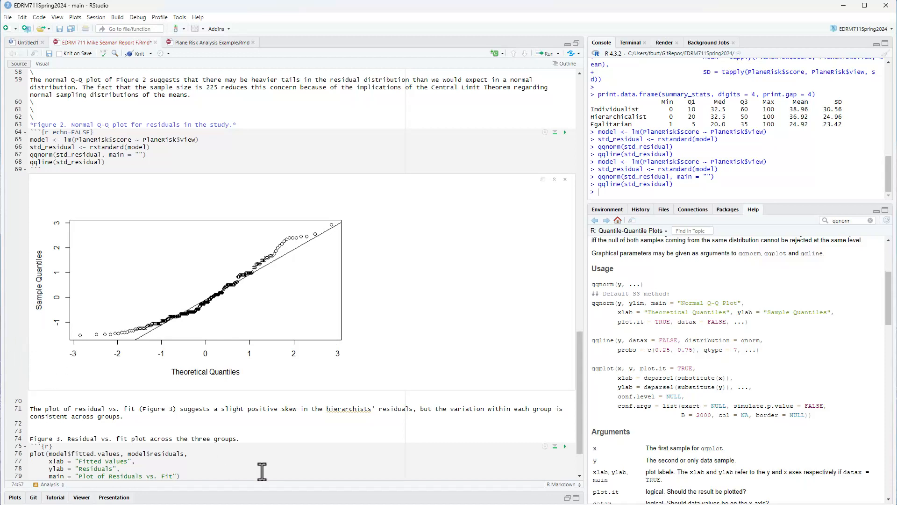
pyautogui.press('Home')
pyautogui.write('*')
pyautogui.press('End')
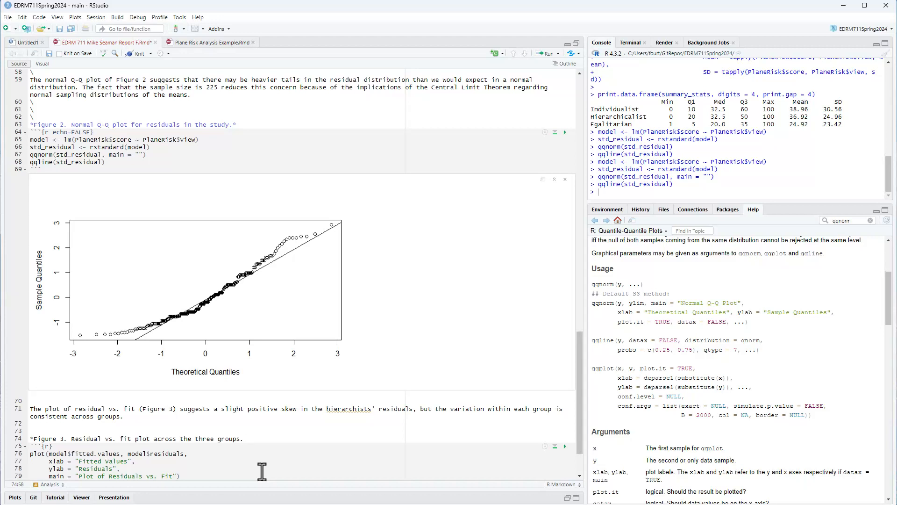
pyautogui.write('*')
# - Insert three backslash spacing lines between the Figure 3 paragraph and its caption, removing the leftover blank line
pyautogui.press('Up')
pyautogui.press('Up')
pyautogui.write('\\')
pyautogui.press('Return')
pyautogui.write('\\')
pyautogui.press('Return')
pyautogui.write('\\')
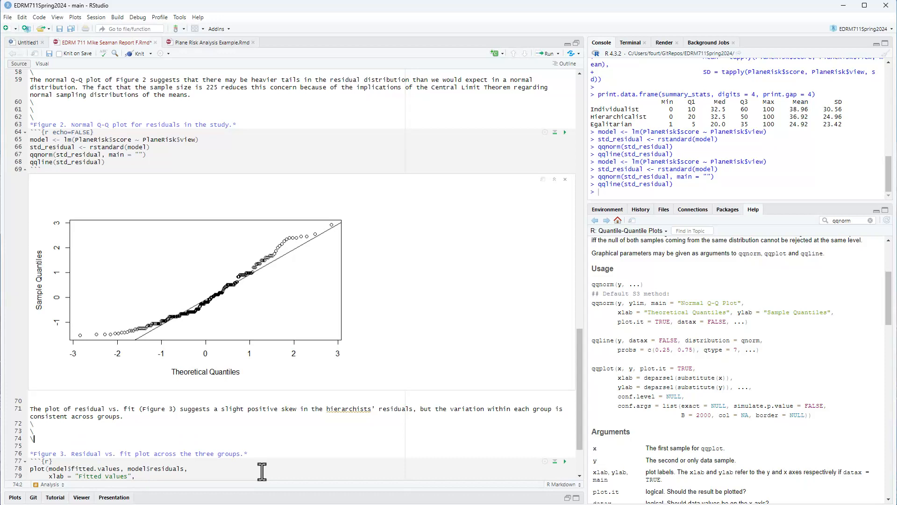
pyautogui.press('Down')
pyautogui.press('Delete')
# - Add two backslash spacing lines directly above the residual vs. fit paragraph
pyautogui.press('Up')
pyautogui.press('Up')
pyautogui.press('Up')
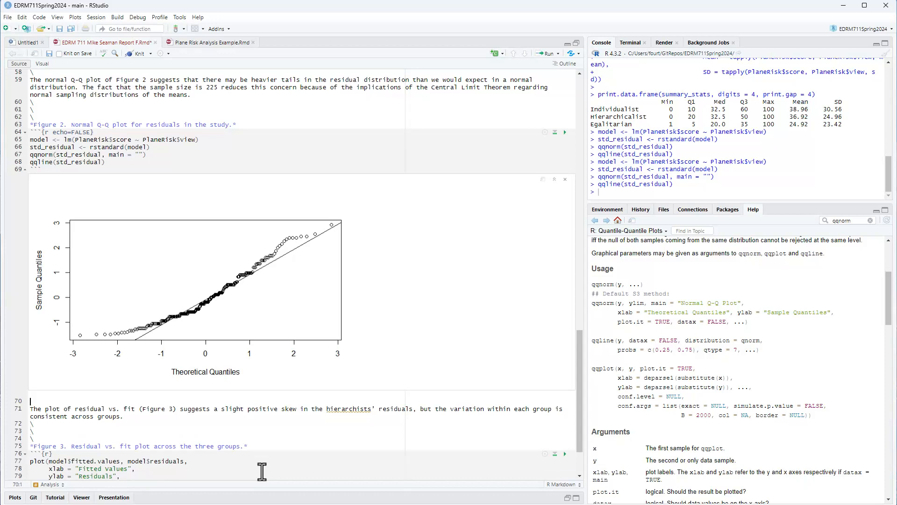
pyautogui.write('\\')
pyautogui.press('Return')
pyautogui.write('\\')
pyautogui.press('Down')
pyautogui.press('Down')
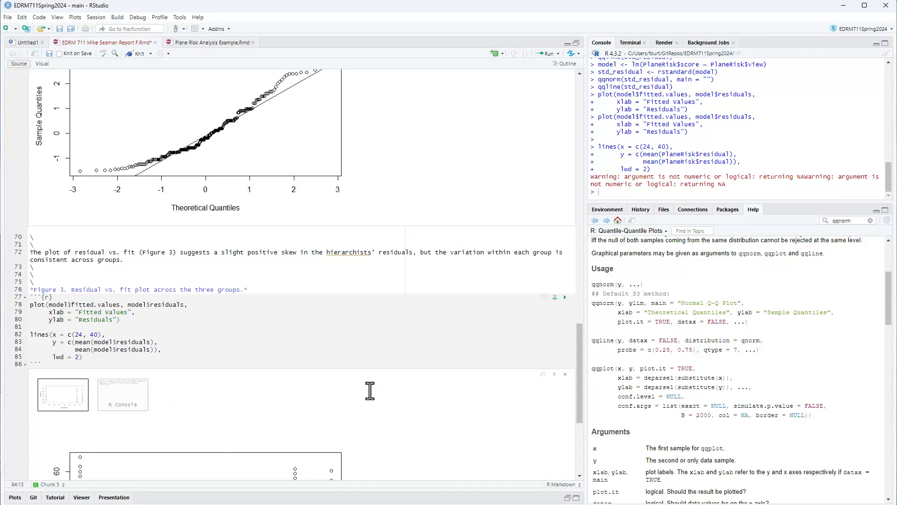
# - Run the Figure 3 chunk and review the residual vs. fit plot against its paragraph
pyautogui.scroll(-3, 369, 391)
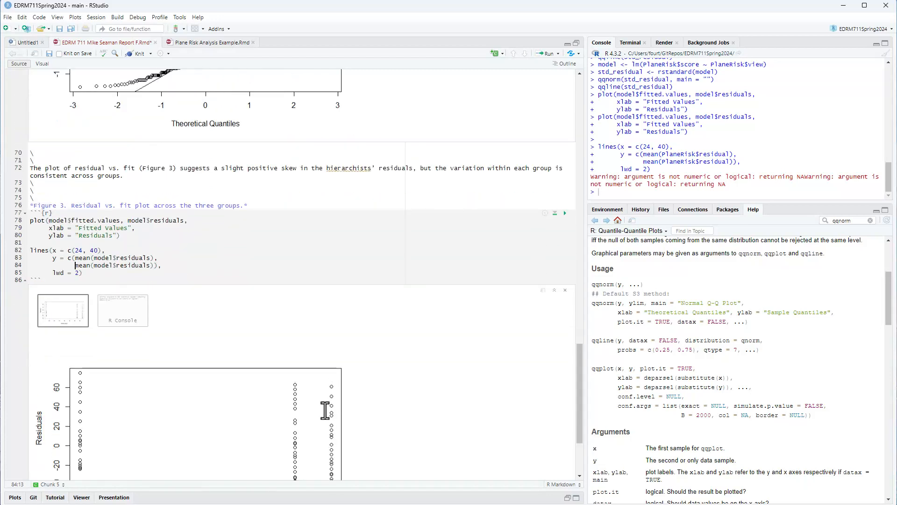
pyautogui.scroll(1, 325, 410)
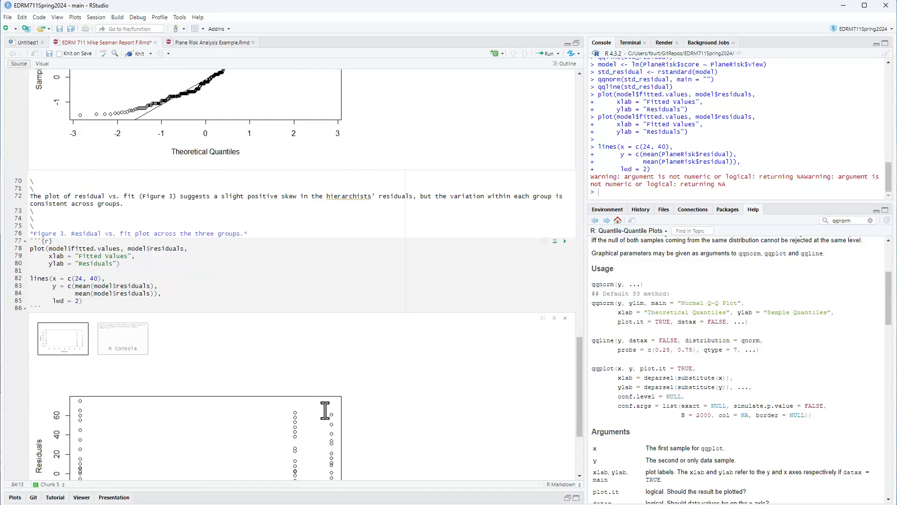
pyautogui.click(565, 241)
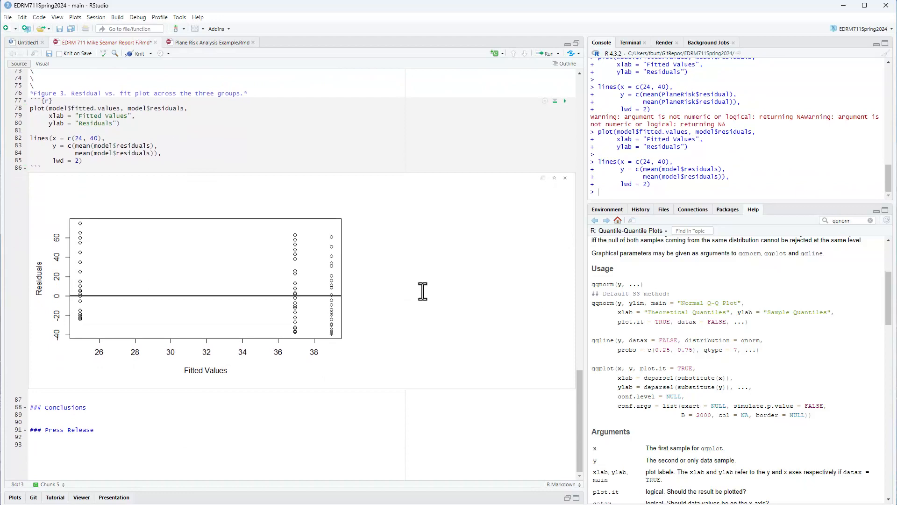
pyautogui.scroll(4, 407, 283)
pyautogui.scroll(-3, 395, 282)
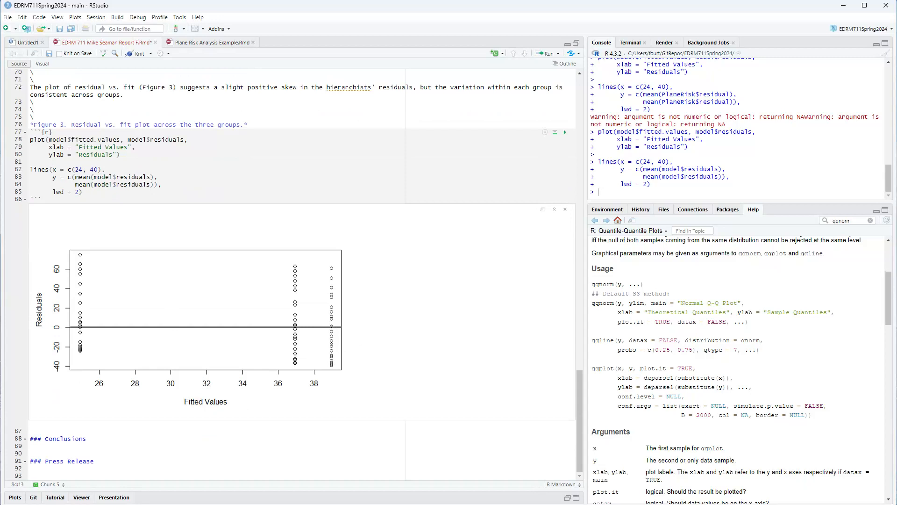
pyautogui.scroll(1, 302, 276)
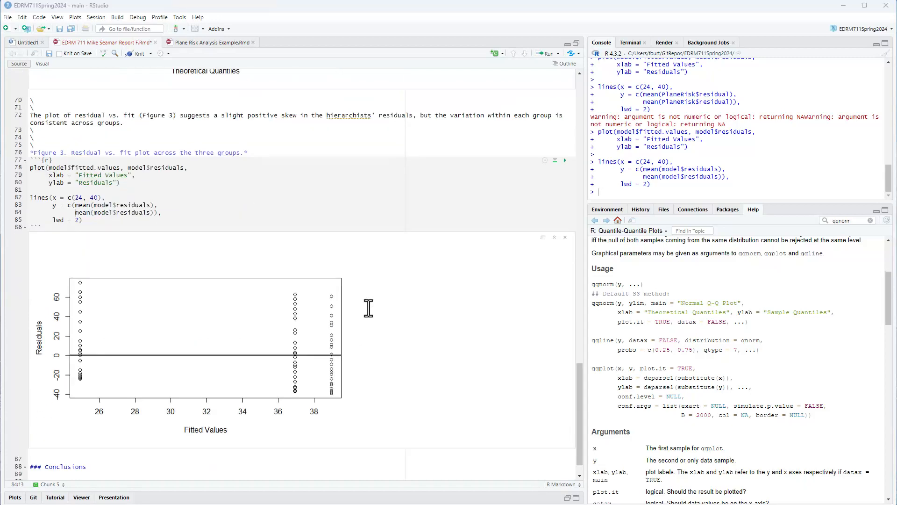
pyautogui.scroll(3, 369, 308)
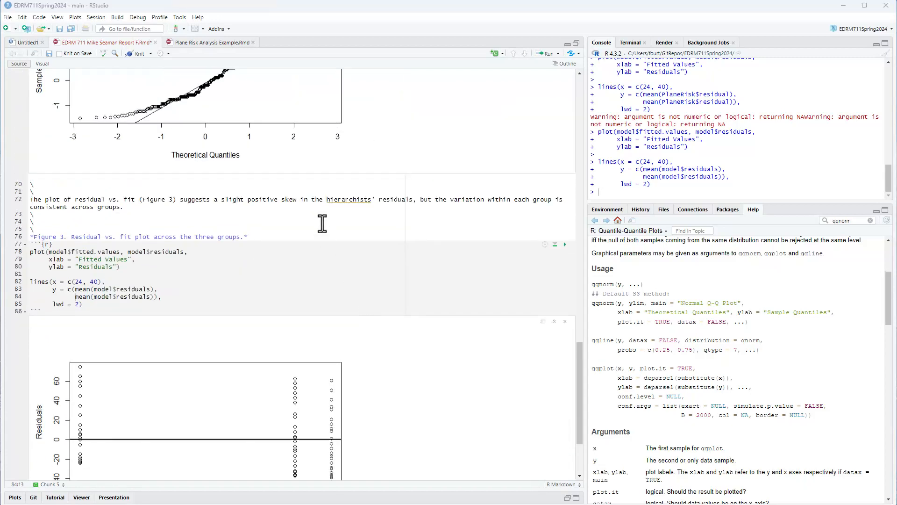
# - Replace "hierarchists'" with "egalitarian's" in the Figure 3 paragraph
pyautogui.moveTo(326, 199); pyautogui.dragTo(371, 205)
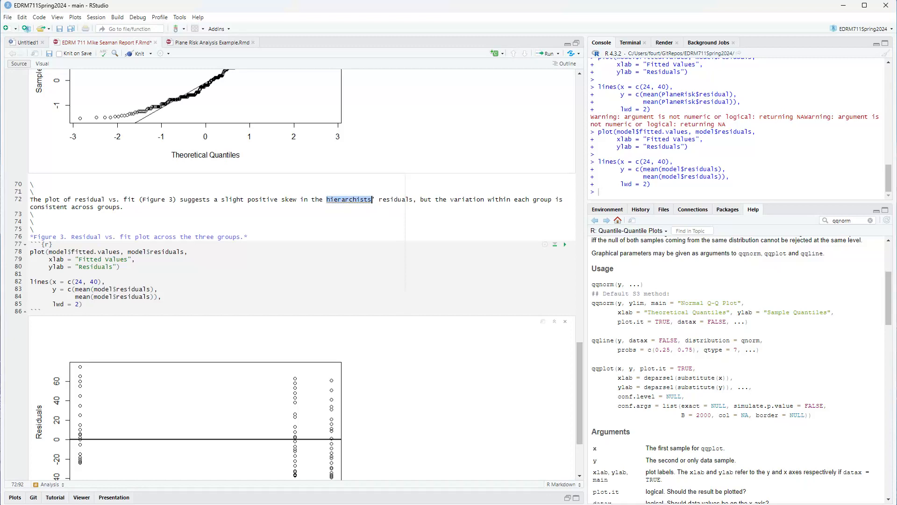
pyautogui.write('egali')
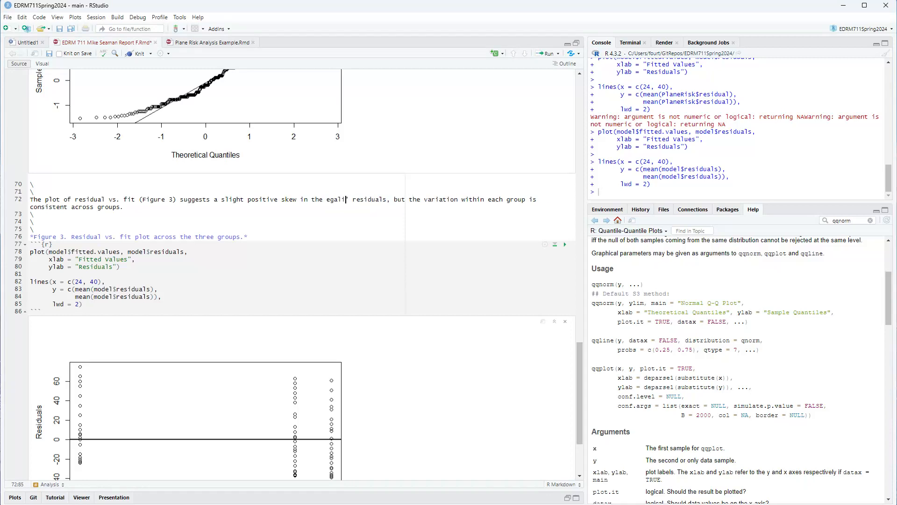
pyautogui.write('tarian')
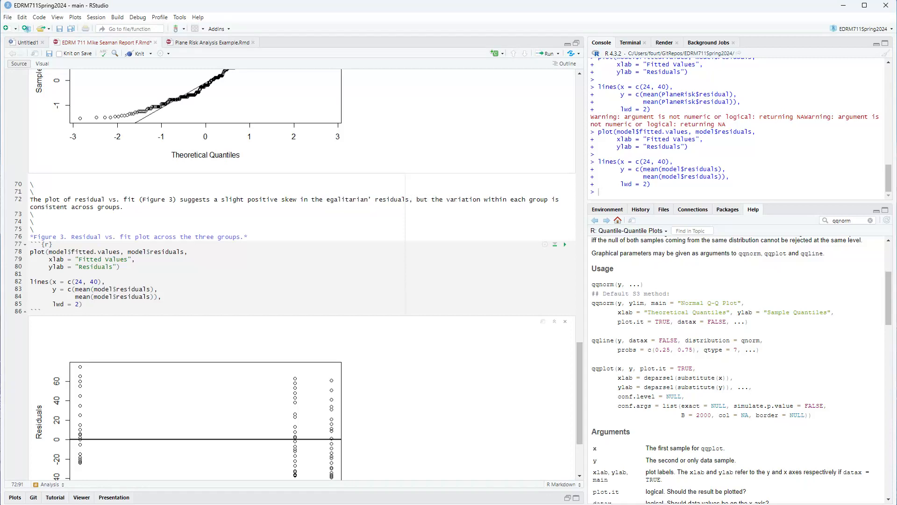
pyautogui.press('Right')
pyautogui.write('s')
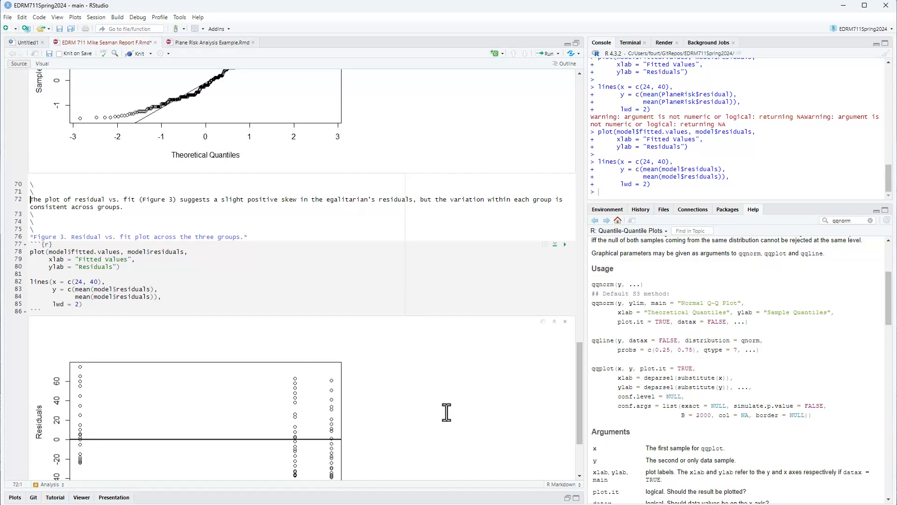
# - After comparing the plots, reword the Figure 3 paragraph to say "some slight positive skew among the residuals for the three conditions"
pyautogui.scroll(-5, 444, 411)
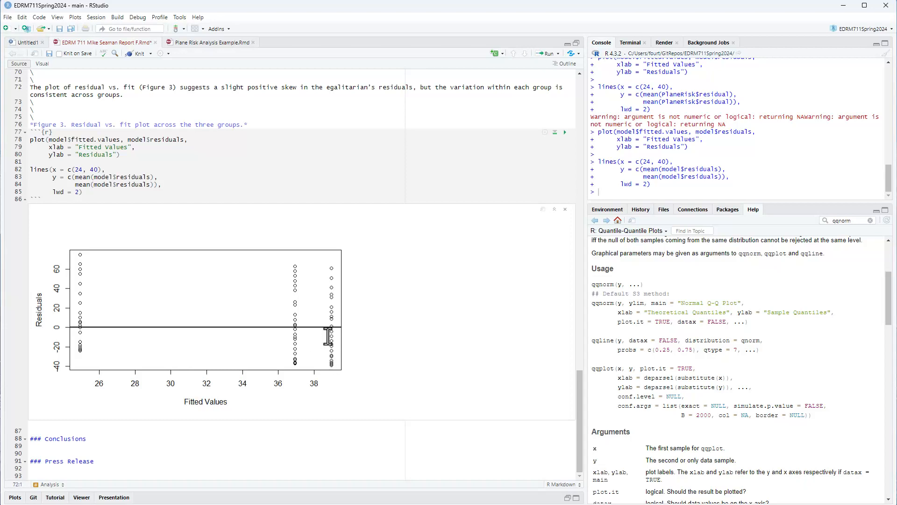
pyautogui.scroll(15, 332, 314)
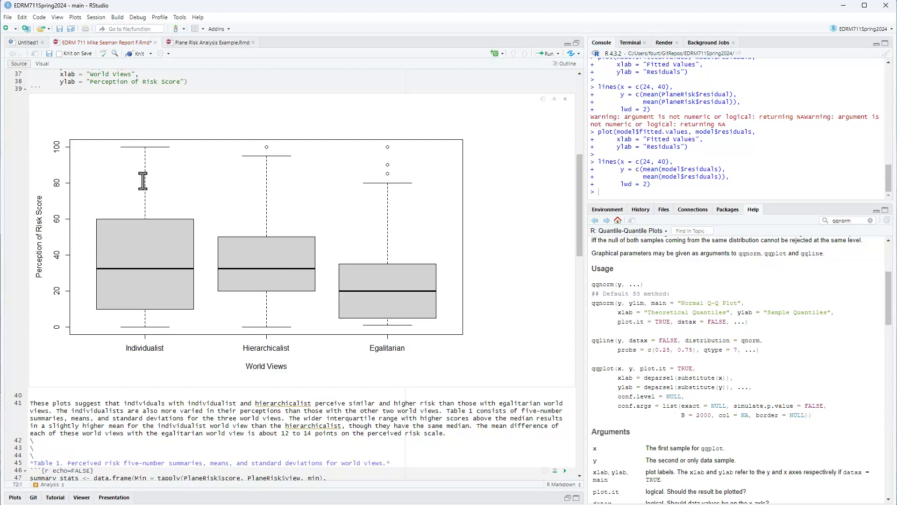
pyautogui.scroll(-20, 398, 242)
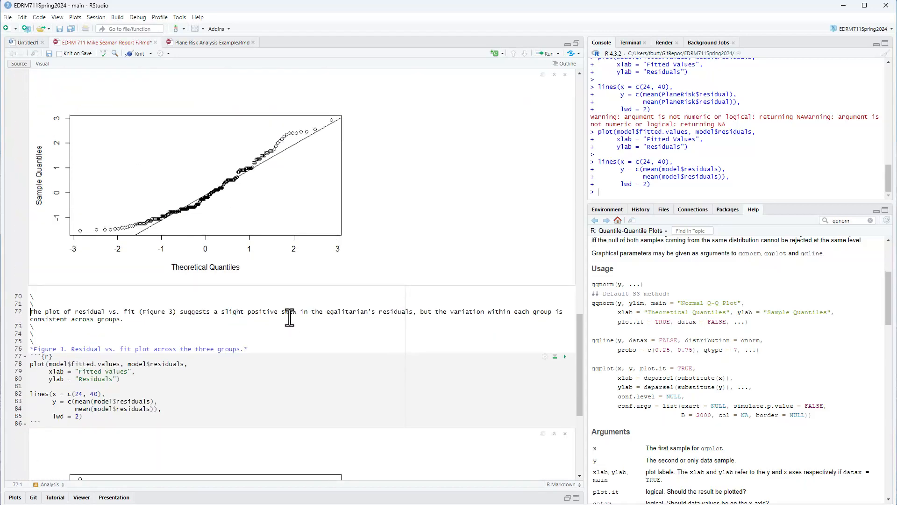
pyautogui.click(215, 311)
pyautogui.write('some')
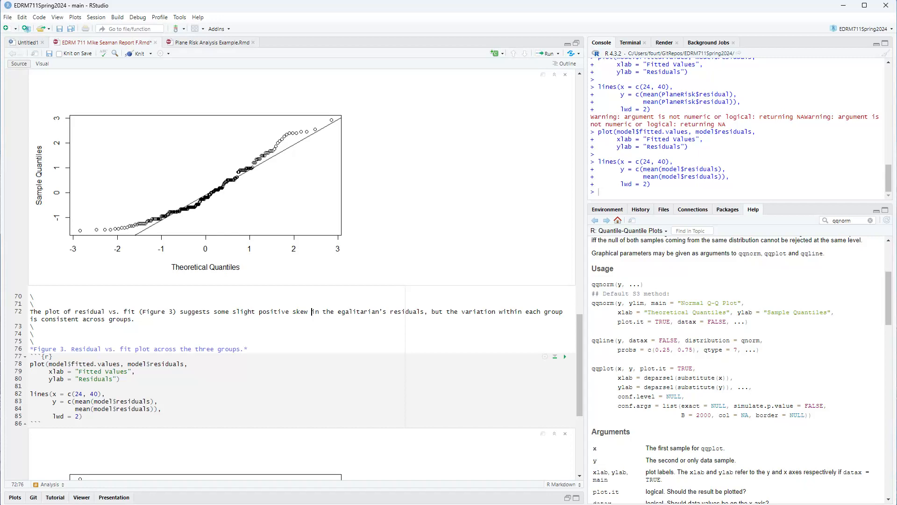
pyautogui.moveTo(315, 312); pyautogui.dragTo(380, 312)
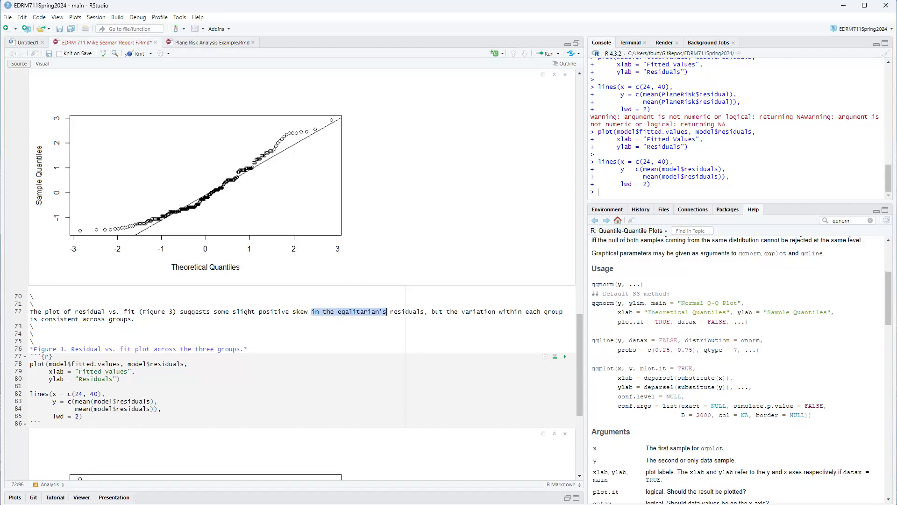
pyautogui.write('among th')
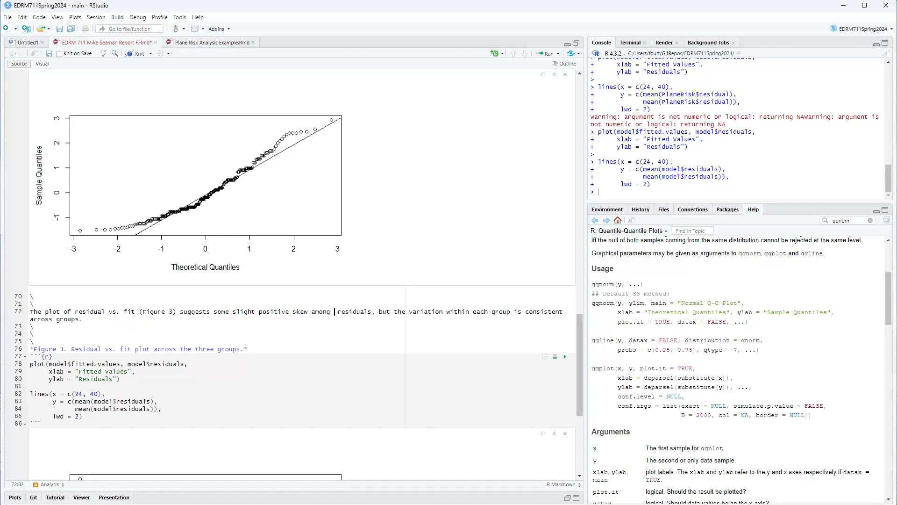
pyautogui.write('e')
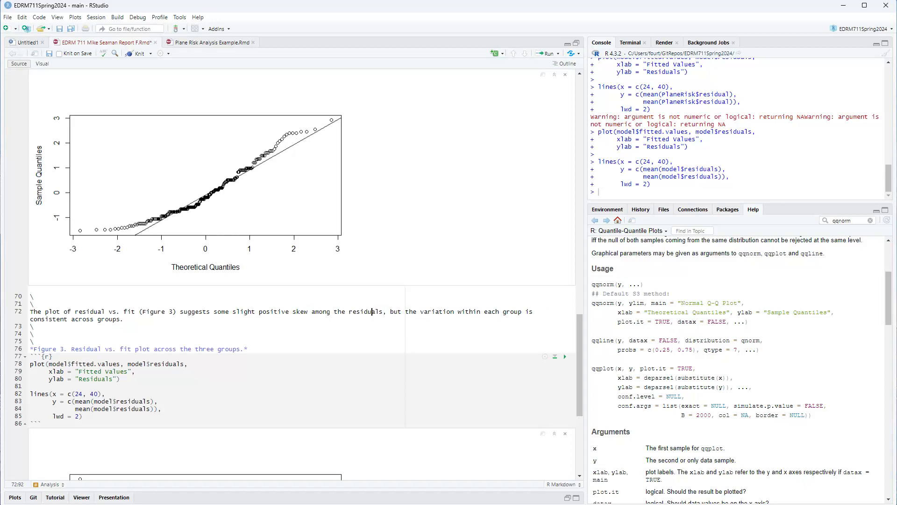
pyautogui.write(' residuals for the three ')
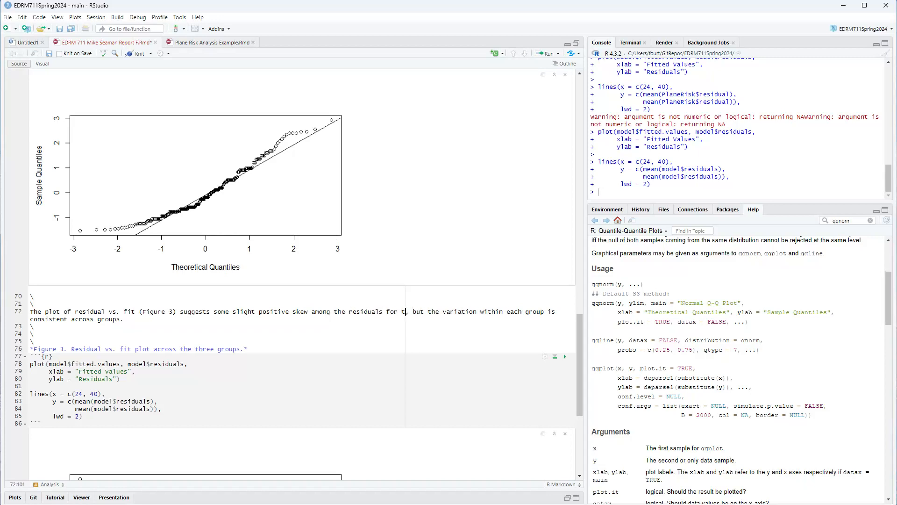
pyautogui.write('conditions')
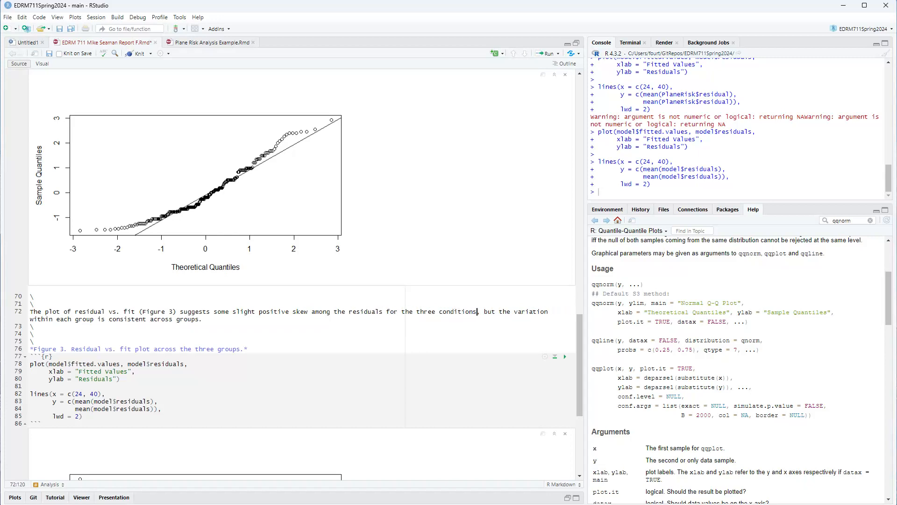
pyautogui.press('End')
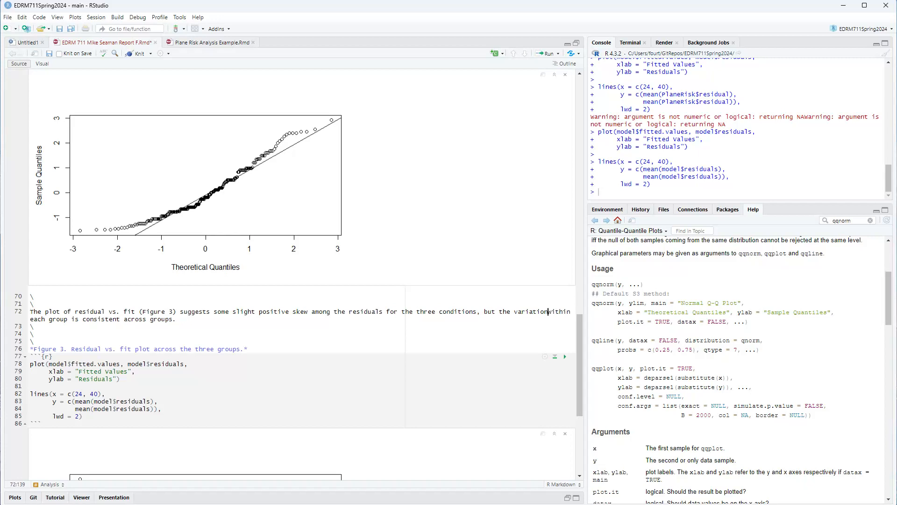
pyautogui.press('Right')
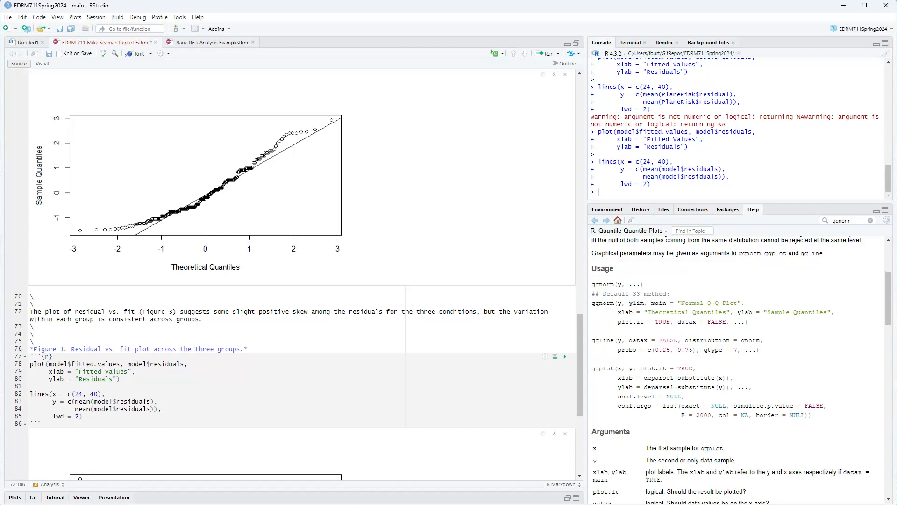
# - Append "The standard deviations in Table 1 also suggest similar variances across the three conditions." to the Figure 3 paragraph
pyautogui.scroll(-6, 421, 355)
pyautogui.scroll(3, 335, 317)
pyautogui.scroll(-3, 336, 318)
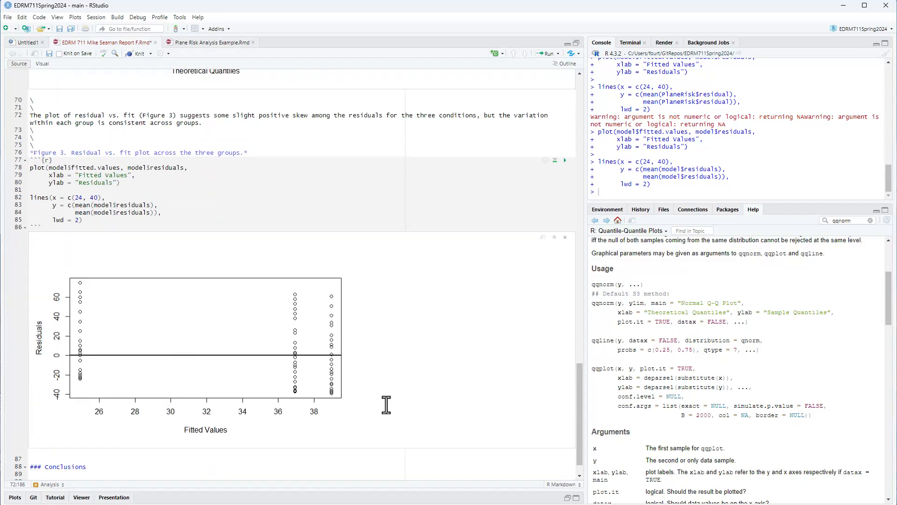
pyautogui.scroll(6, 355, 386)
pyautogui.scroll(13, 350, 381)
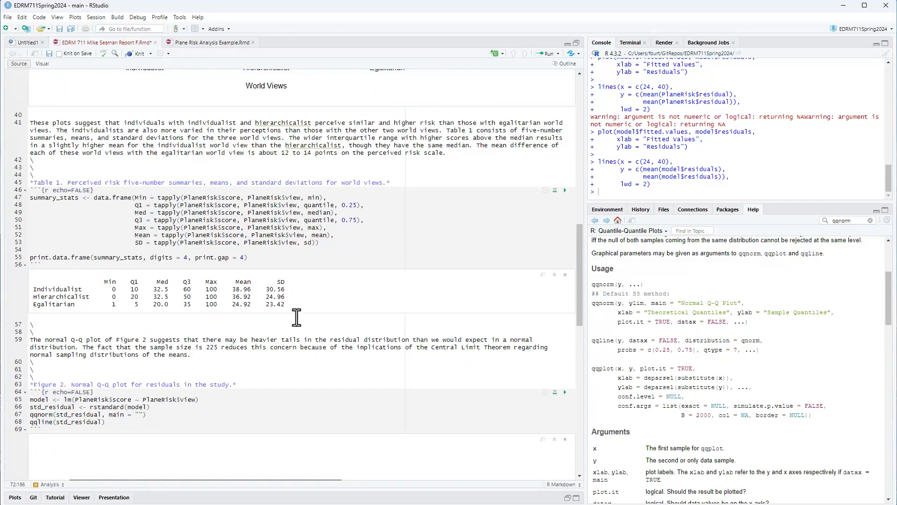
pyautogui.scroll(-16, 239, 310)
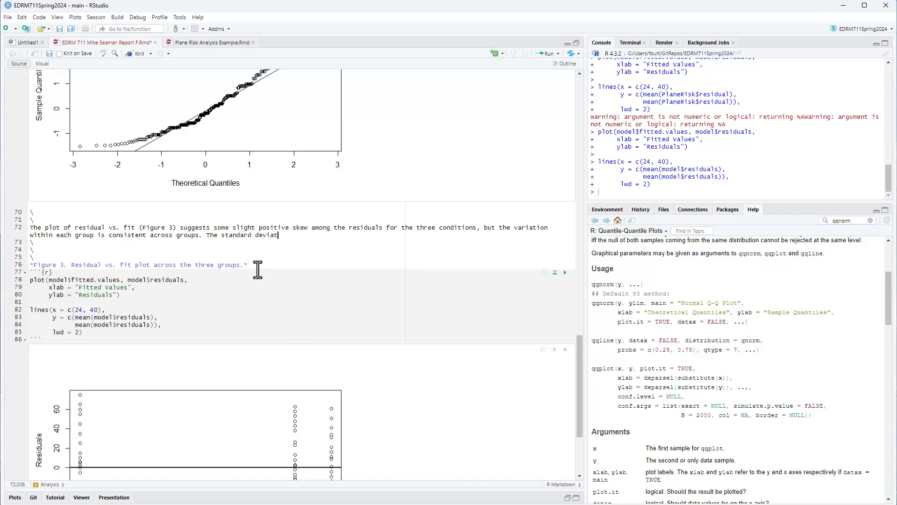
pyautogui.scroll(15, 257, 270)
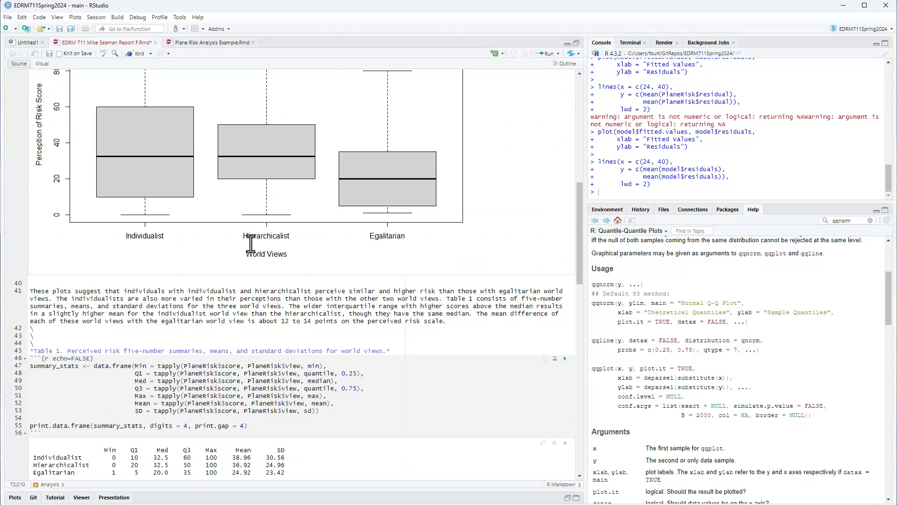
pyautogui.scroll(-3, 248, 241)
pyautogui.scroll(-15, 340, 330)
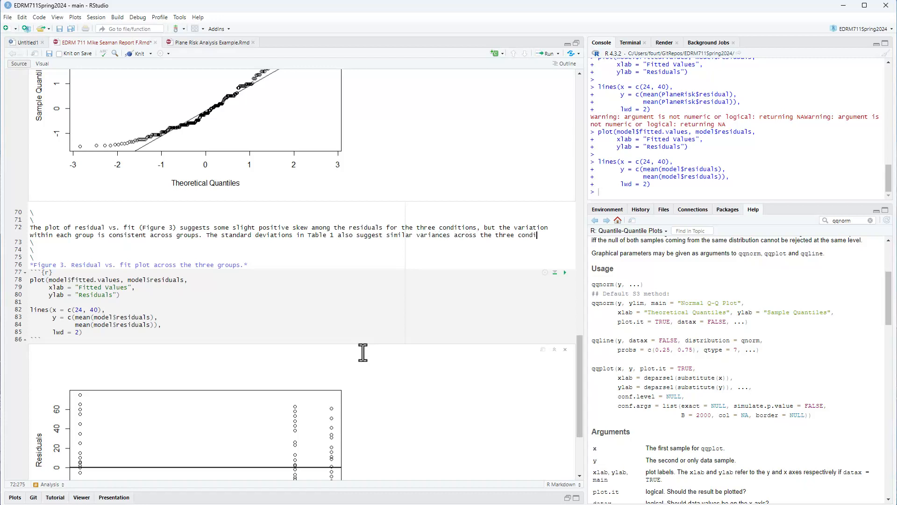
# - Check the new sentence against the boxplots and the standard deviations in Table 1, highlighting the Individualist value
pyautogui.scroll(3, 358, 327)
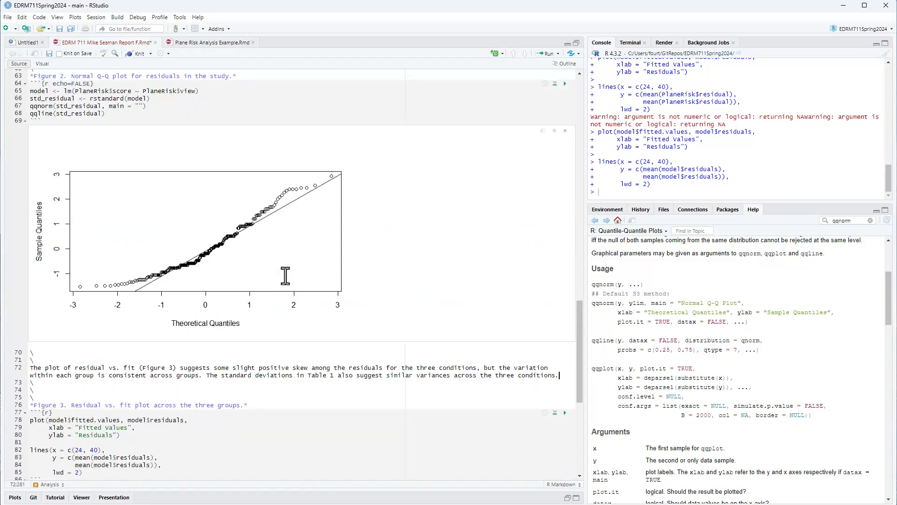
pyautogui.scroll(15, 301, 307)
pyautogui.scroll(-9, 412, 332)
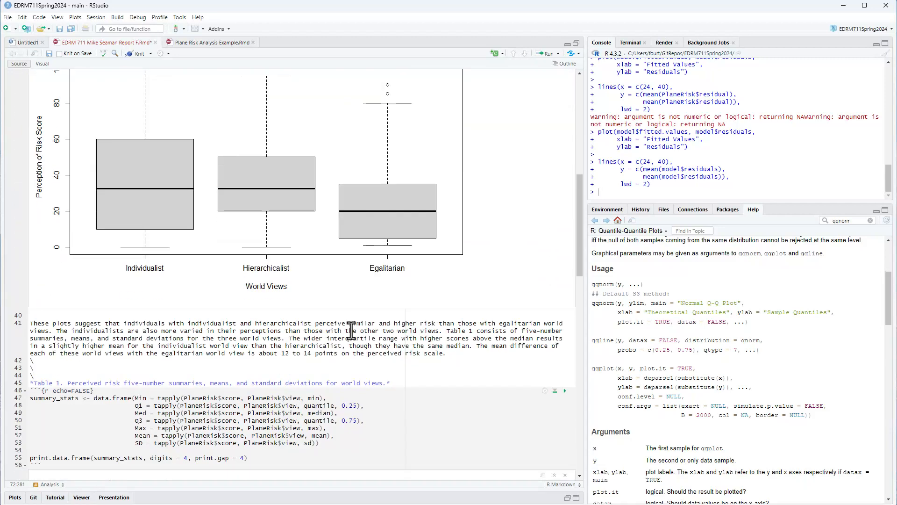
pyautogui.moveTo(285, 294); pyautogui.dragTo(262, 295)
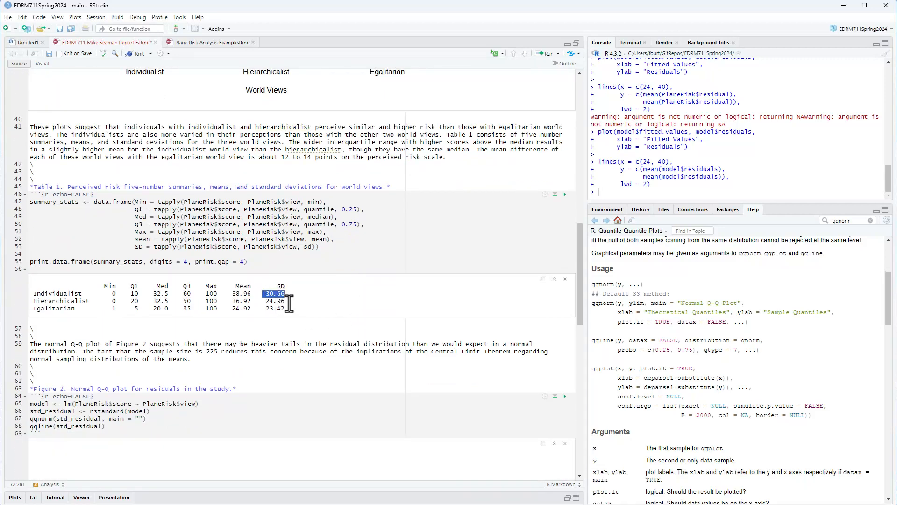
# - Review the Figure 2 and Figure 3 paragraphs against the Q-Q and residual vs. fit plots, checking the sample size statement
pyautogui.click(285, 309)
pyautogui.scroll(-10, 348, 333)
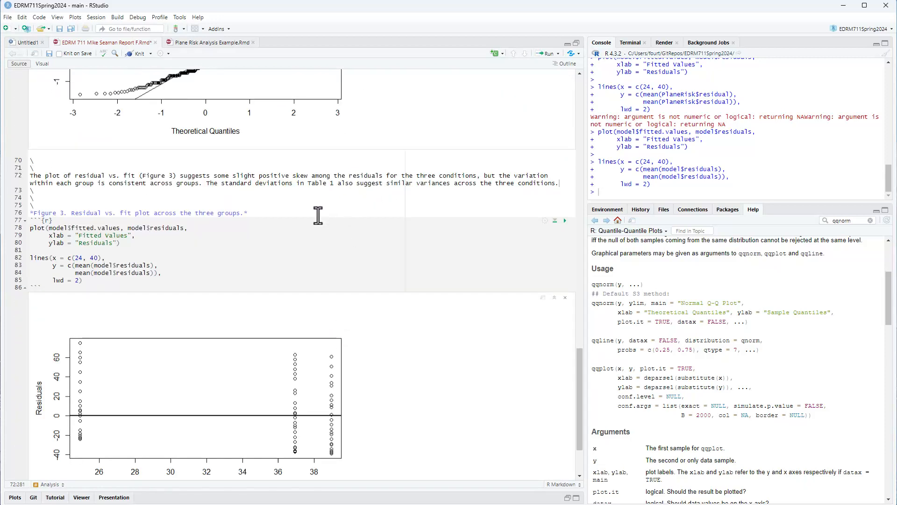
pyautogui.scroll(3, 346, 299)
pyautogui.scroll(-5, 339, 350)
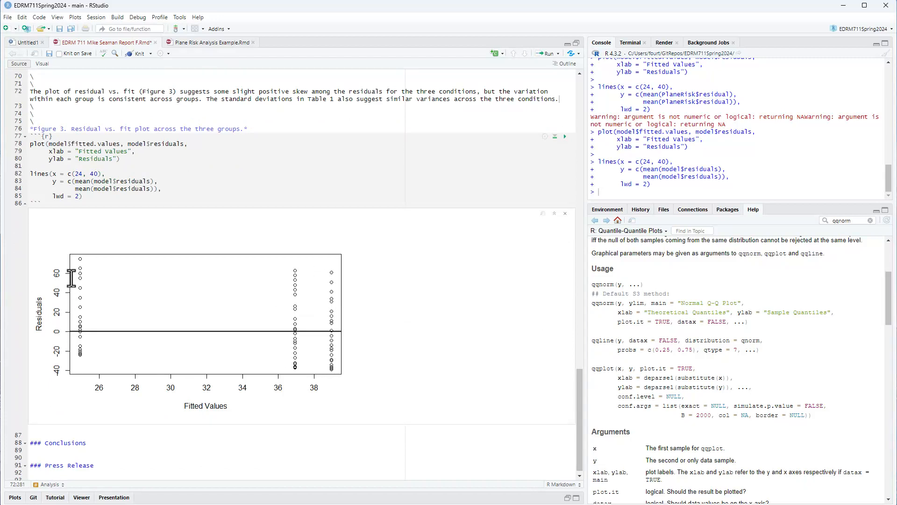
pyautogui.scroll(5, 346, 355)
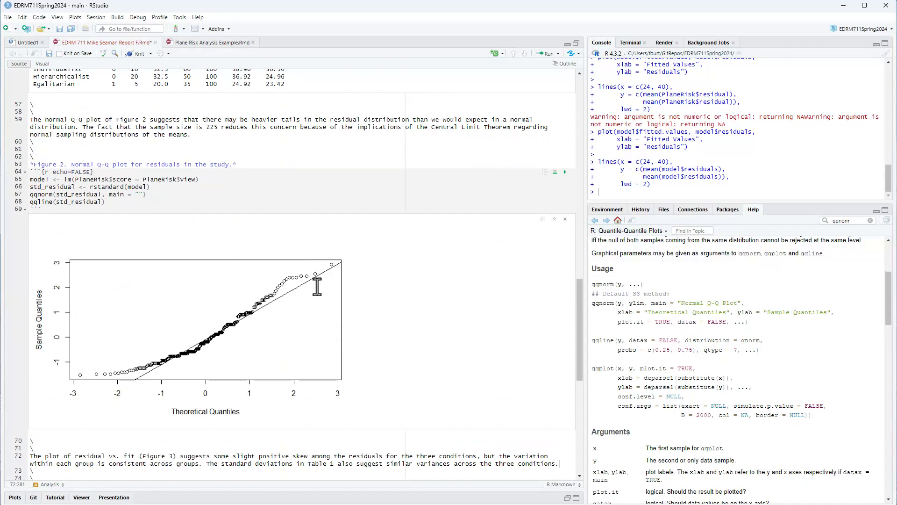
pyautogui.scroll(2, 322, 281)
pyautogui.click(213, 213)
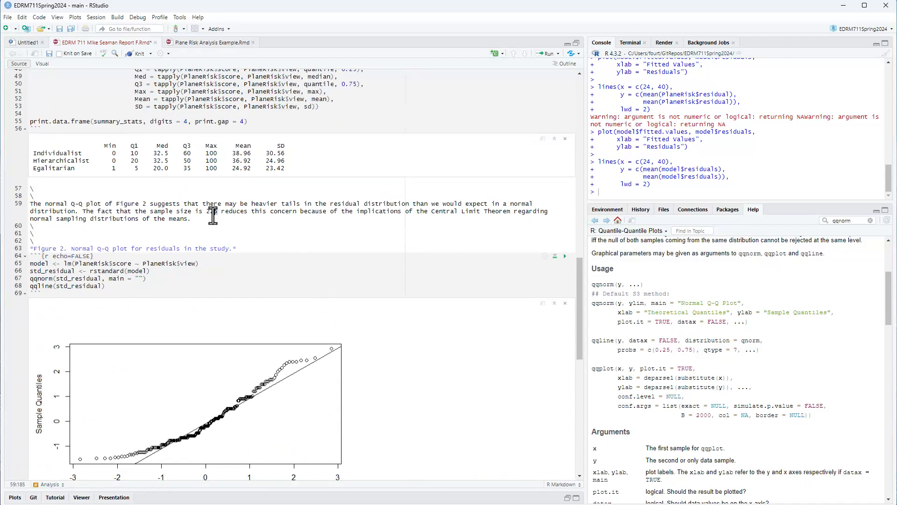
pyautogui.doubleClick(213, 213)
pyautogui.scroll(-10, 393, 402)
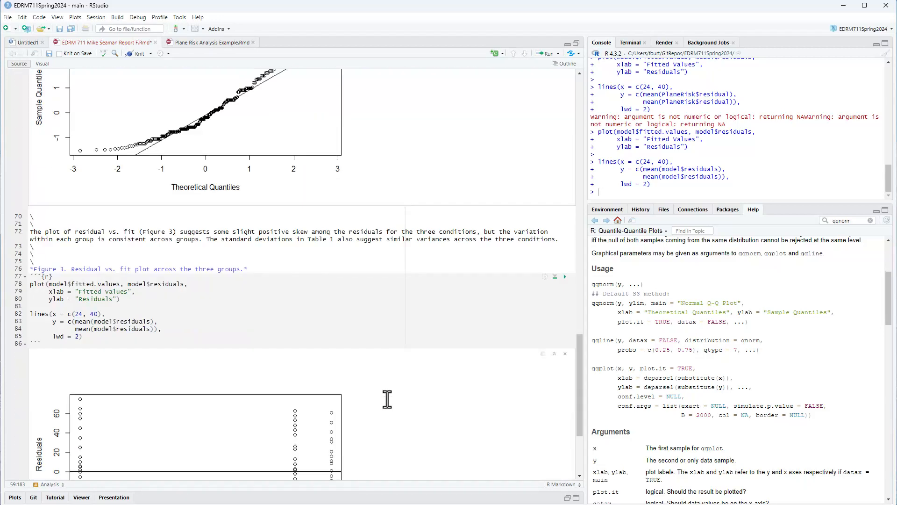
pyautogui.scroll(4, 379, 373)
pyautogui.scroll(-4, 372, 366)
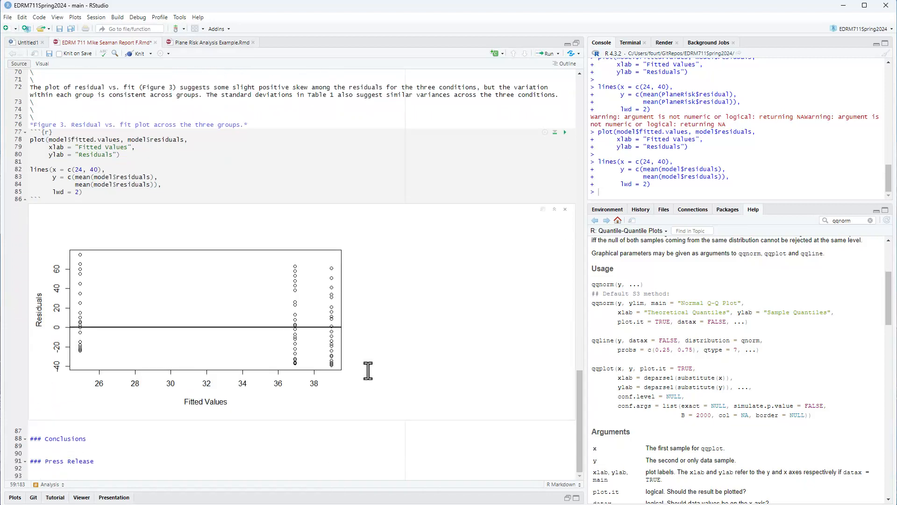